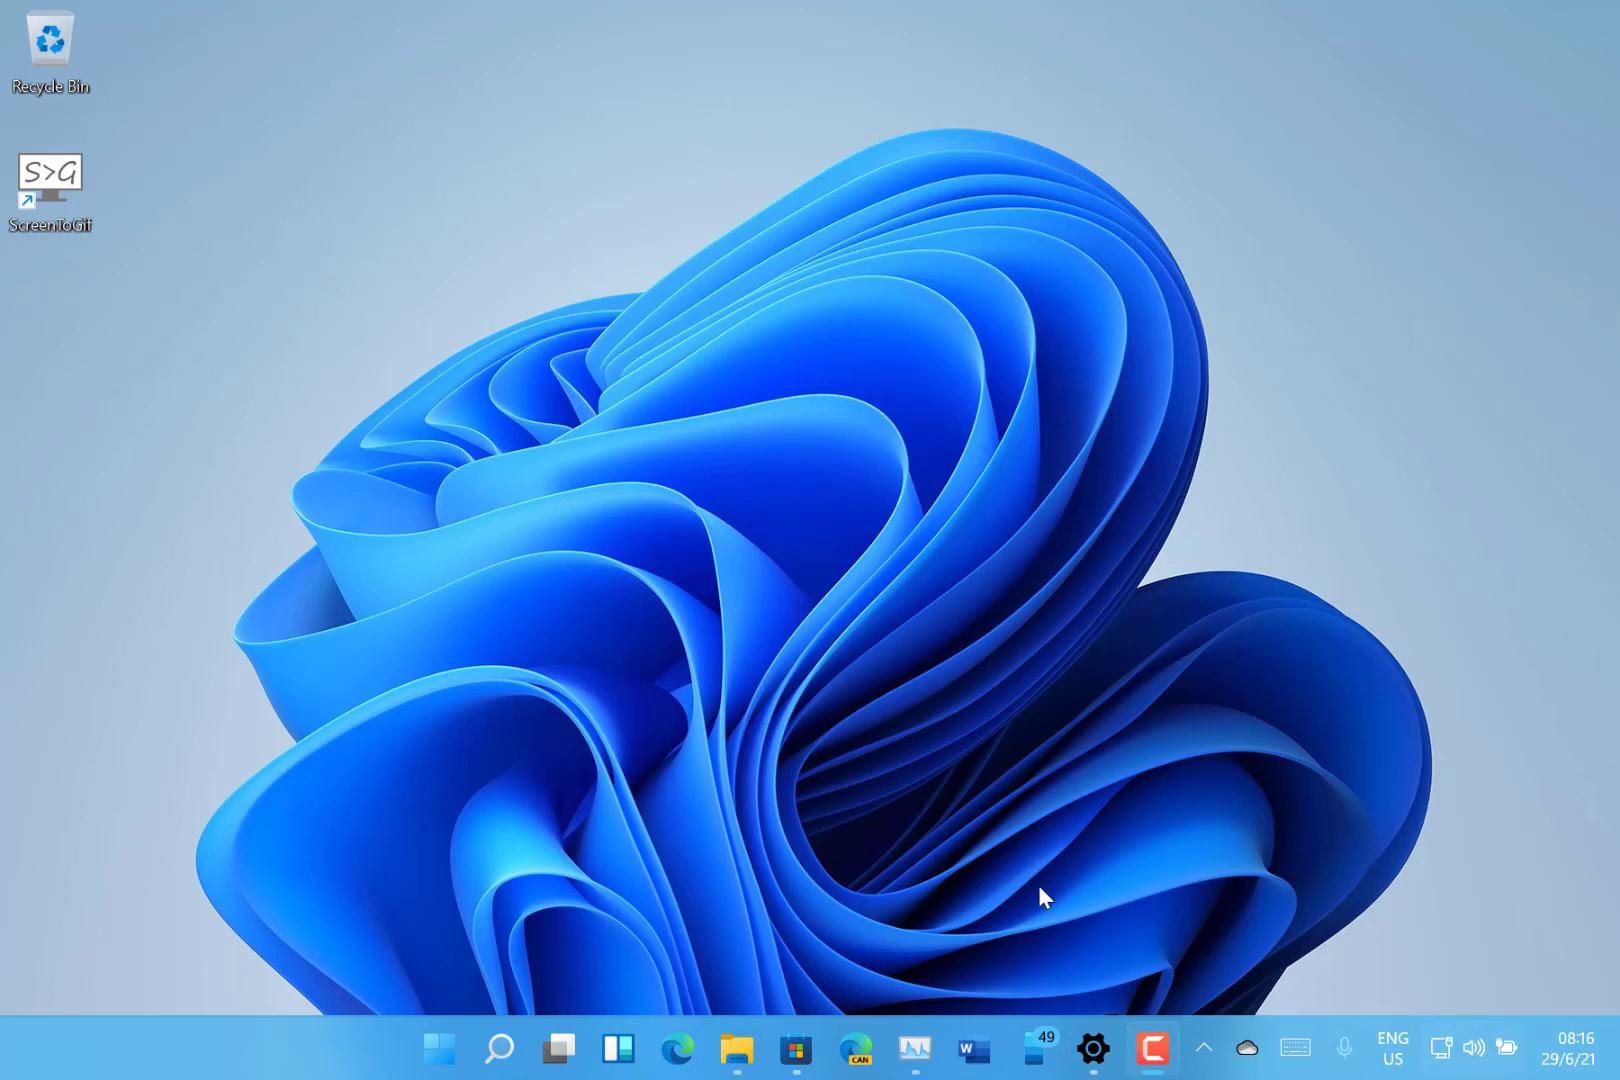
Step: Pin Snip & Sketch to Start from the All apps list, then return to the pinned apps view
left_click(440, 1050)
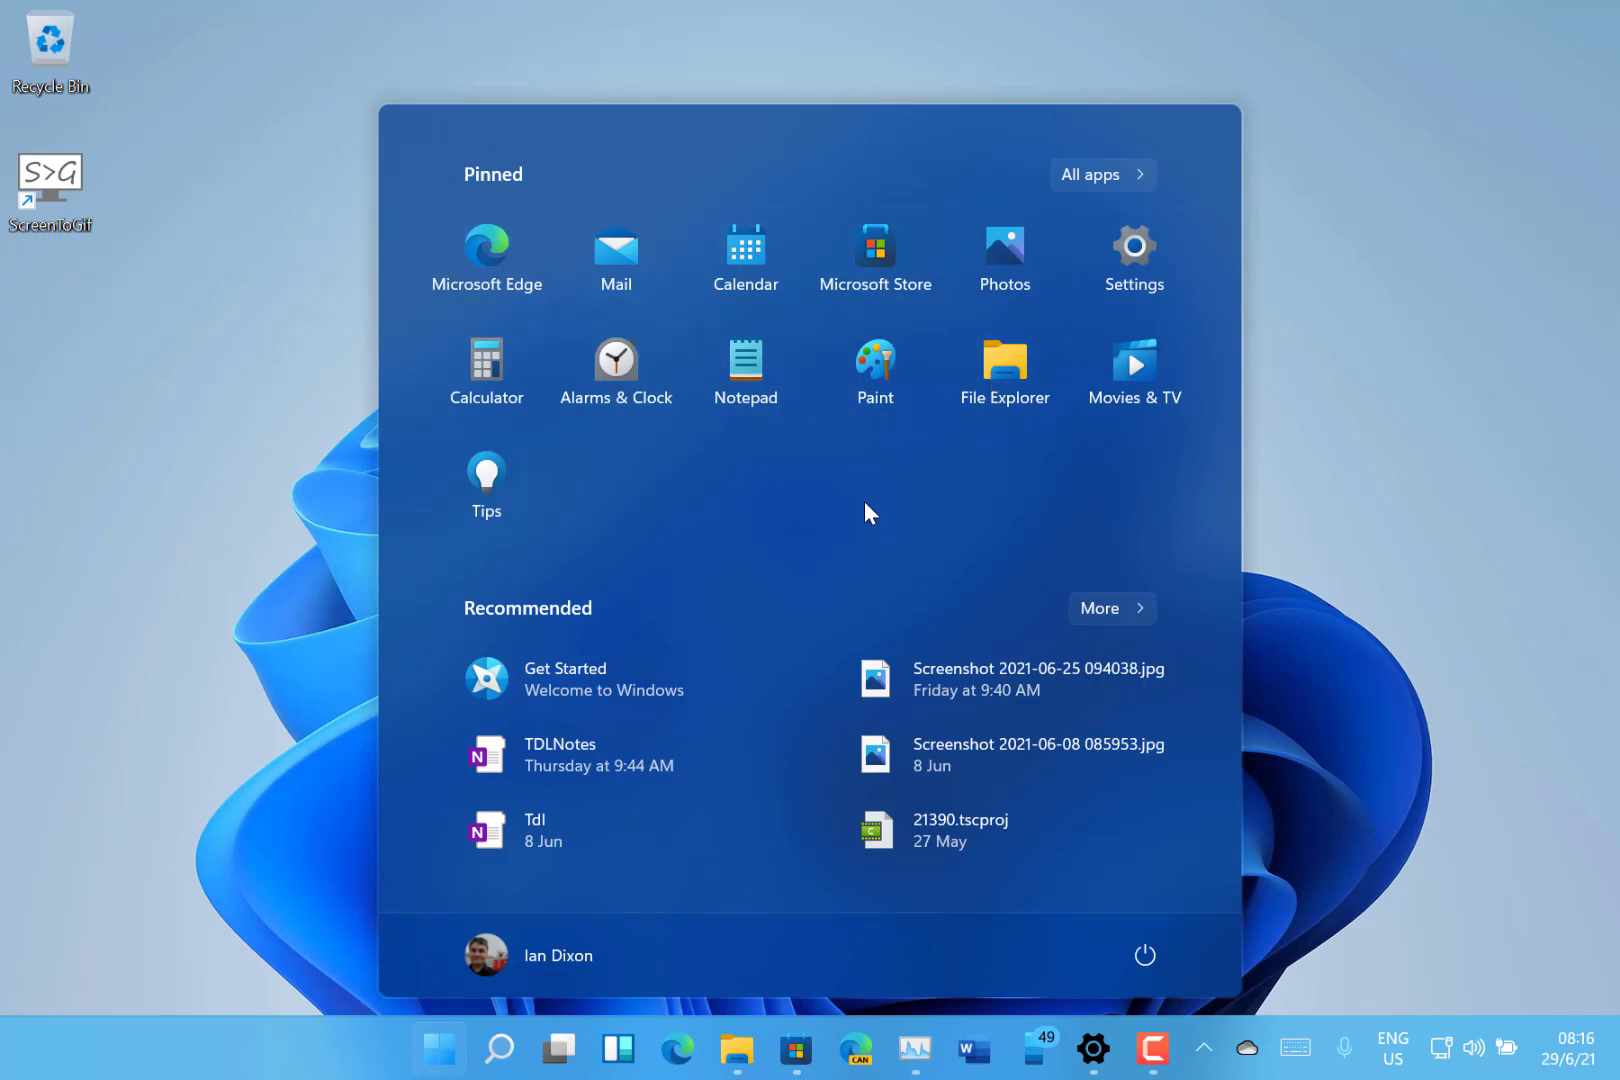
left_click(1103, 178)
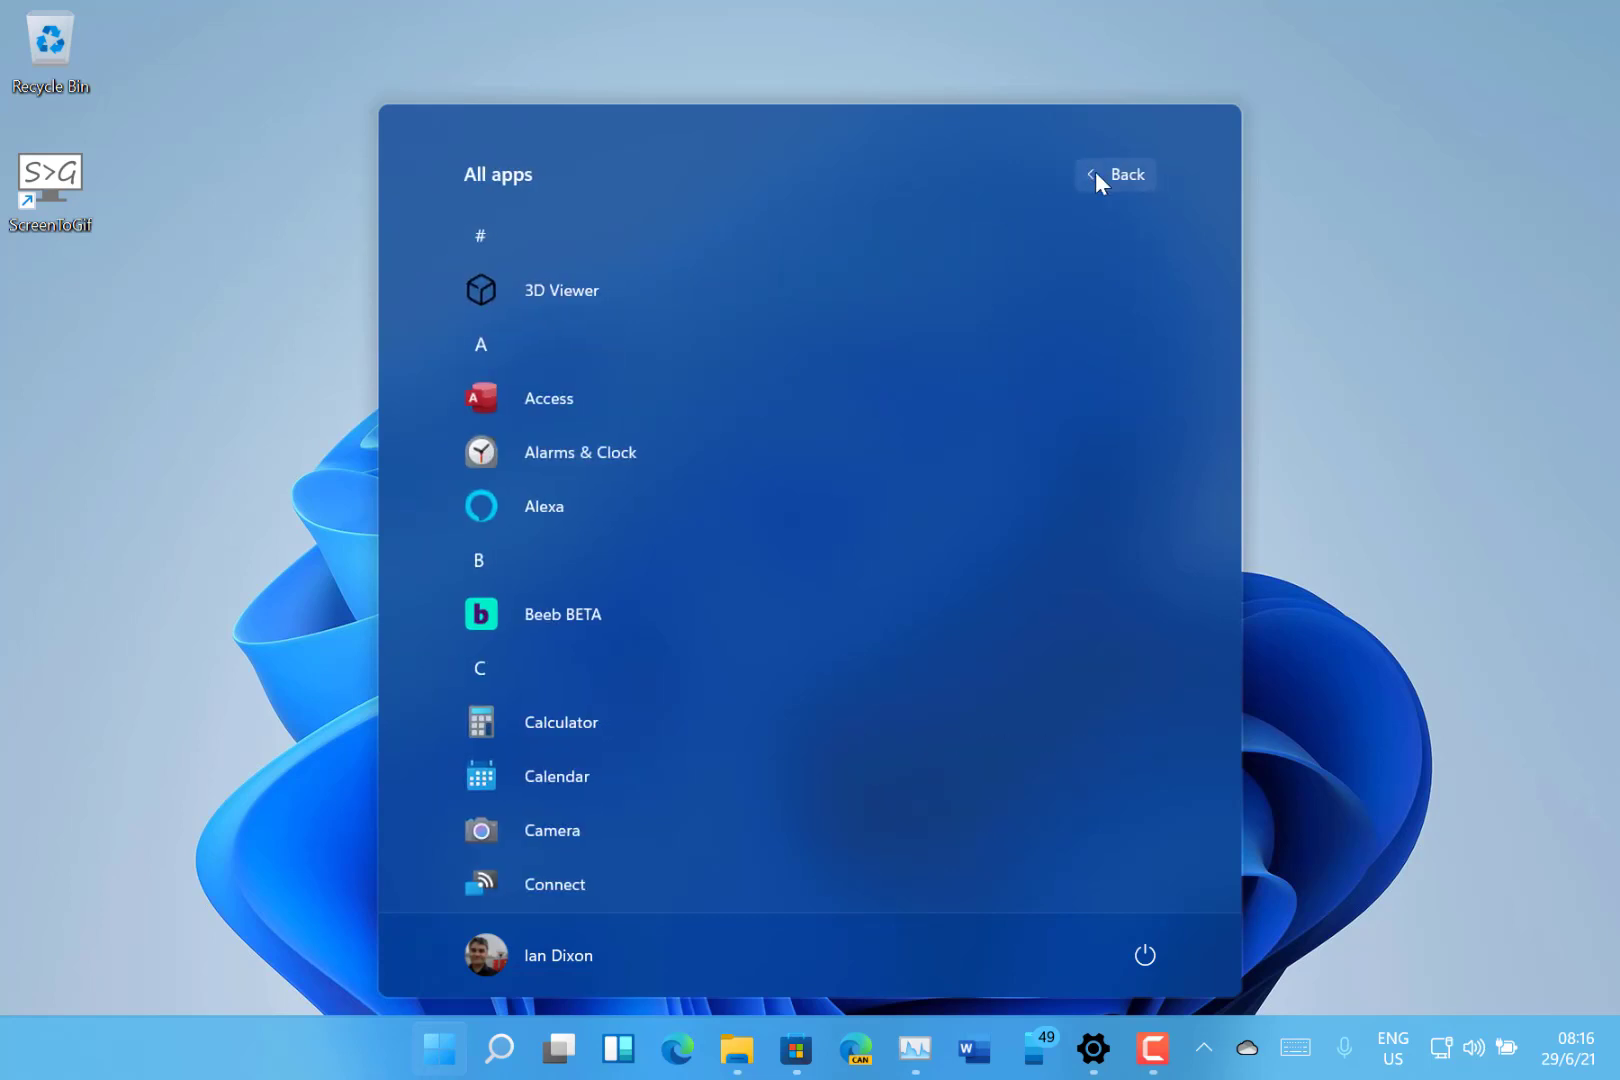
scroll(1023, 606, "down", 10)
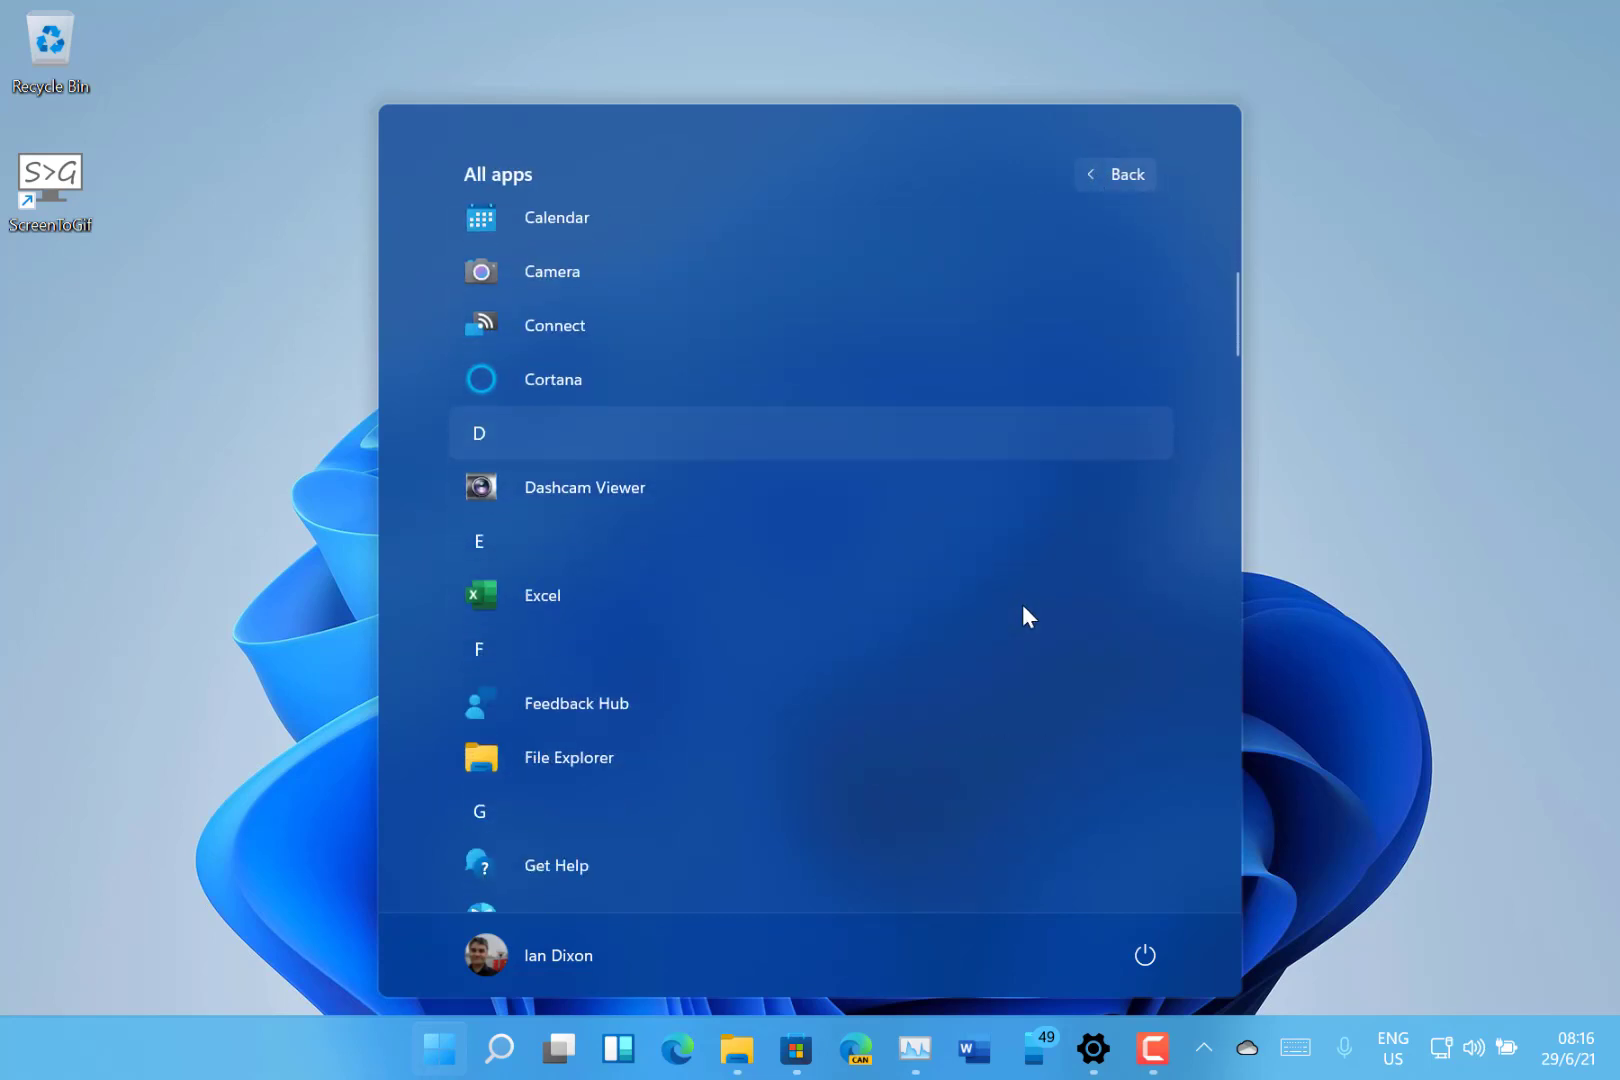
scroll(1023, 606, "down", 8)
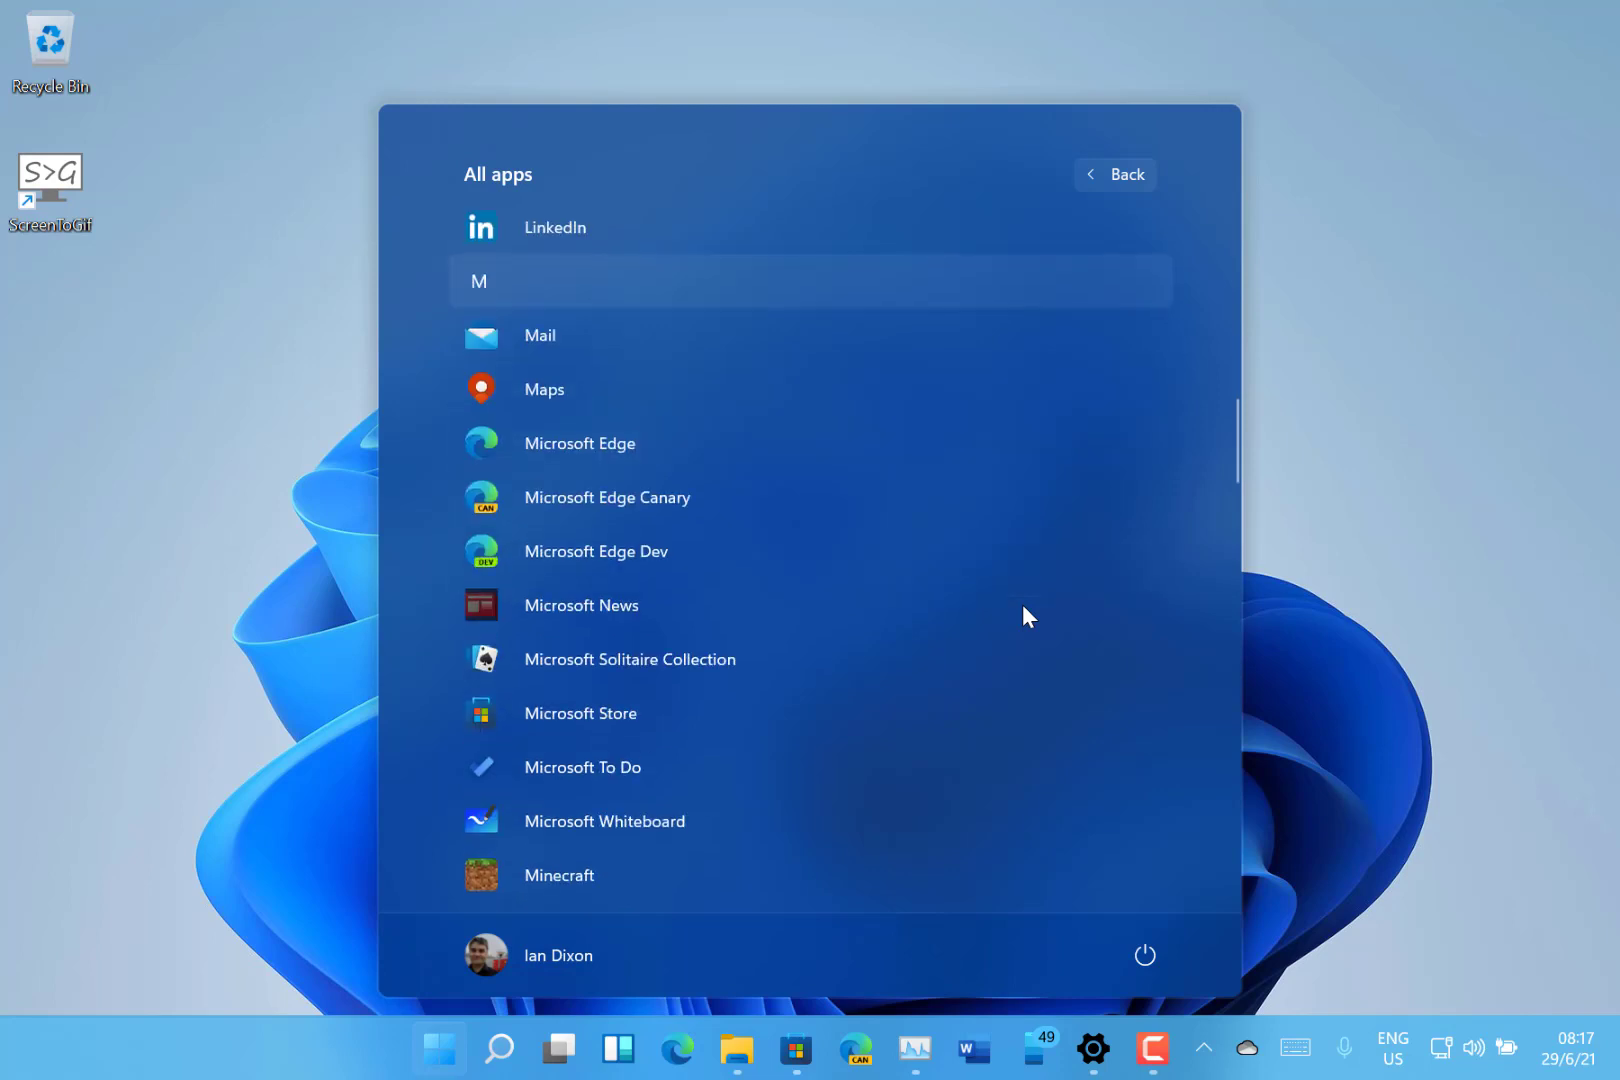
scroll(1023, 606, "down", 5)
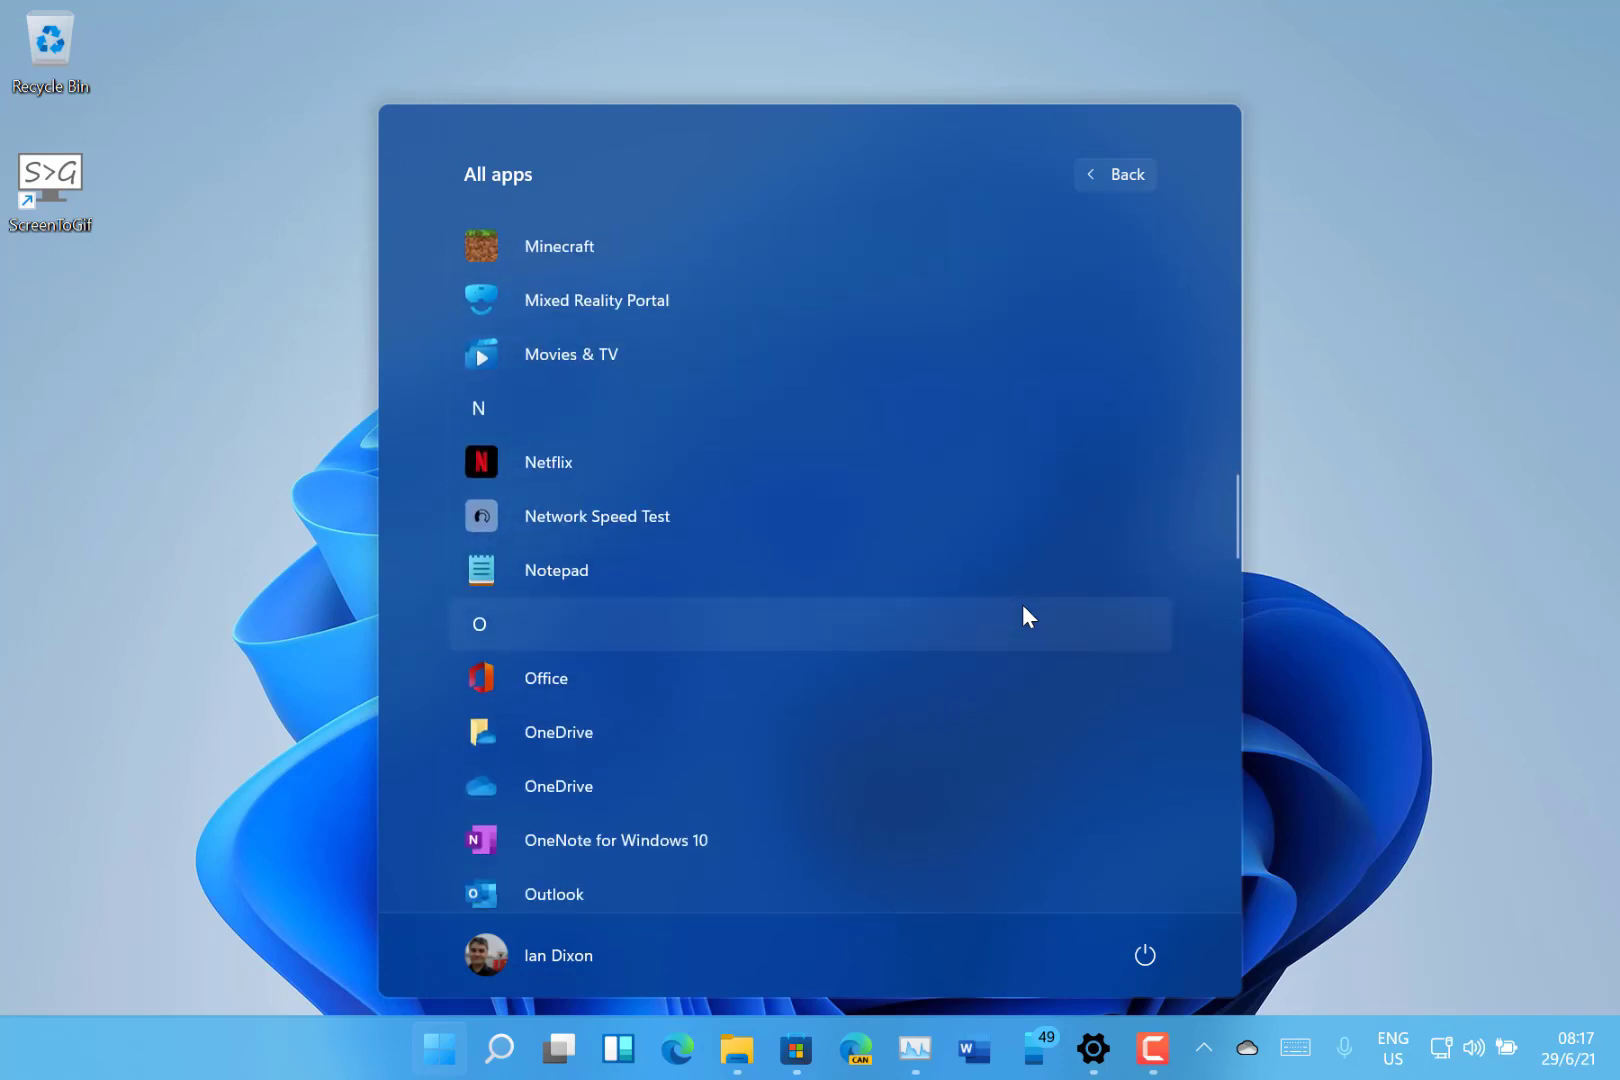
scroll(1023, 606, "down", 6)
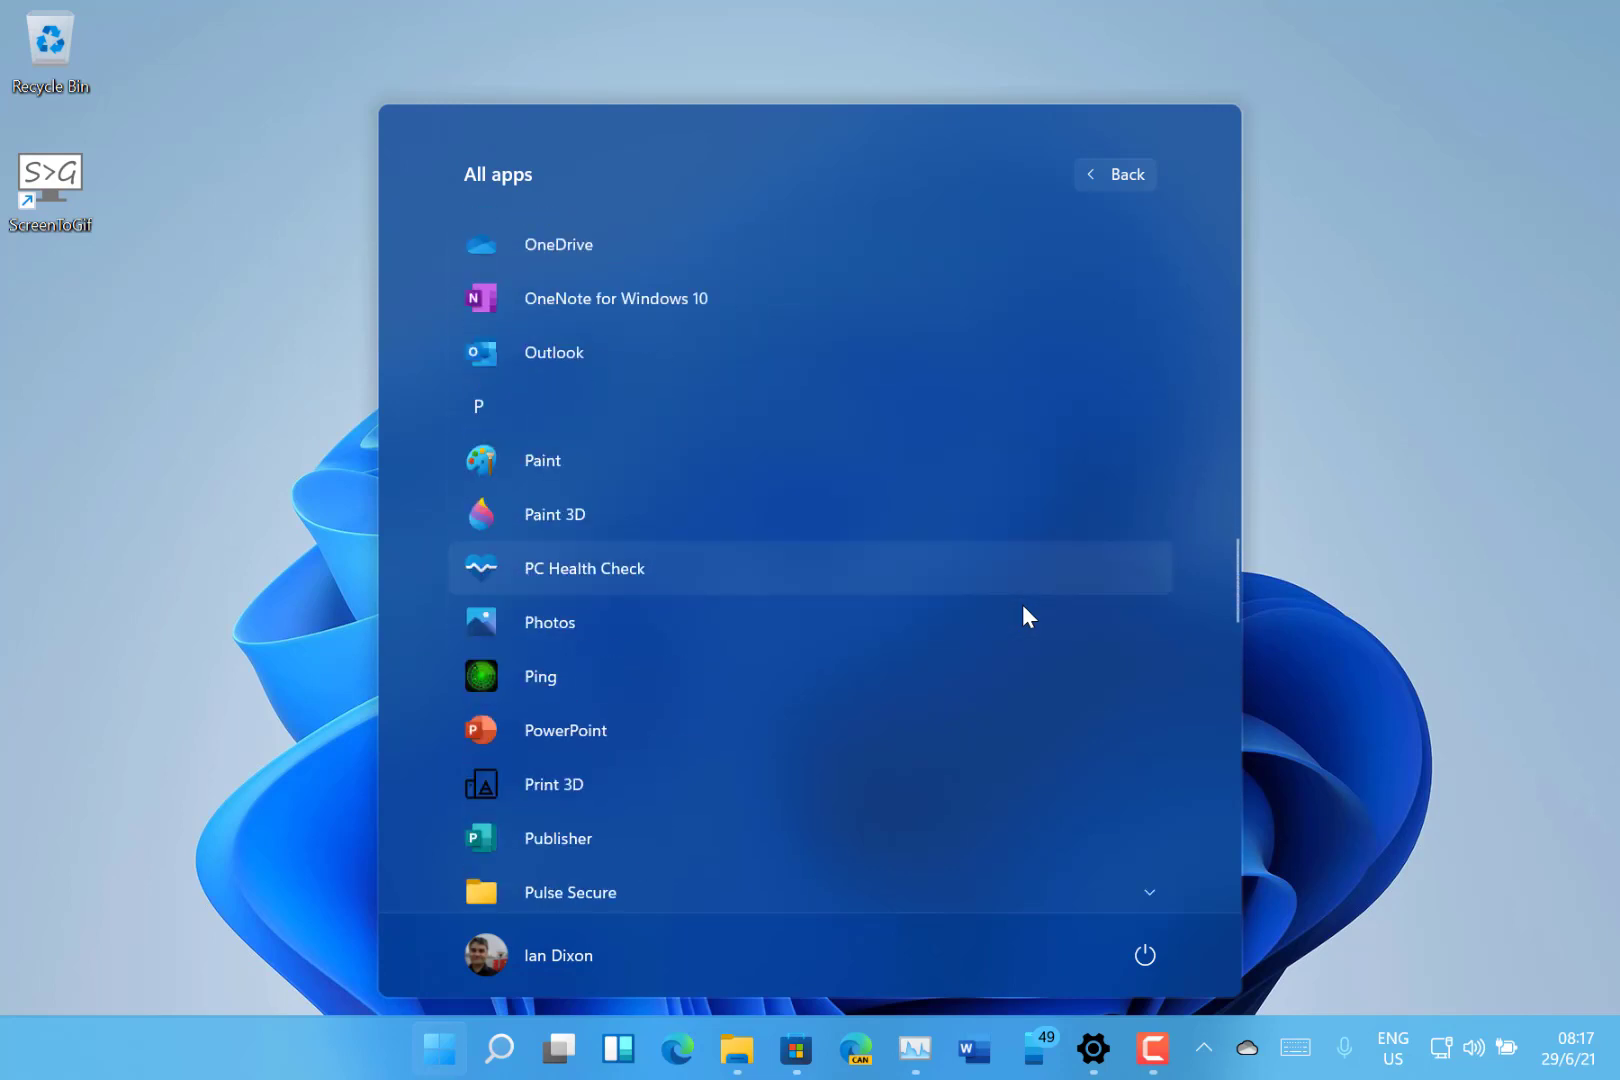
scroll(1023, 610, "down", 3)
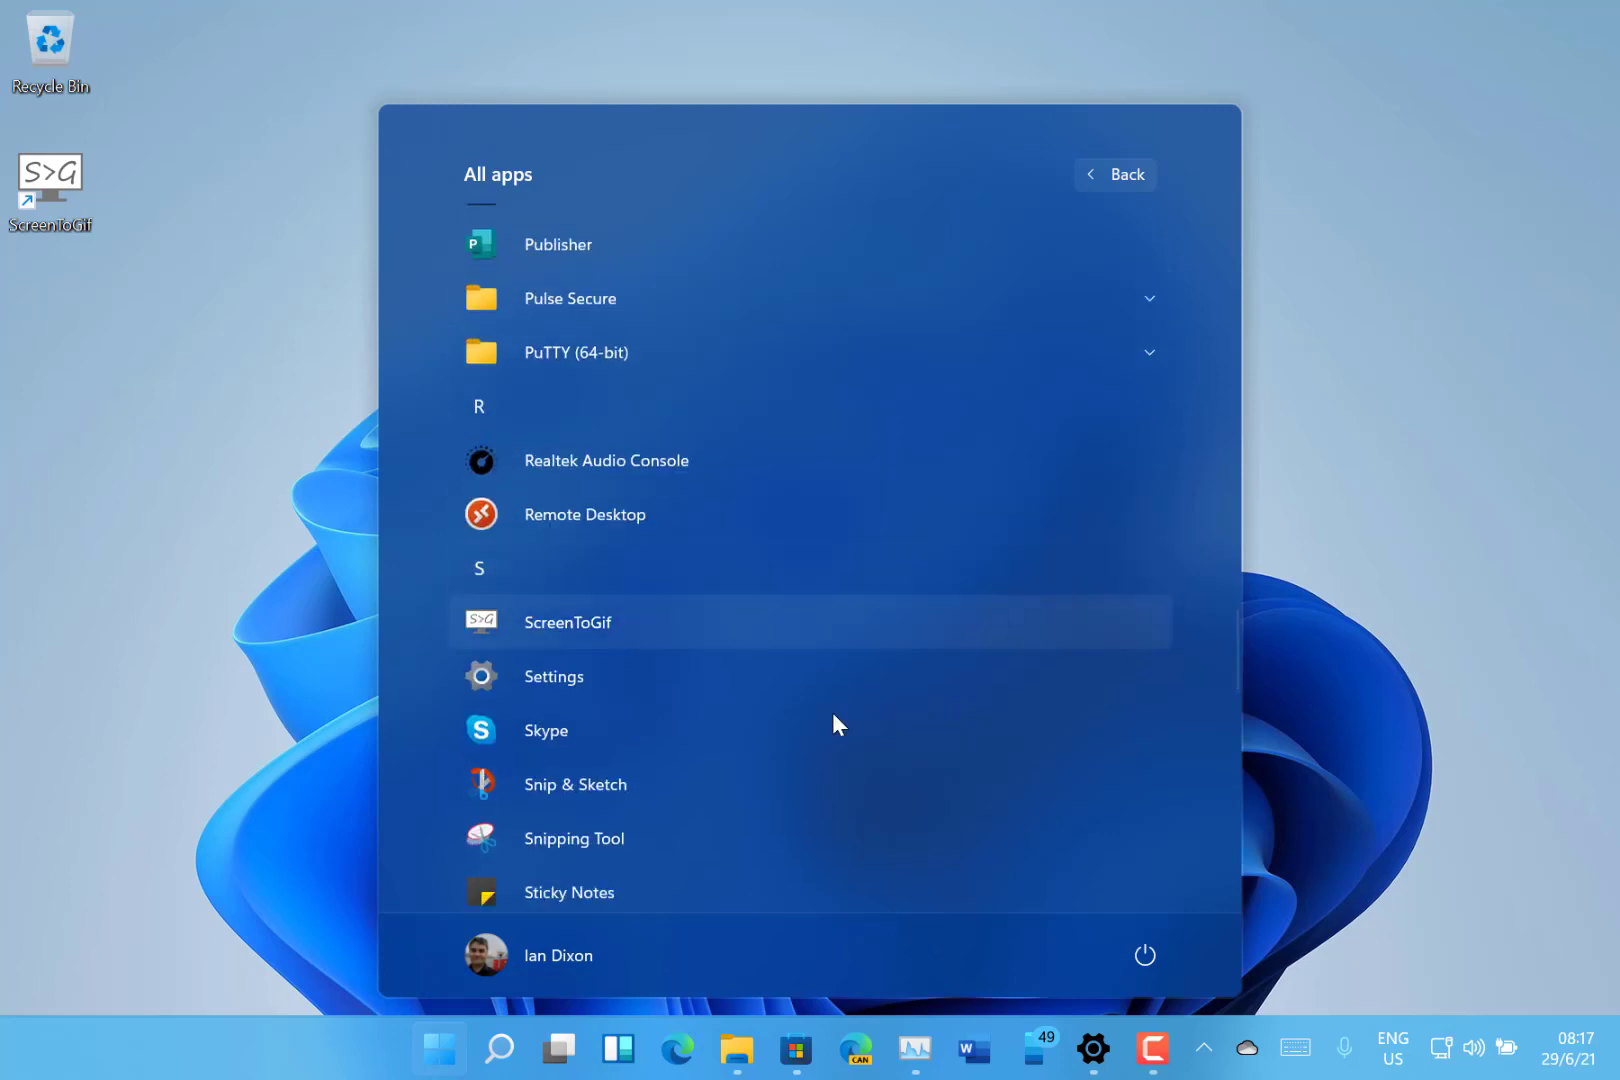
right_click(686, 794)
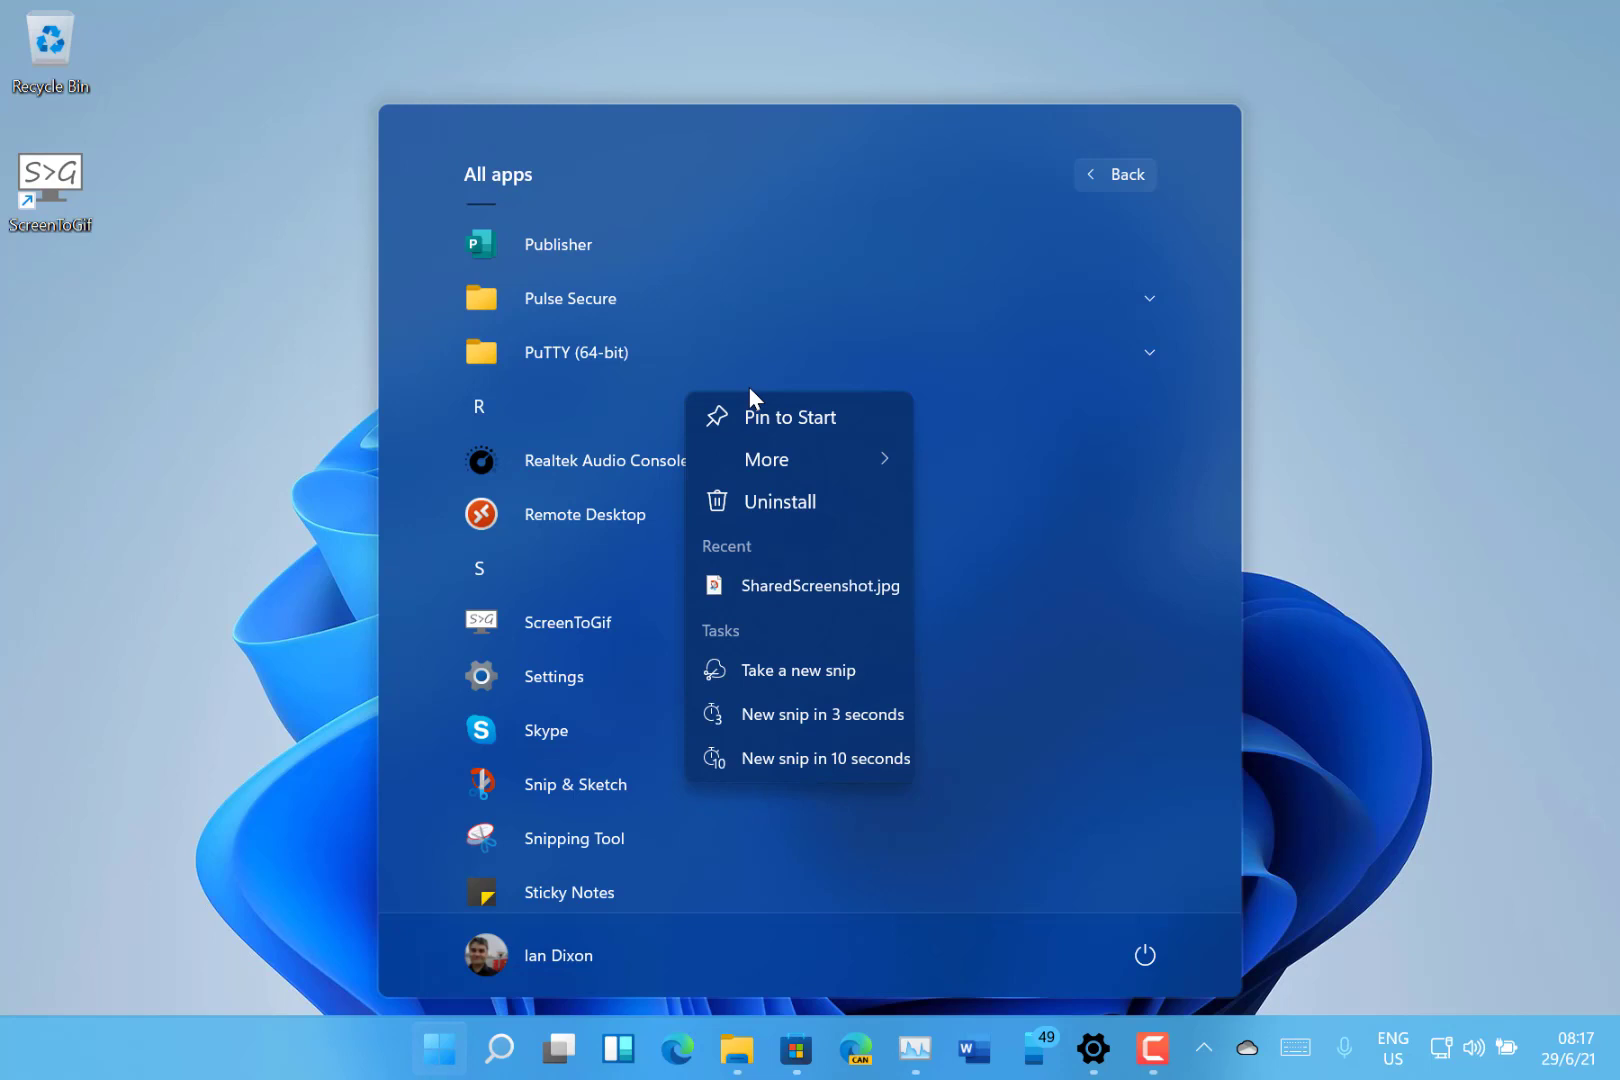
left_click(776, 410)
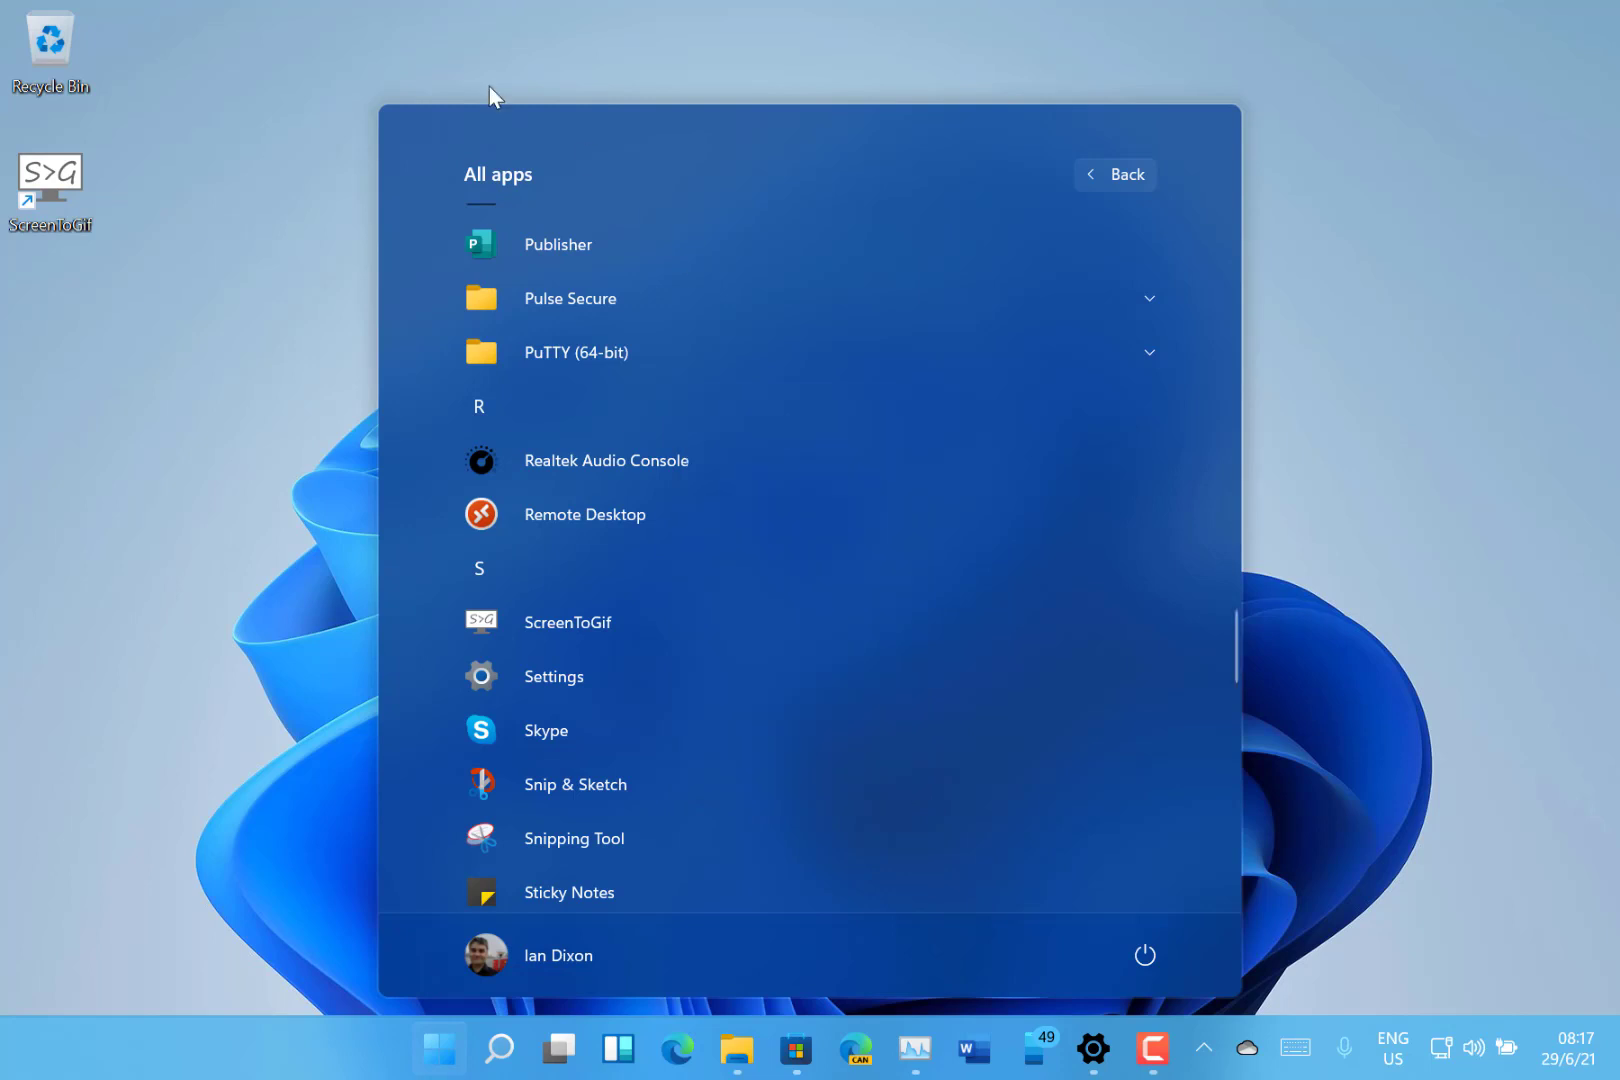
left_click(1137, 170)
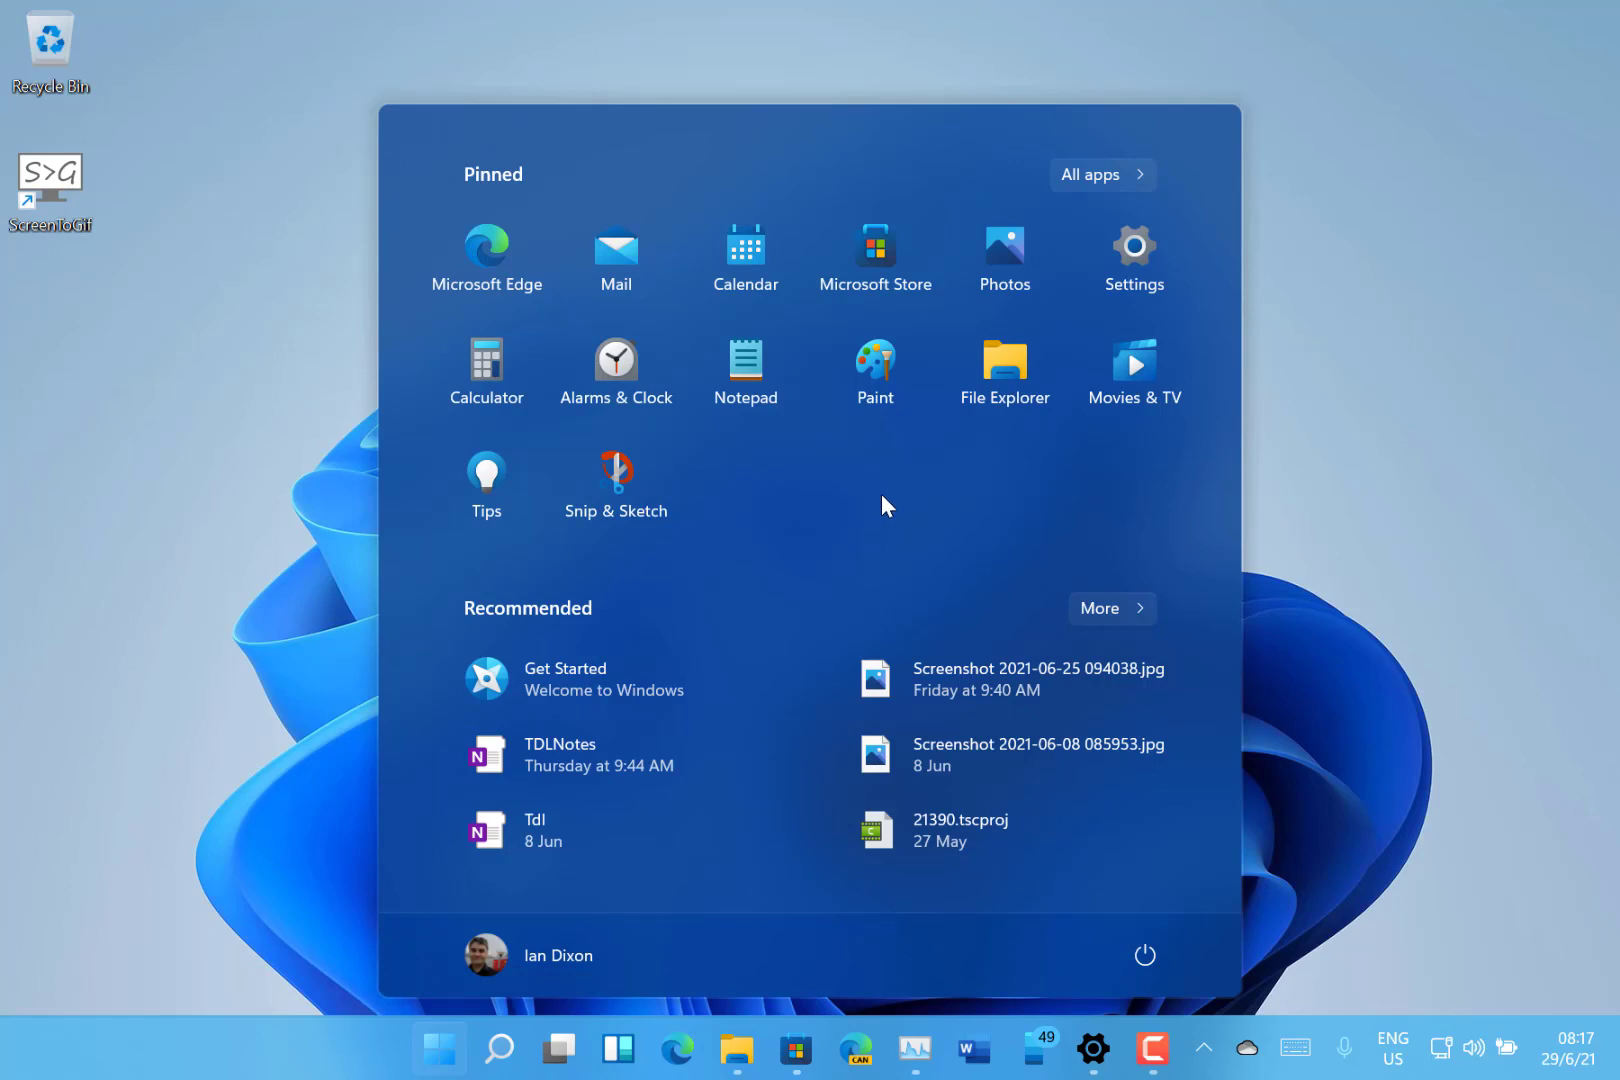
Step: Move the Microsoft Store taskbar icon over, then open Store and minimize it
key("Escape")
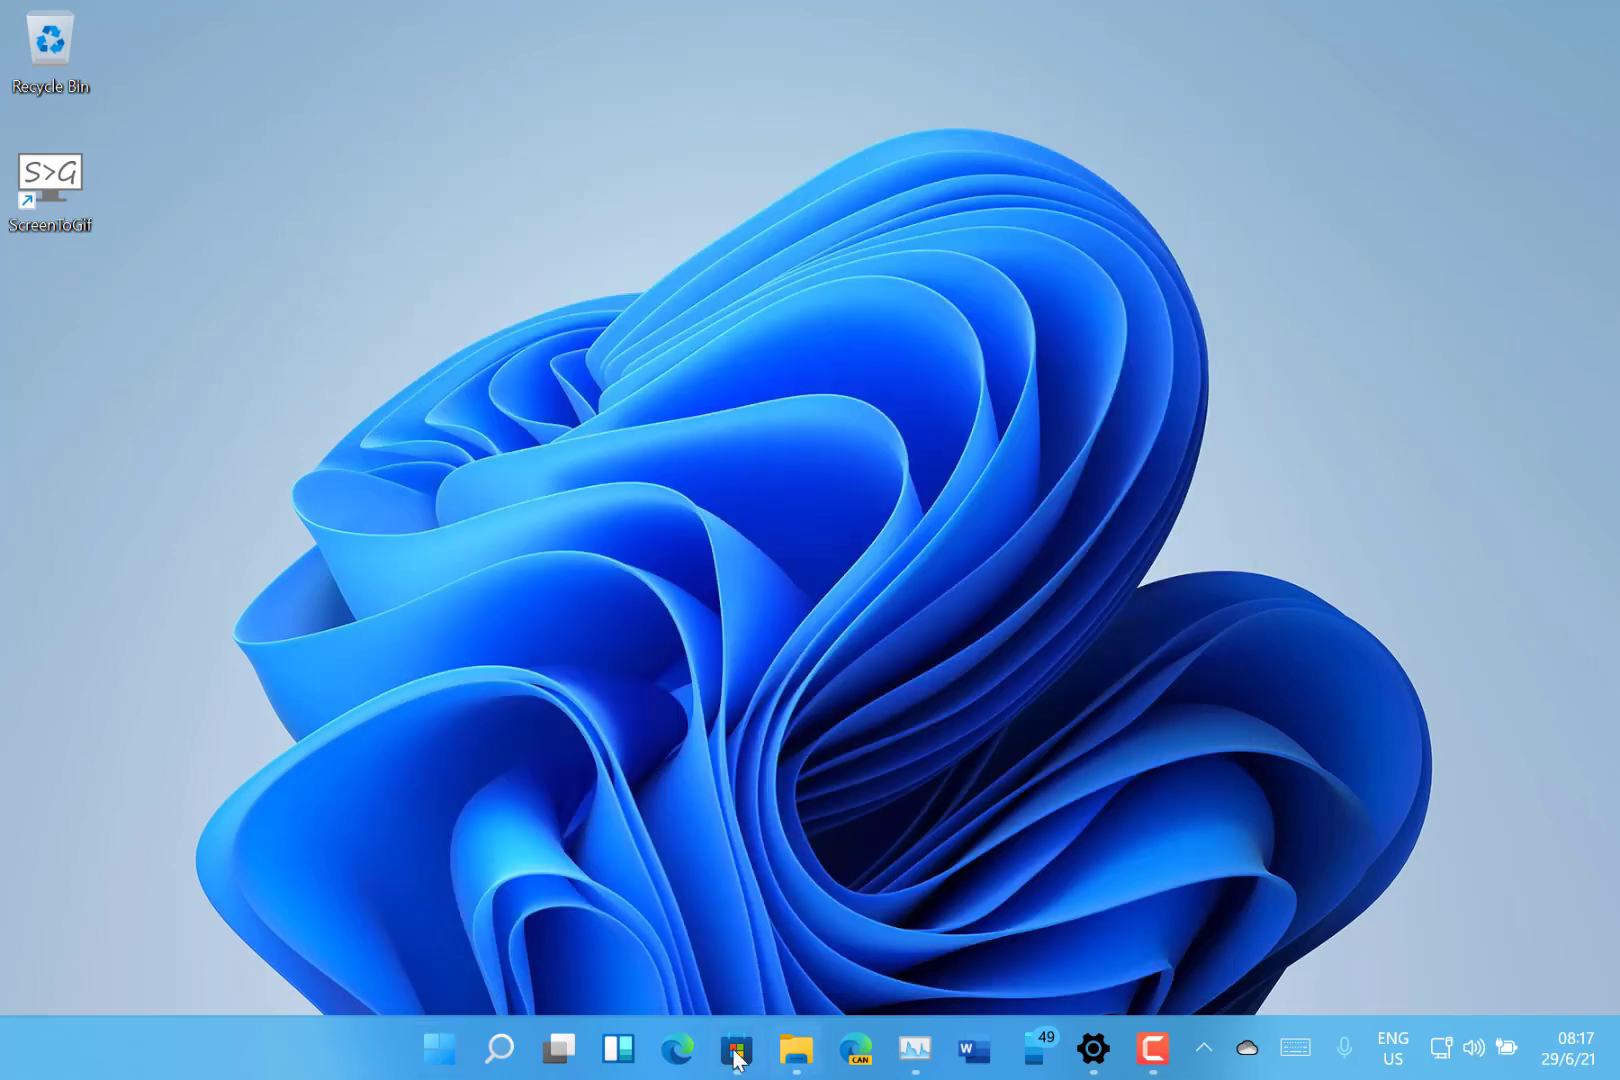
mouse_move(745, 1058)
left_click_drag(745, 1058, 798, 1056)
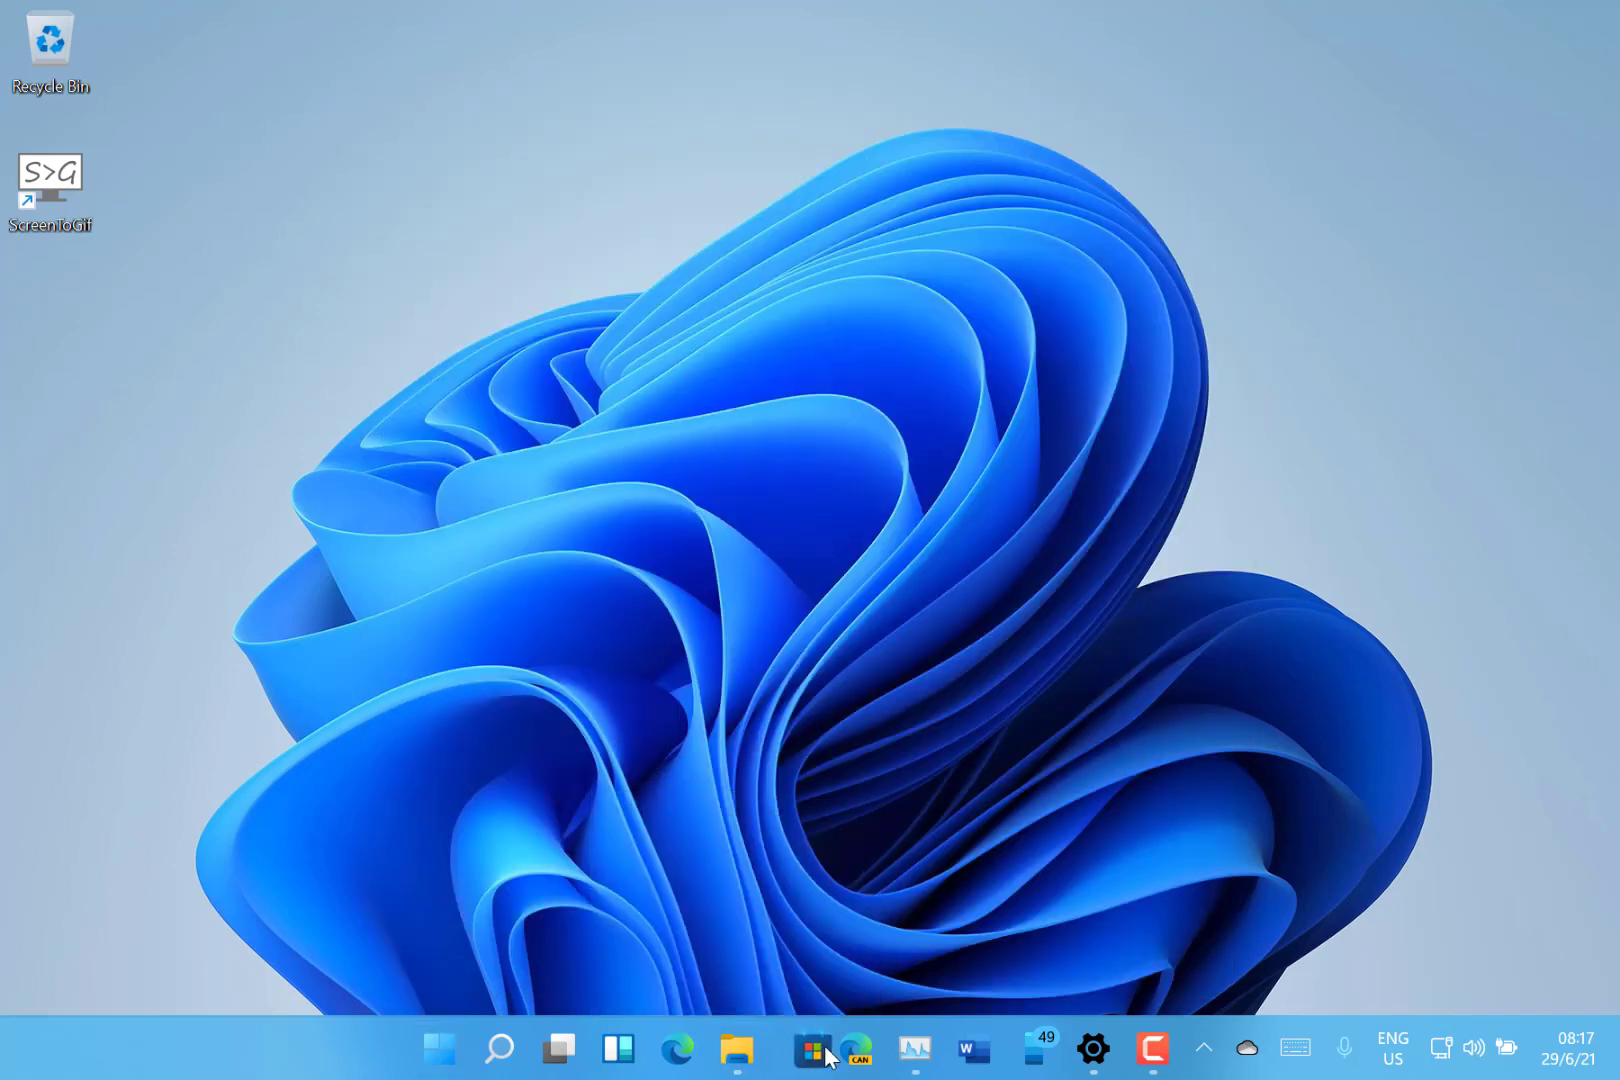
left_click(796, 1052)
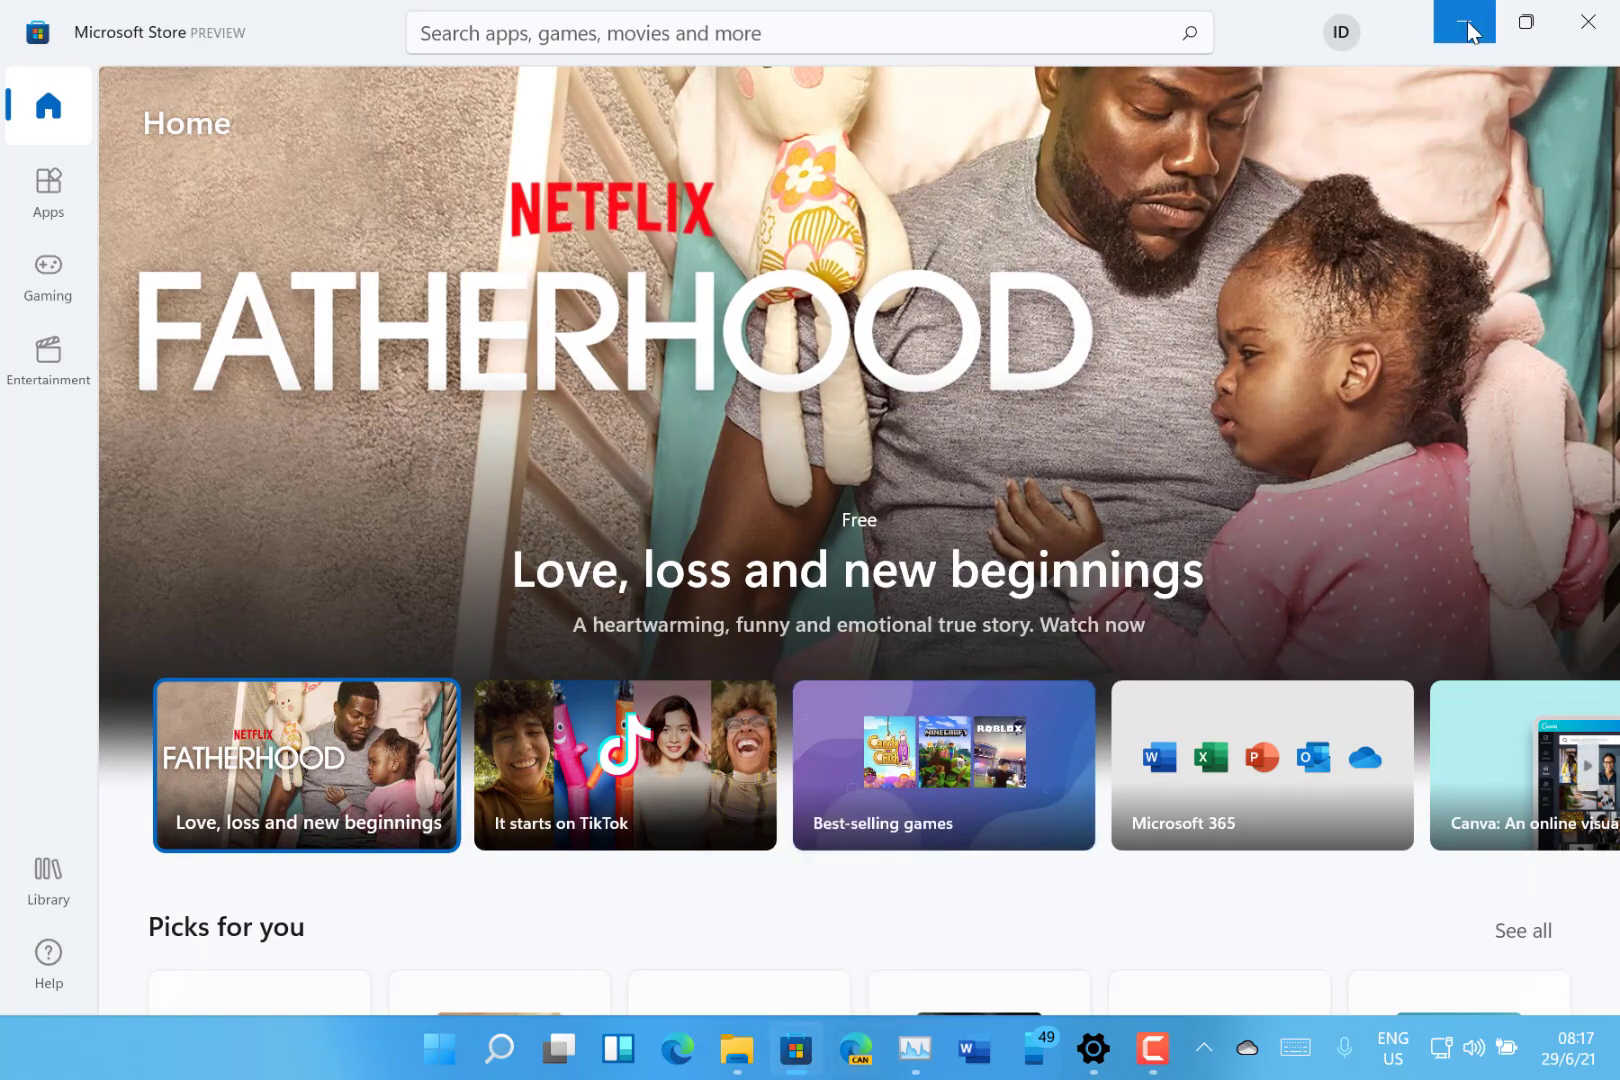
left_click(1464, 22)
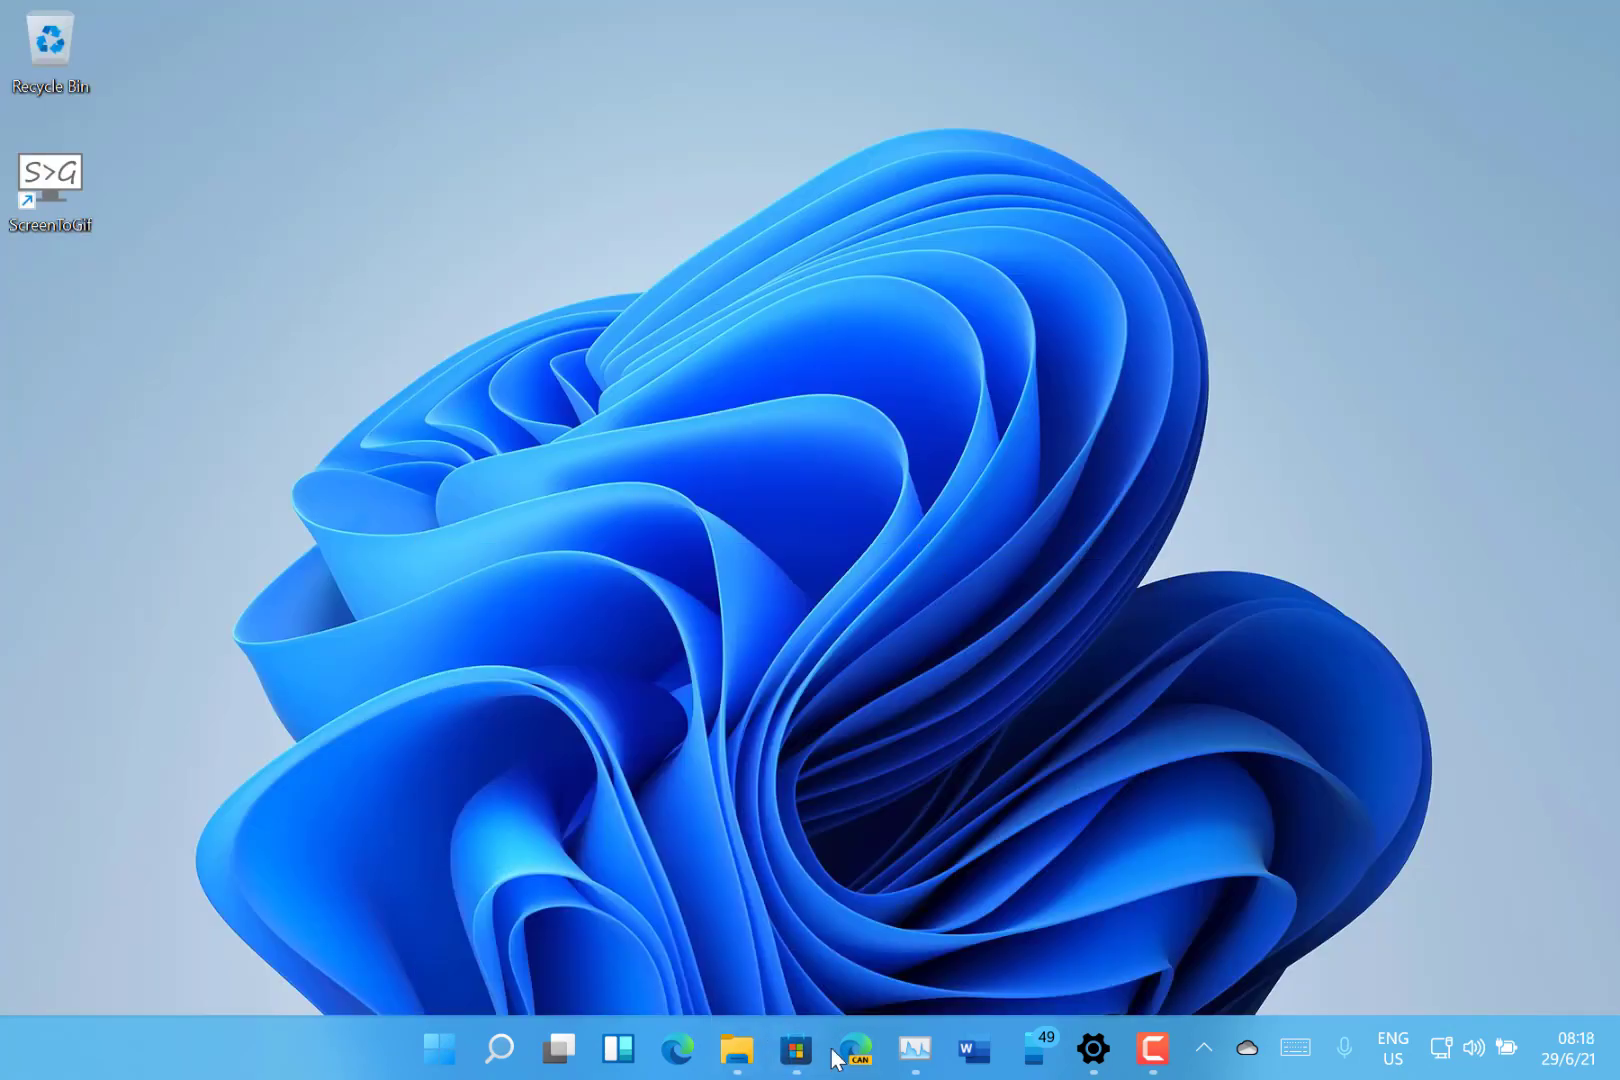
Step: Open Task Manager, move it off the desktop icons, and minimize it
left_click(912, 1049)
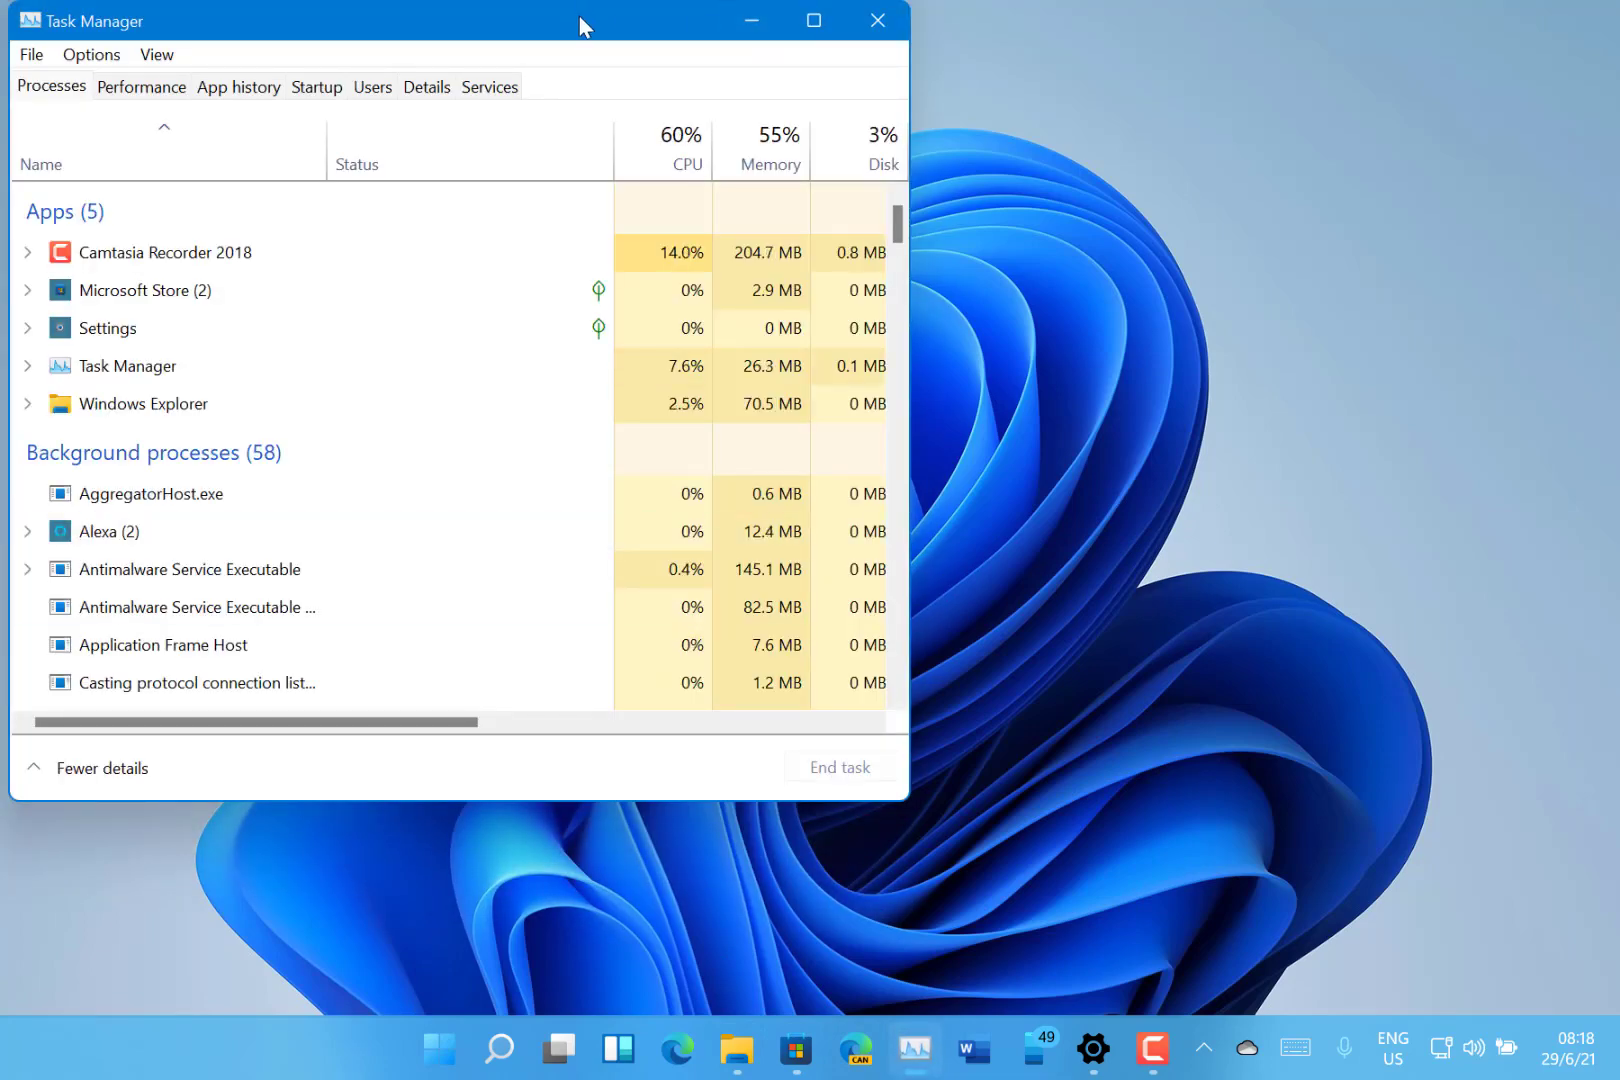
left_click_drag(578, 16, 824, 80)
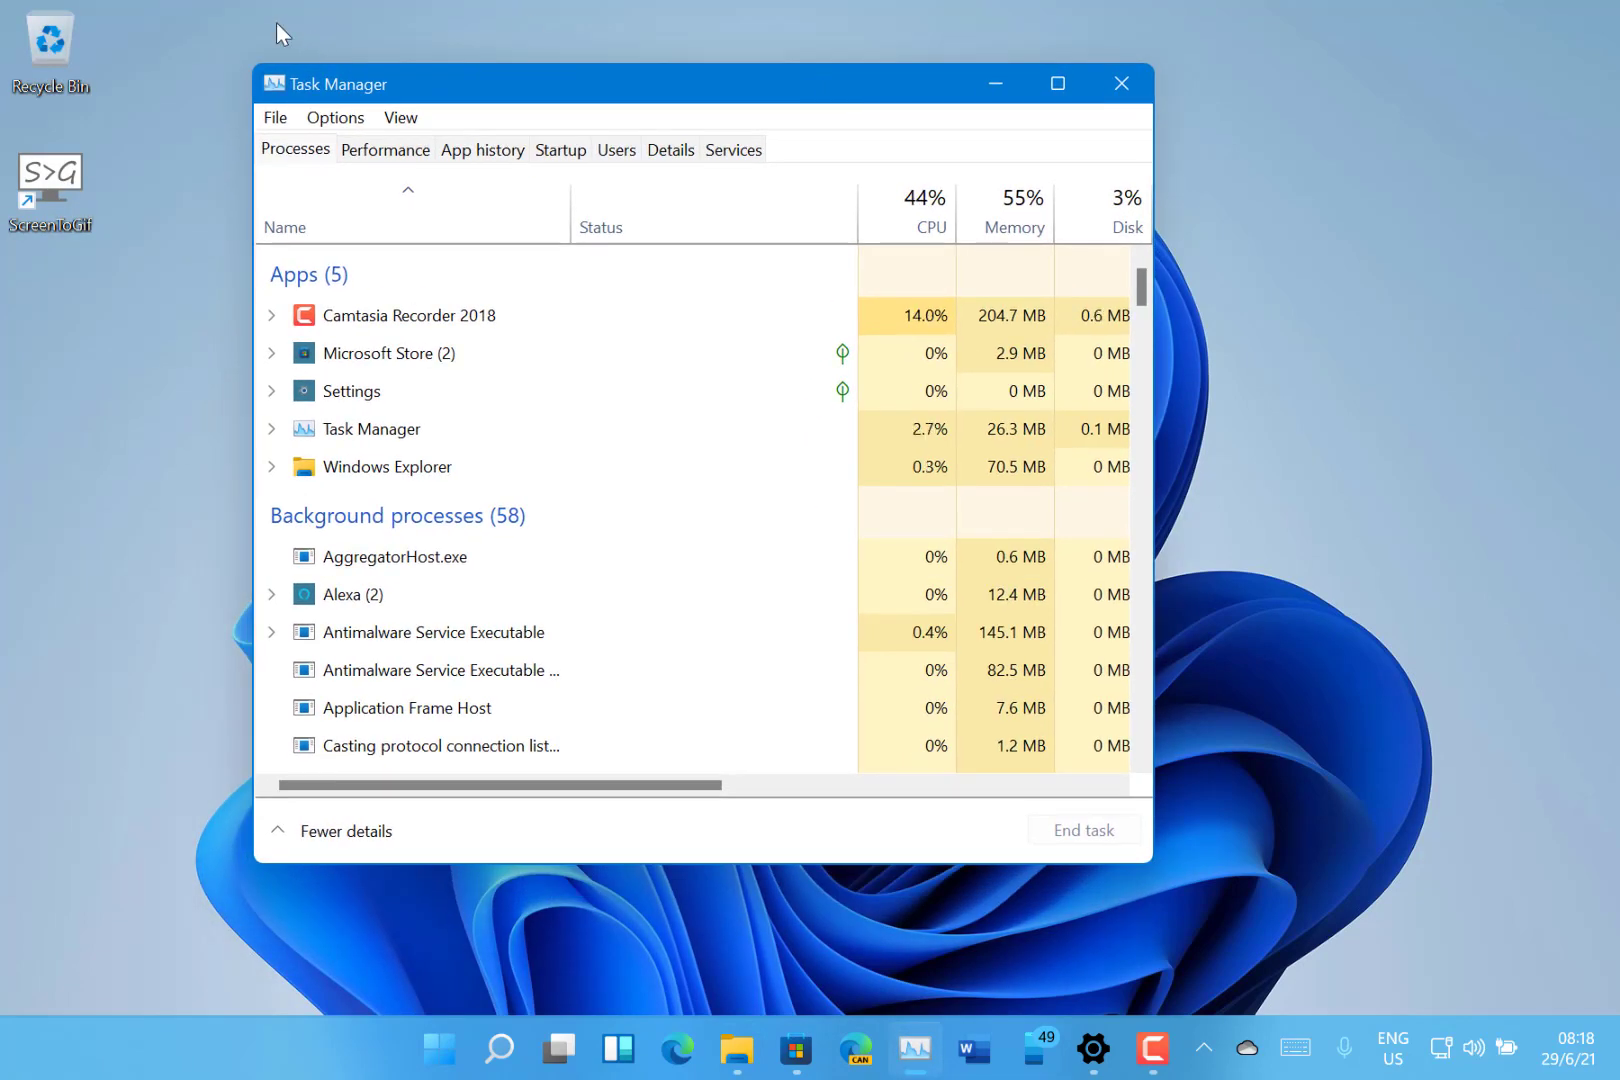
left_click(1016, 84)
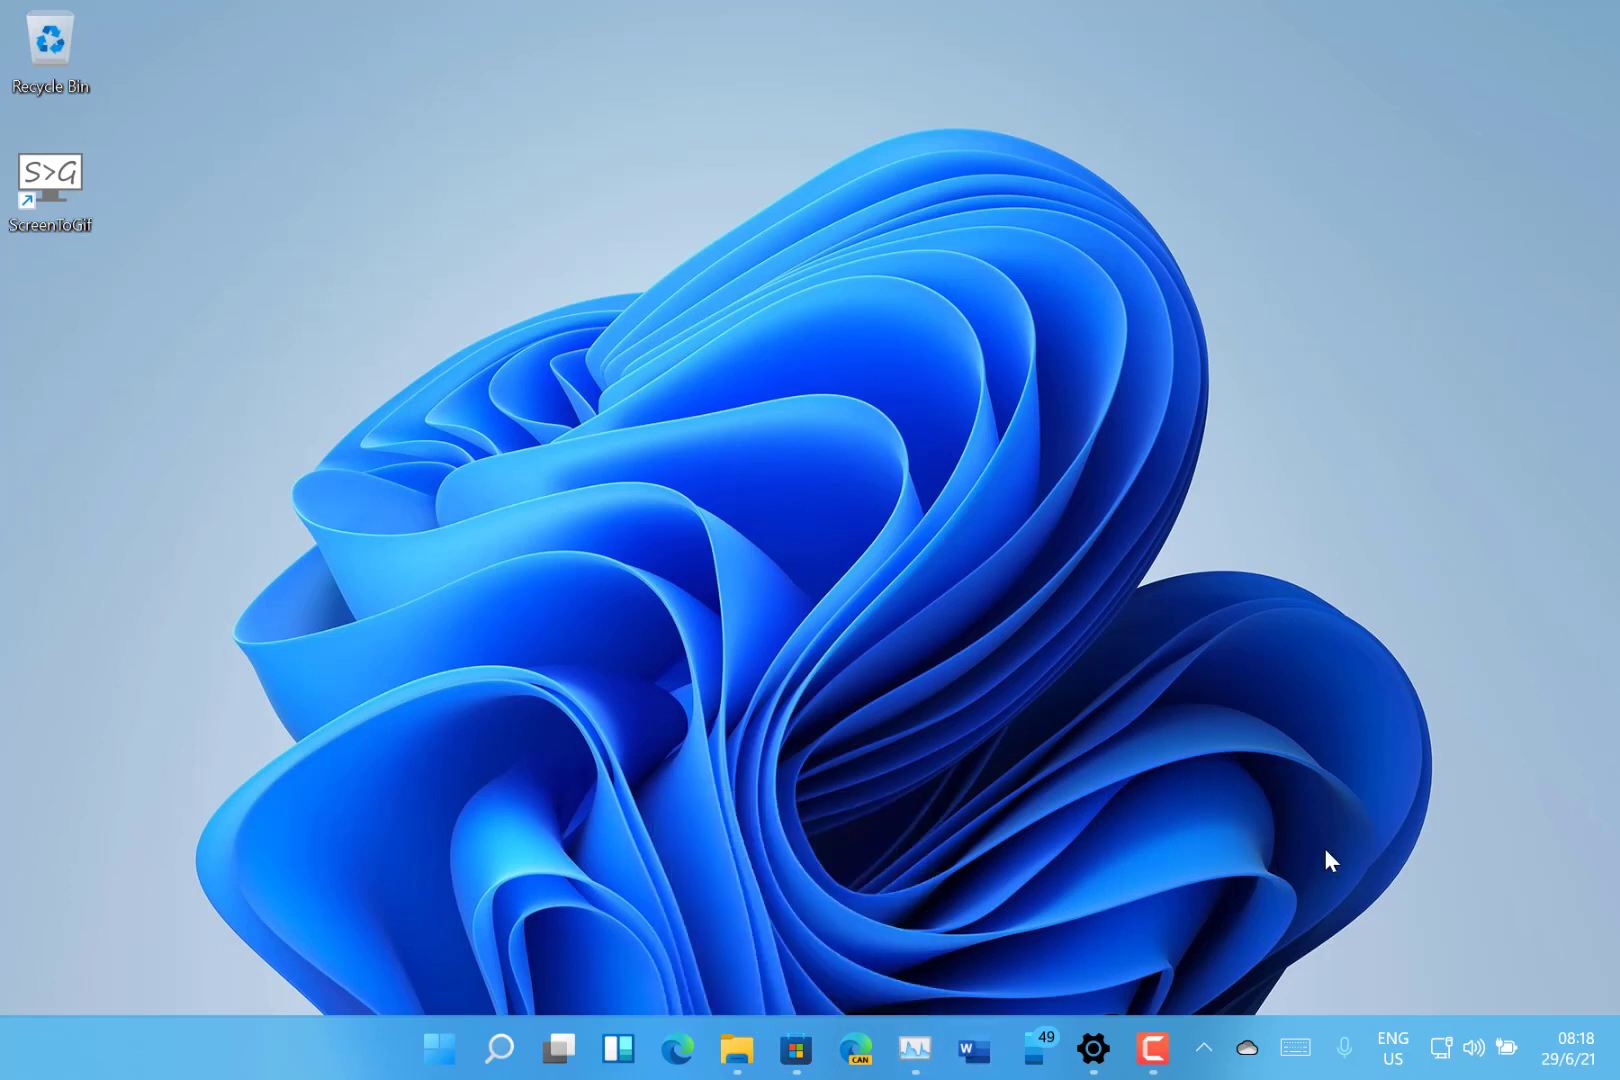
Step: Raise the volume to about 99 in Quick Settings, then show notifications and the calendar
left_click(1474, 1048)
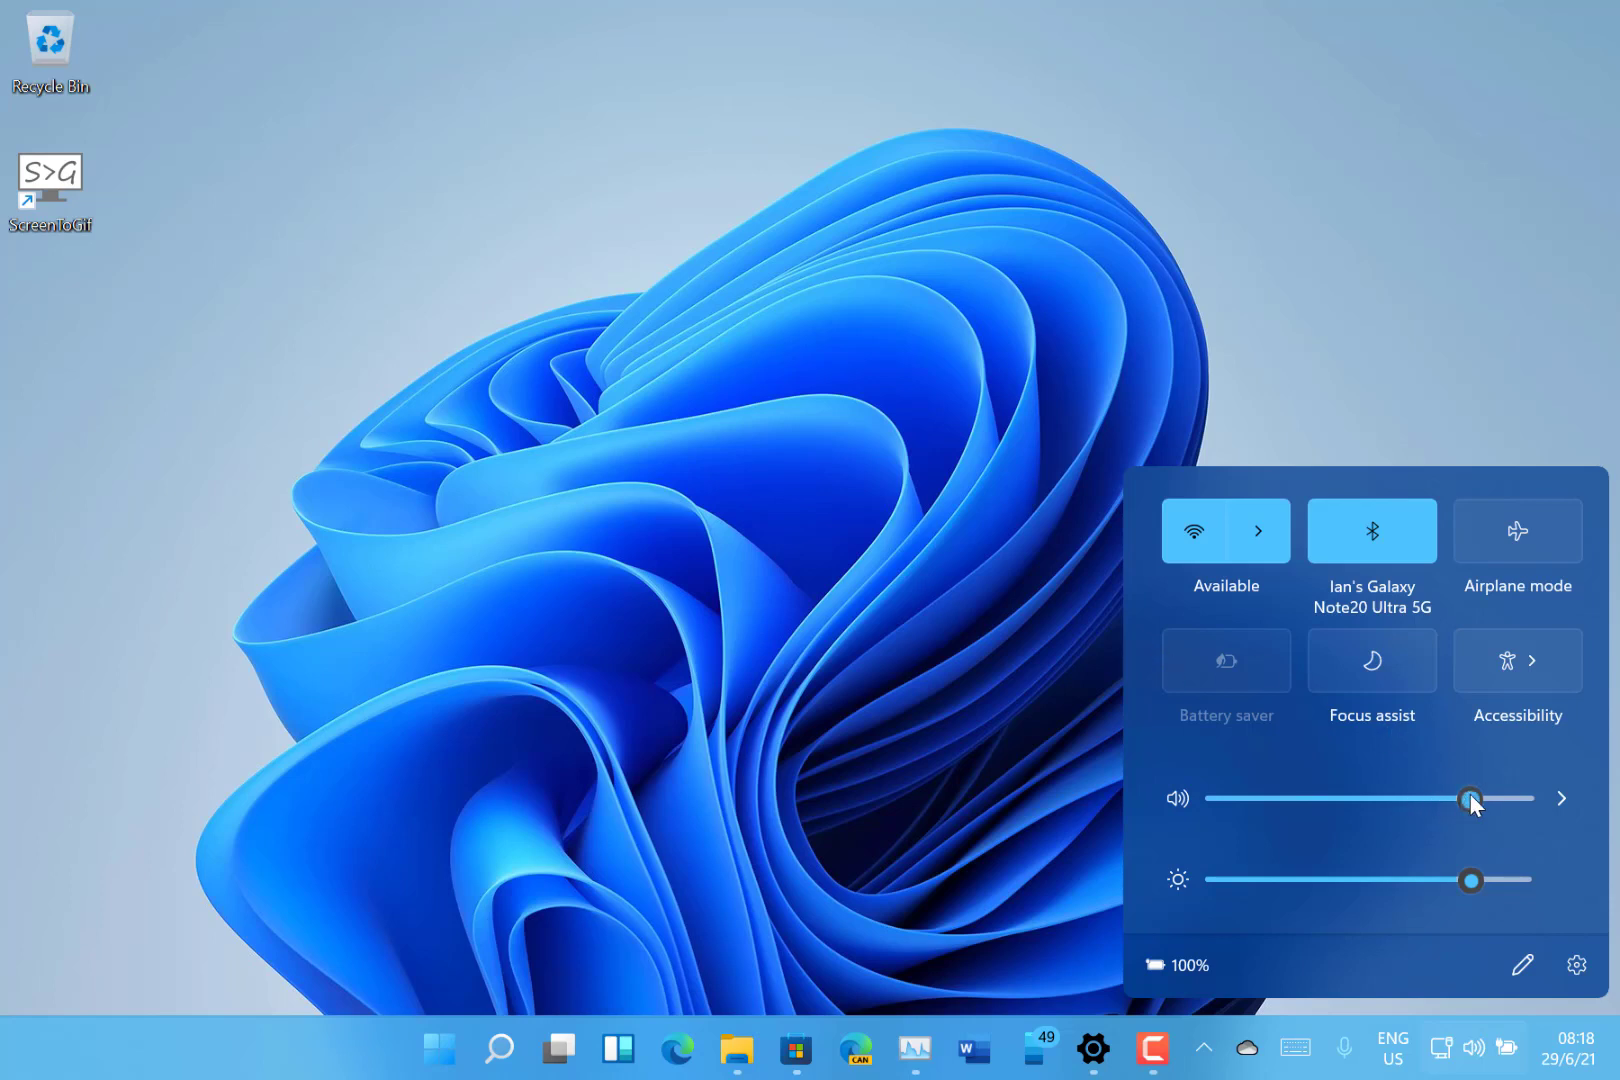
mouse_move(1469, 797)
left_mouse_down()
mouse_move(1520, 797)
mouse_move(1376, 805)
mouse_move(1461, 801)
left_mouse_up()
key("super+n")
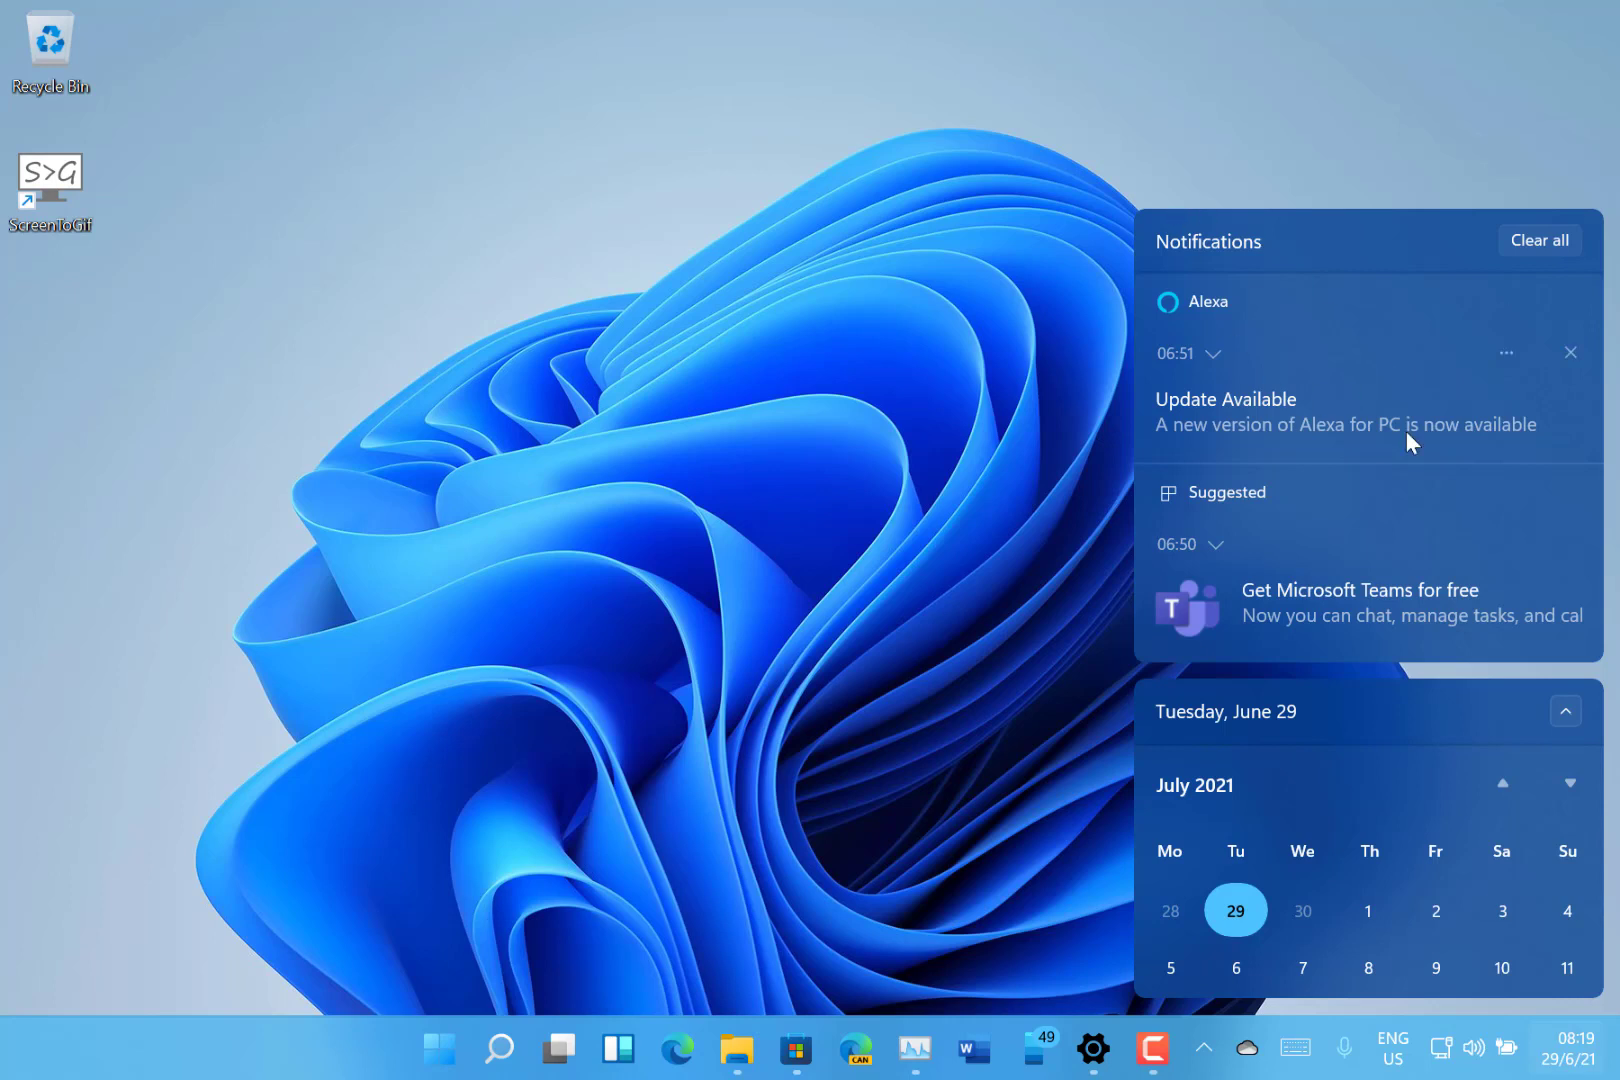
Step: Open File Explorer on the OneDrive Screenshots 21H1 folder and select 2004.png
left_click(803, 590)
left_click(748, 1055)
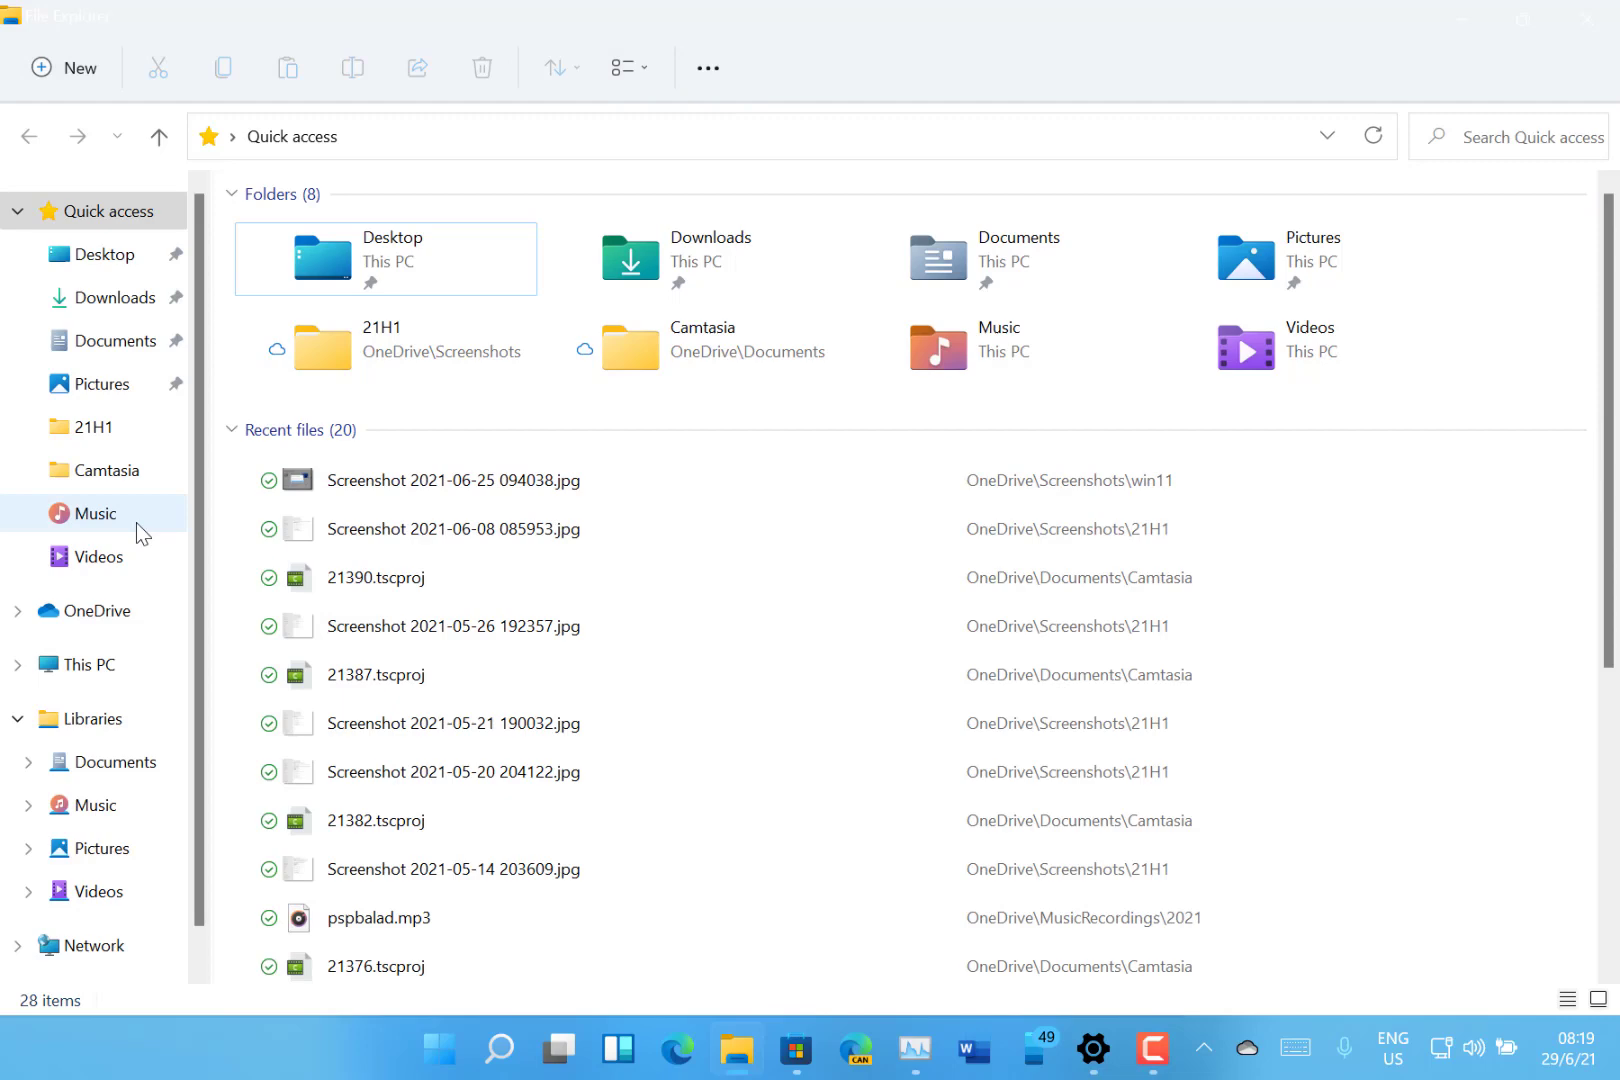
left_click(93, 426)
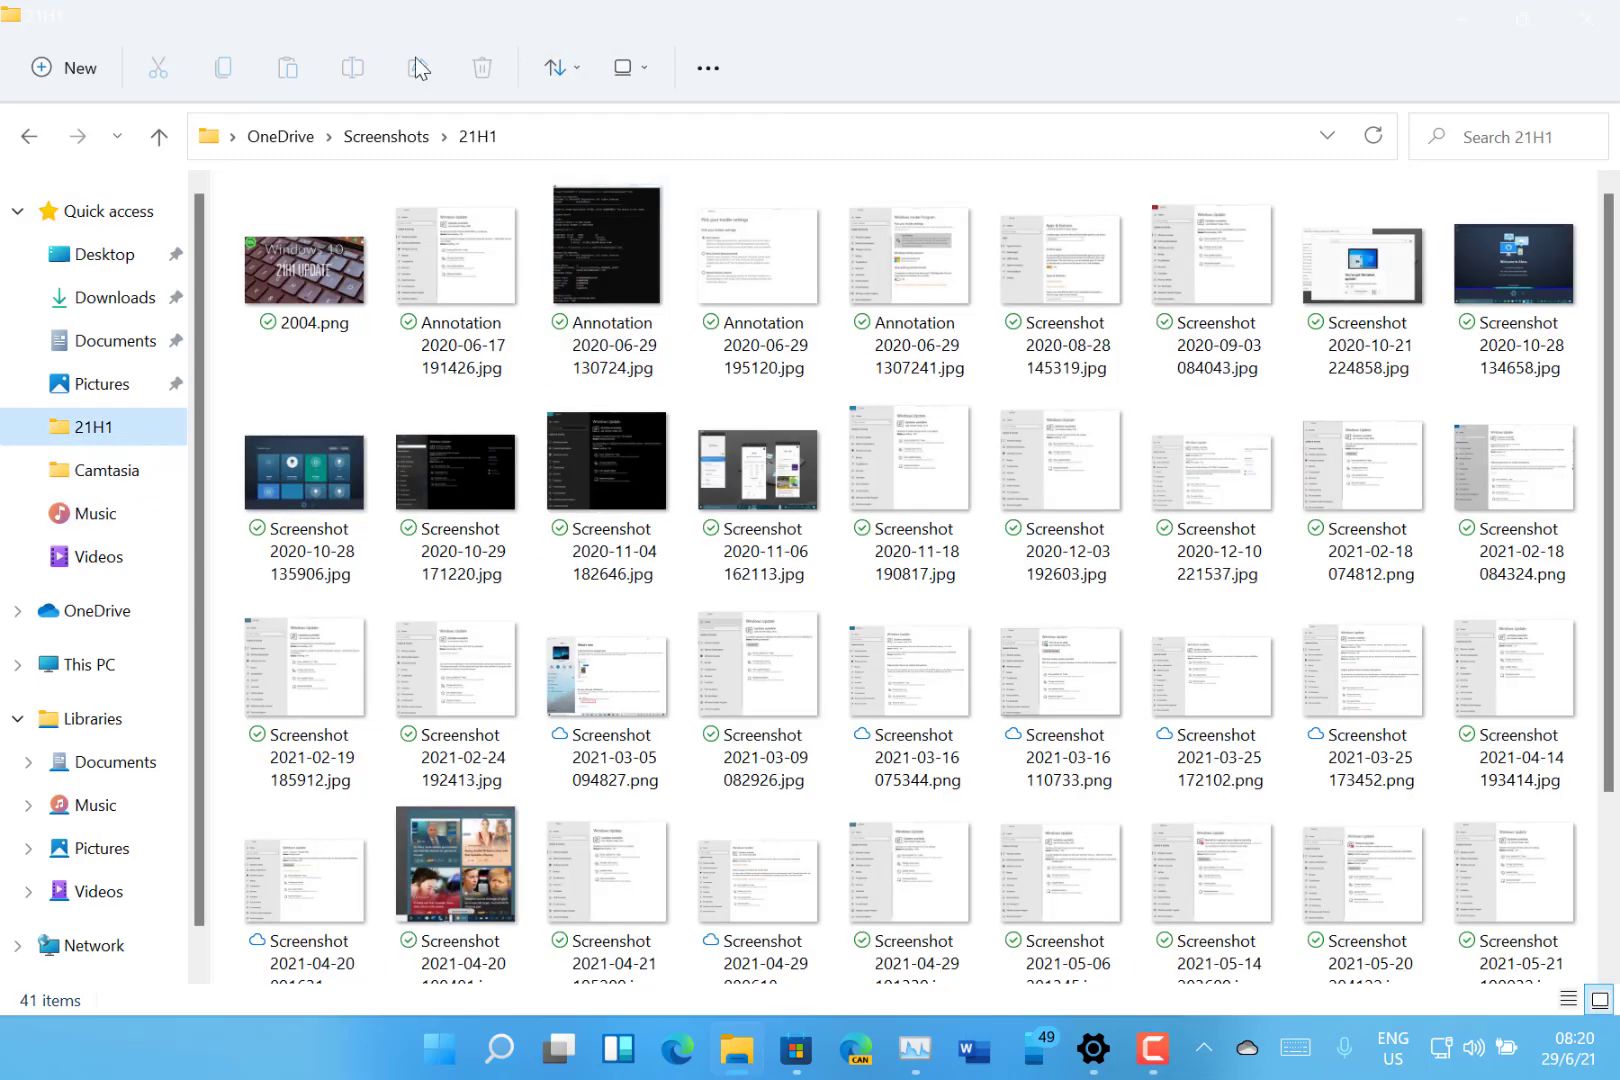
left_click(293, 285)
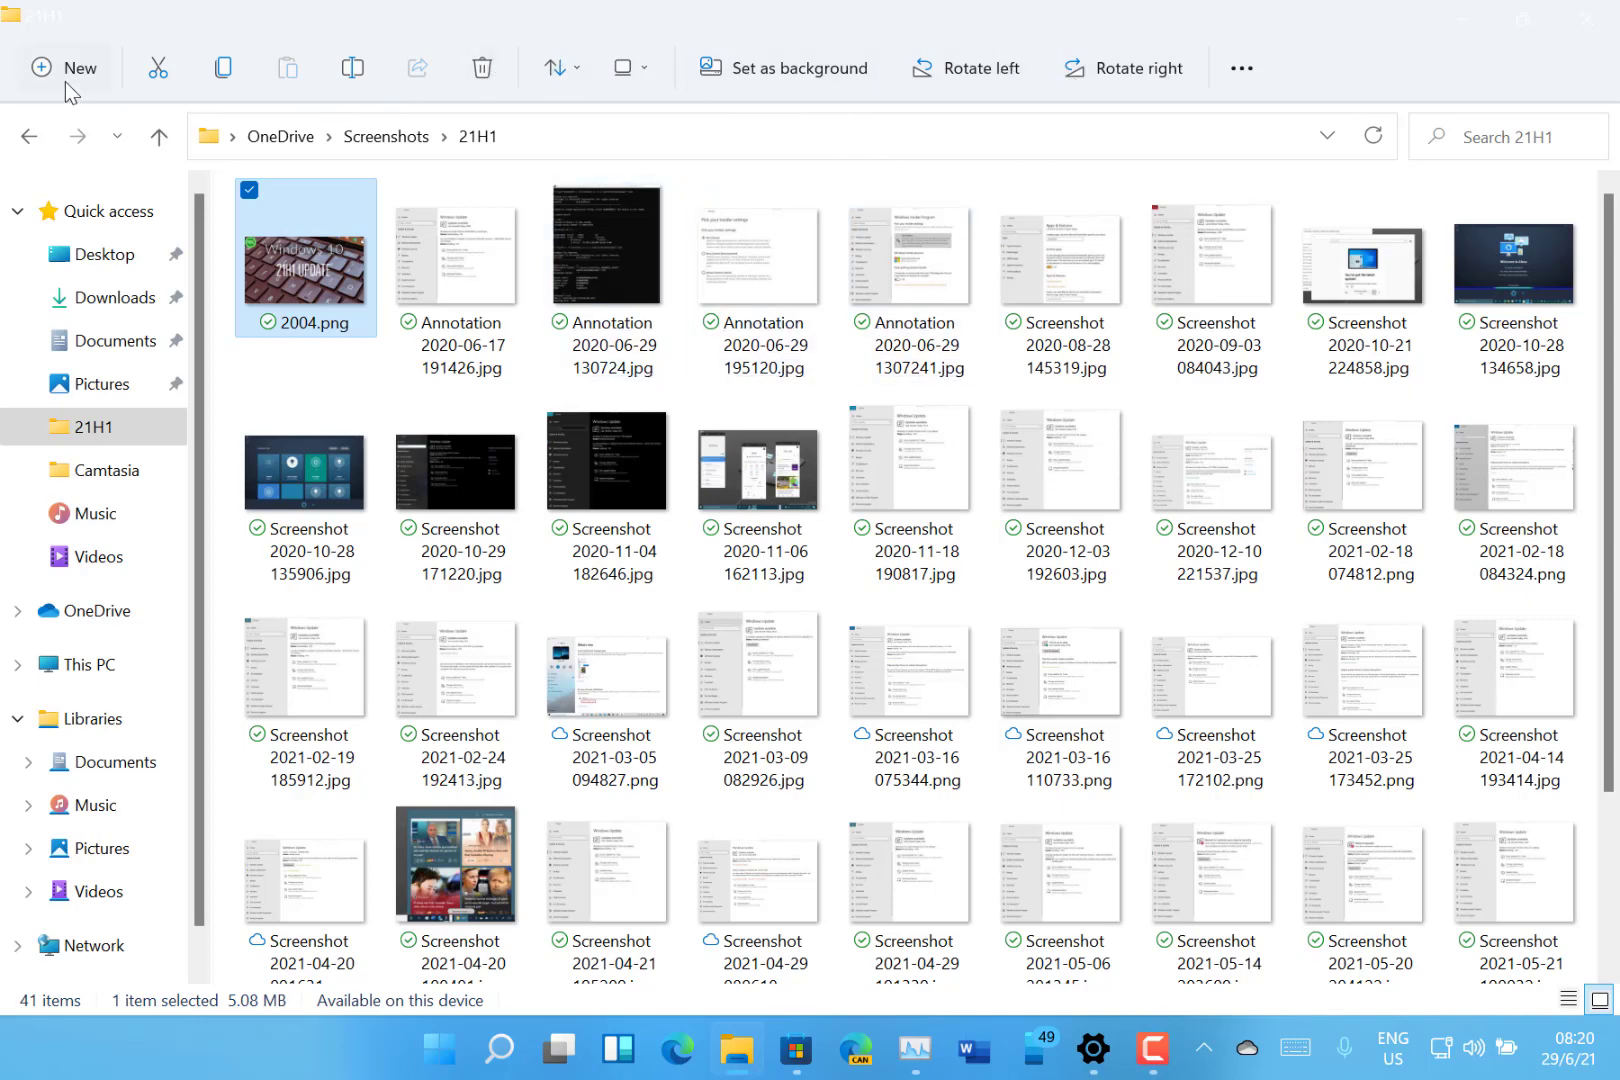
Step: Browse the New and additional-commands menus, then minimize File Explorer
left_click(38, 72)
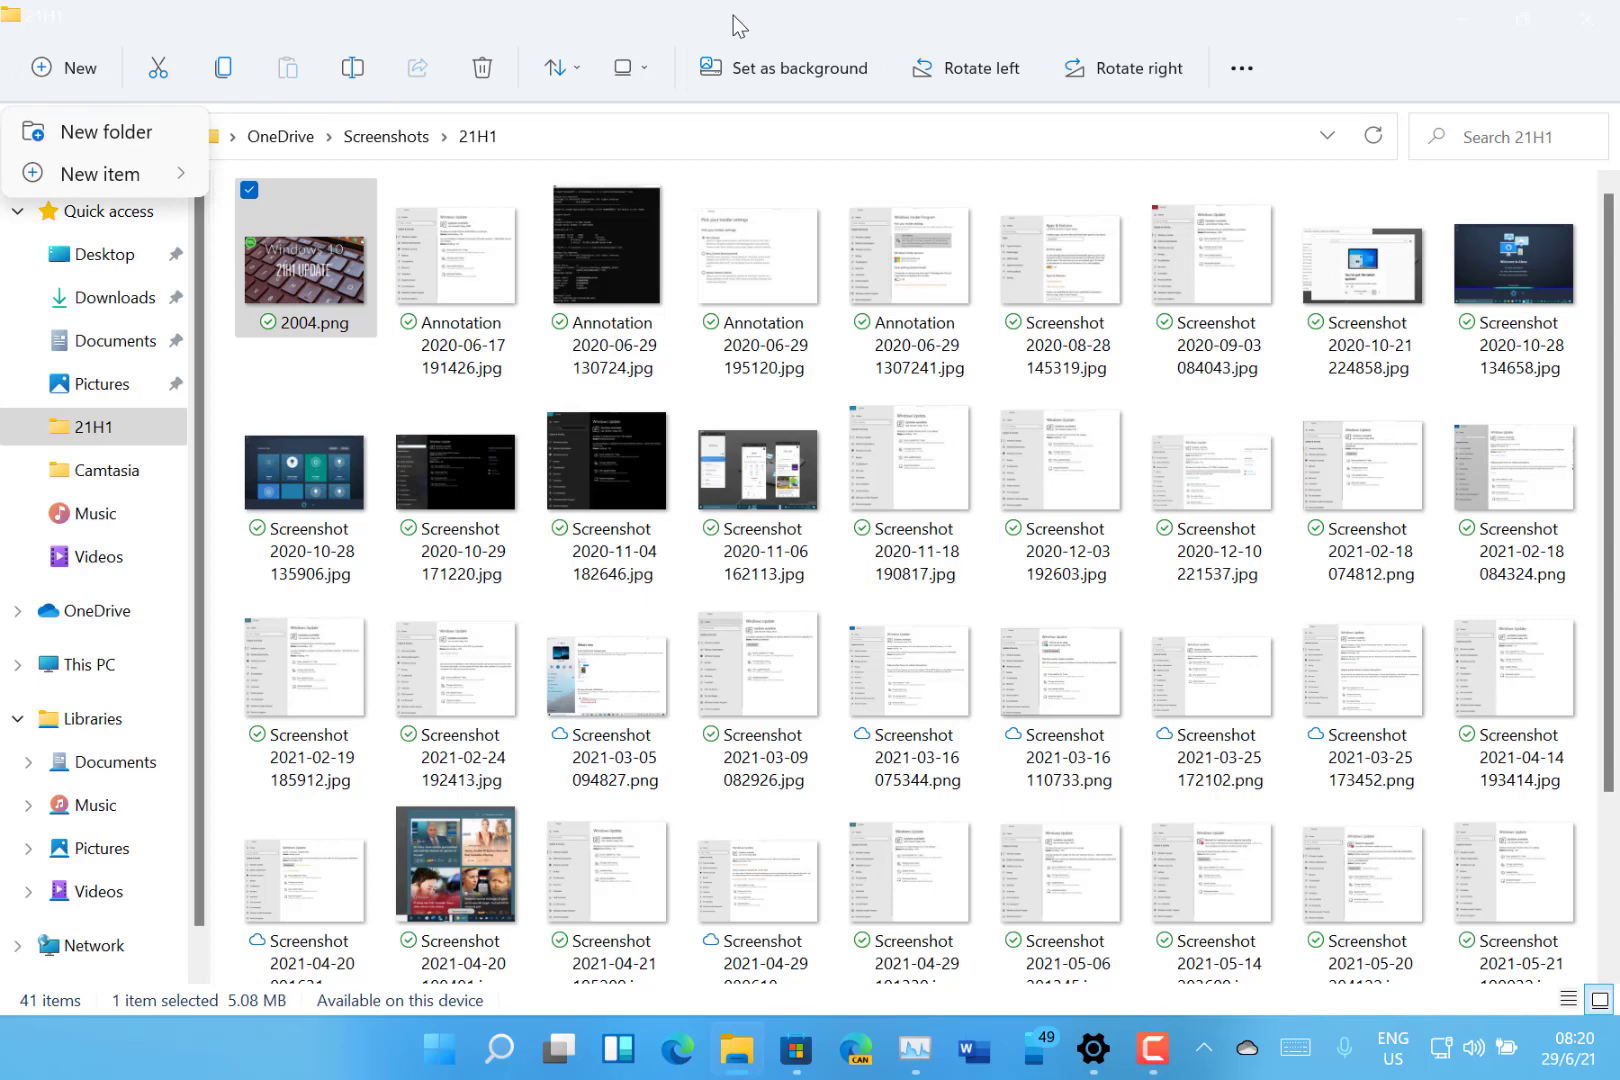
left_click(1242, 68)
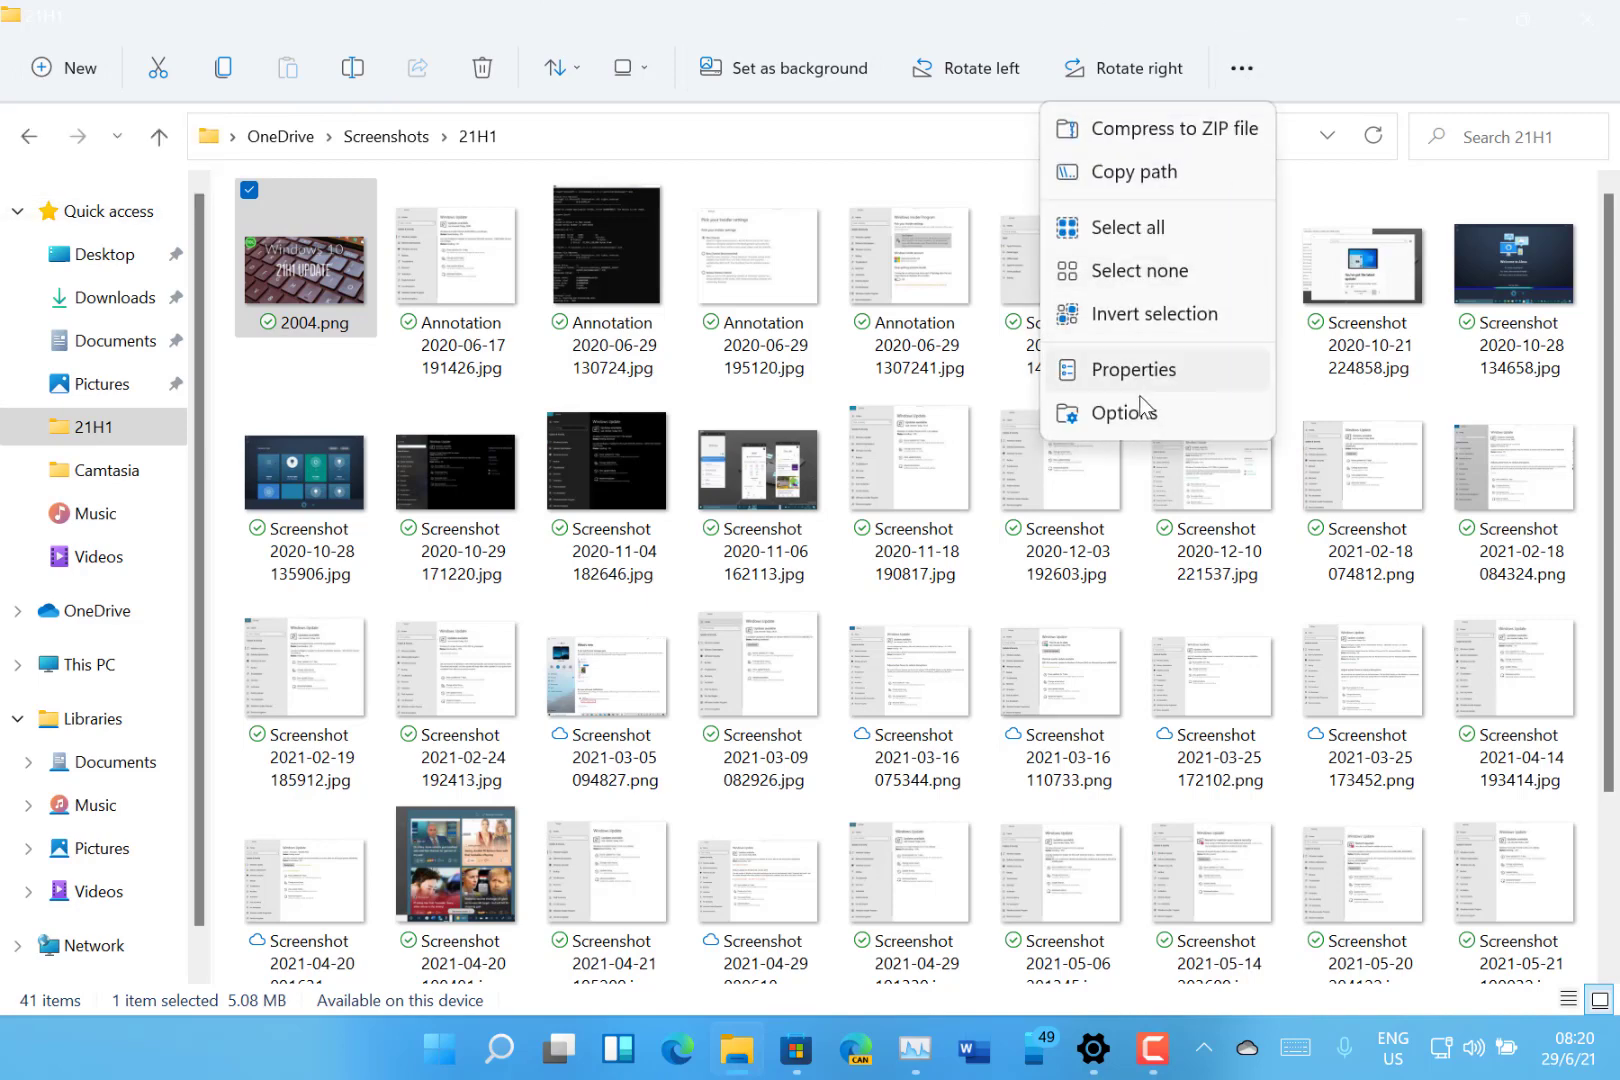
left_click(1361, 32)
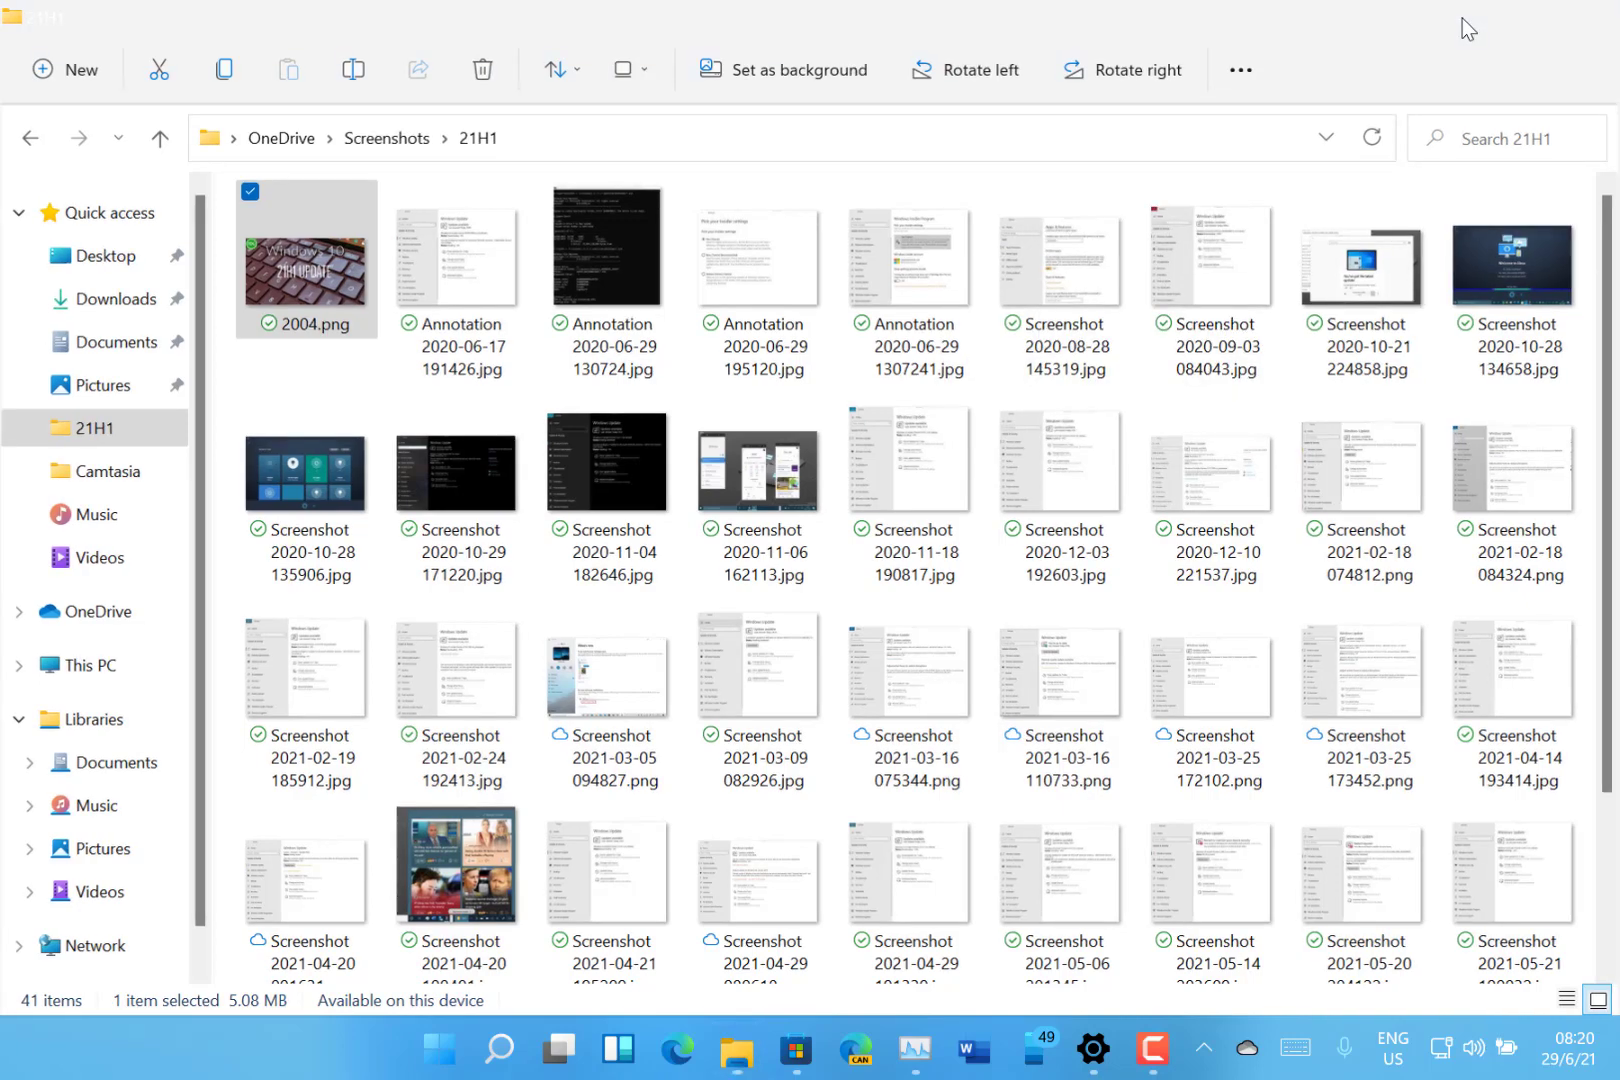
left_click(1462, 18)
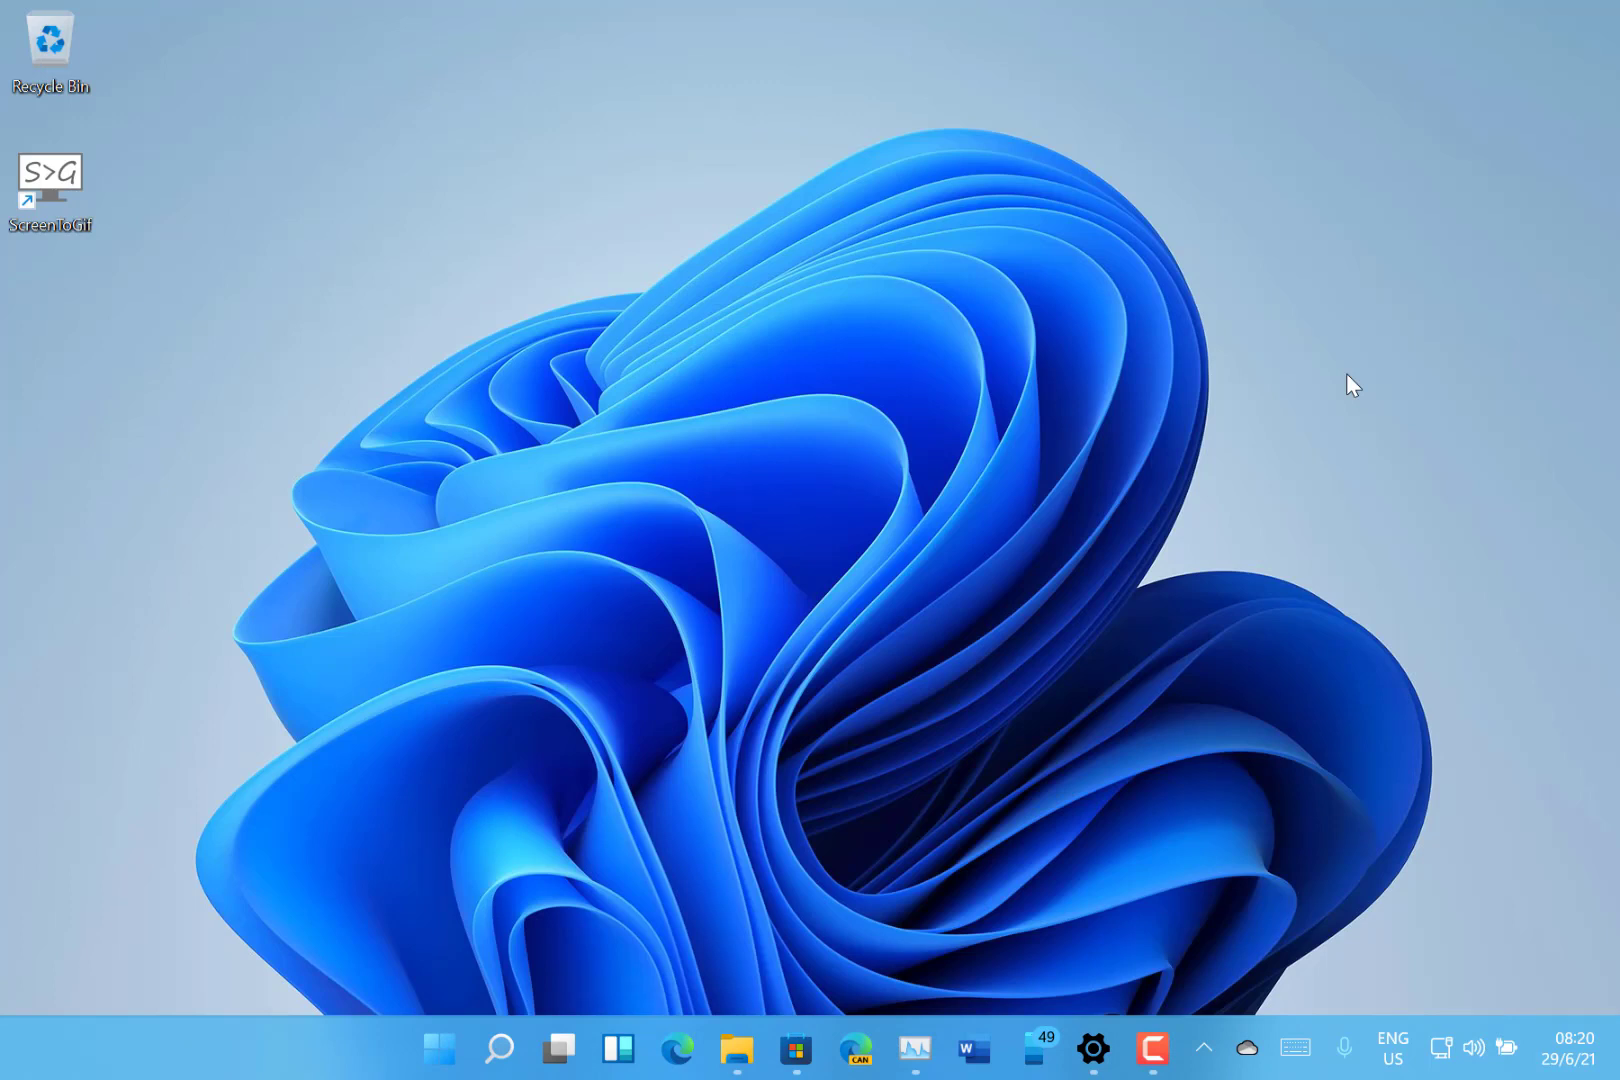
Step: Open Personalization settings from the desktop and look over the Themes and light/dark mode options
right_click(858, 684)
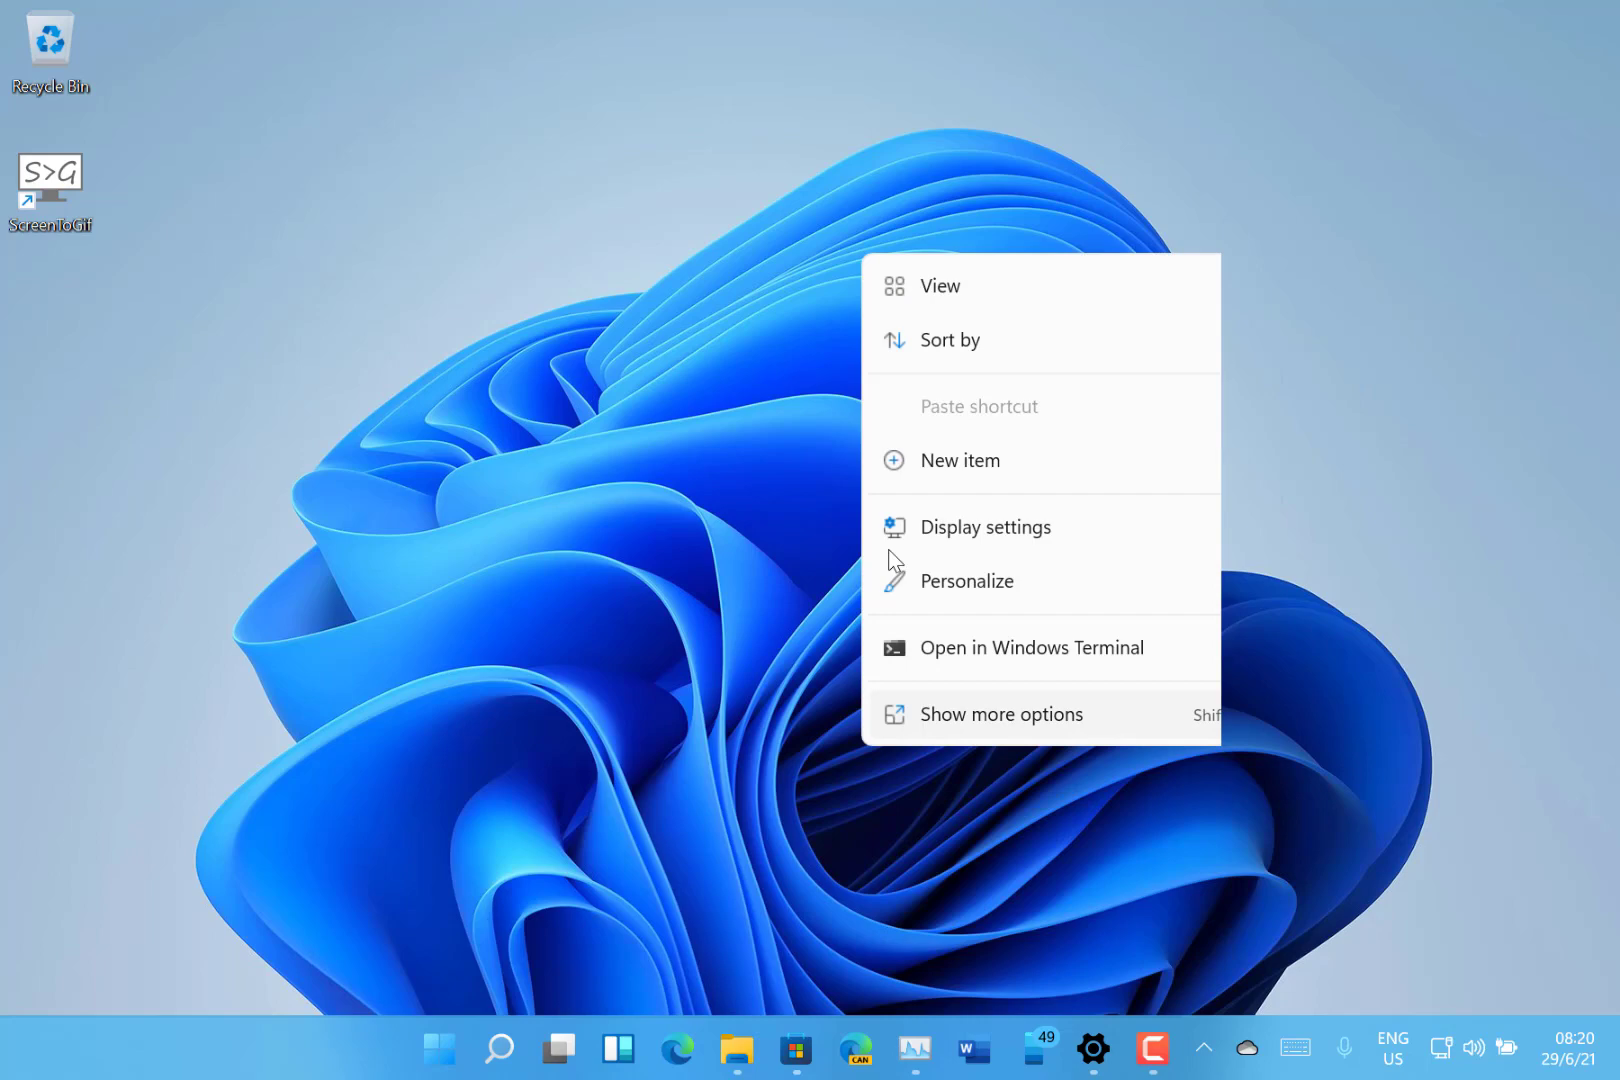
left_click(947, 584)
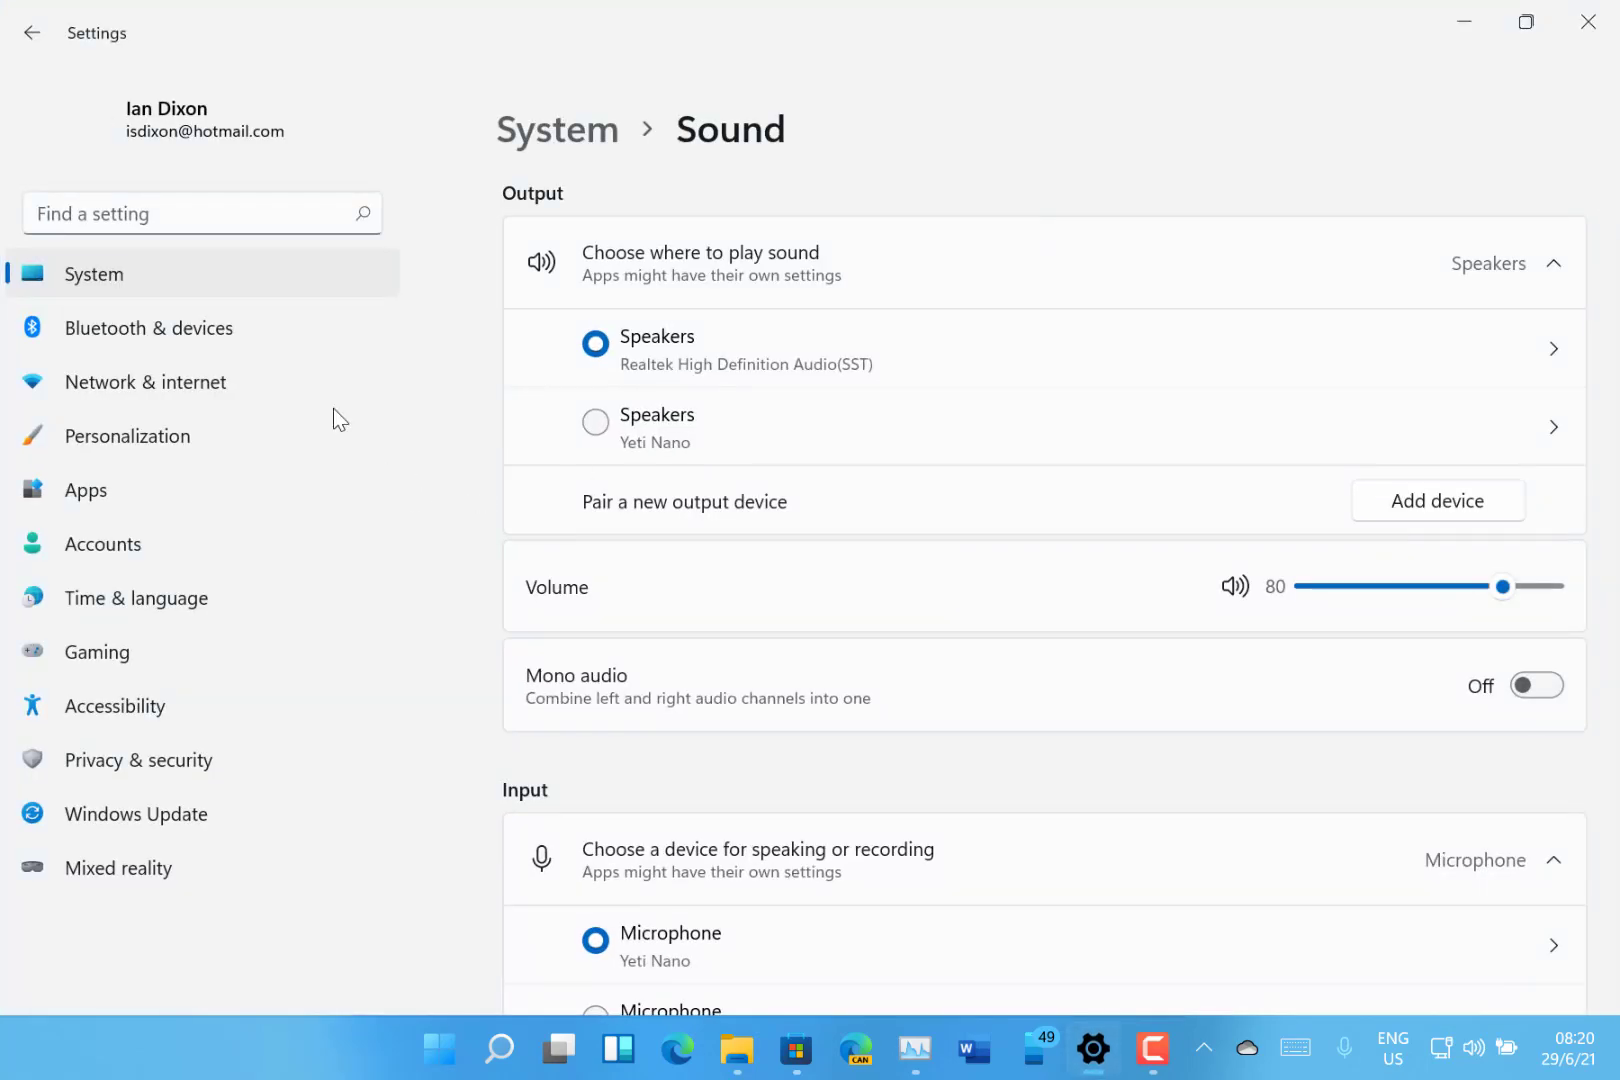
left_click(334, 418)
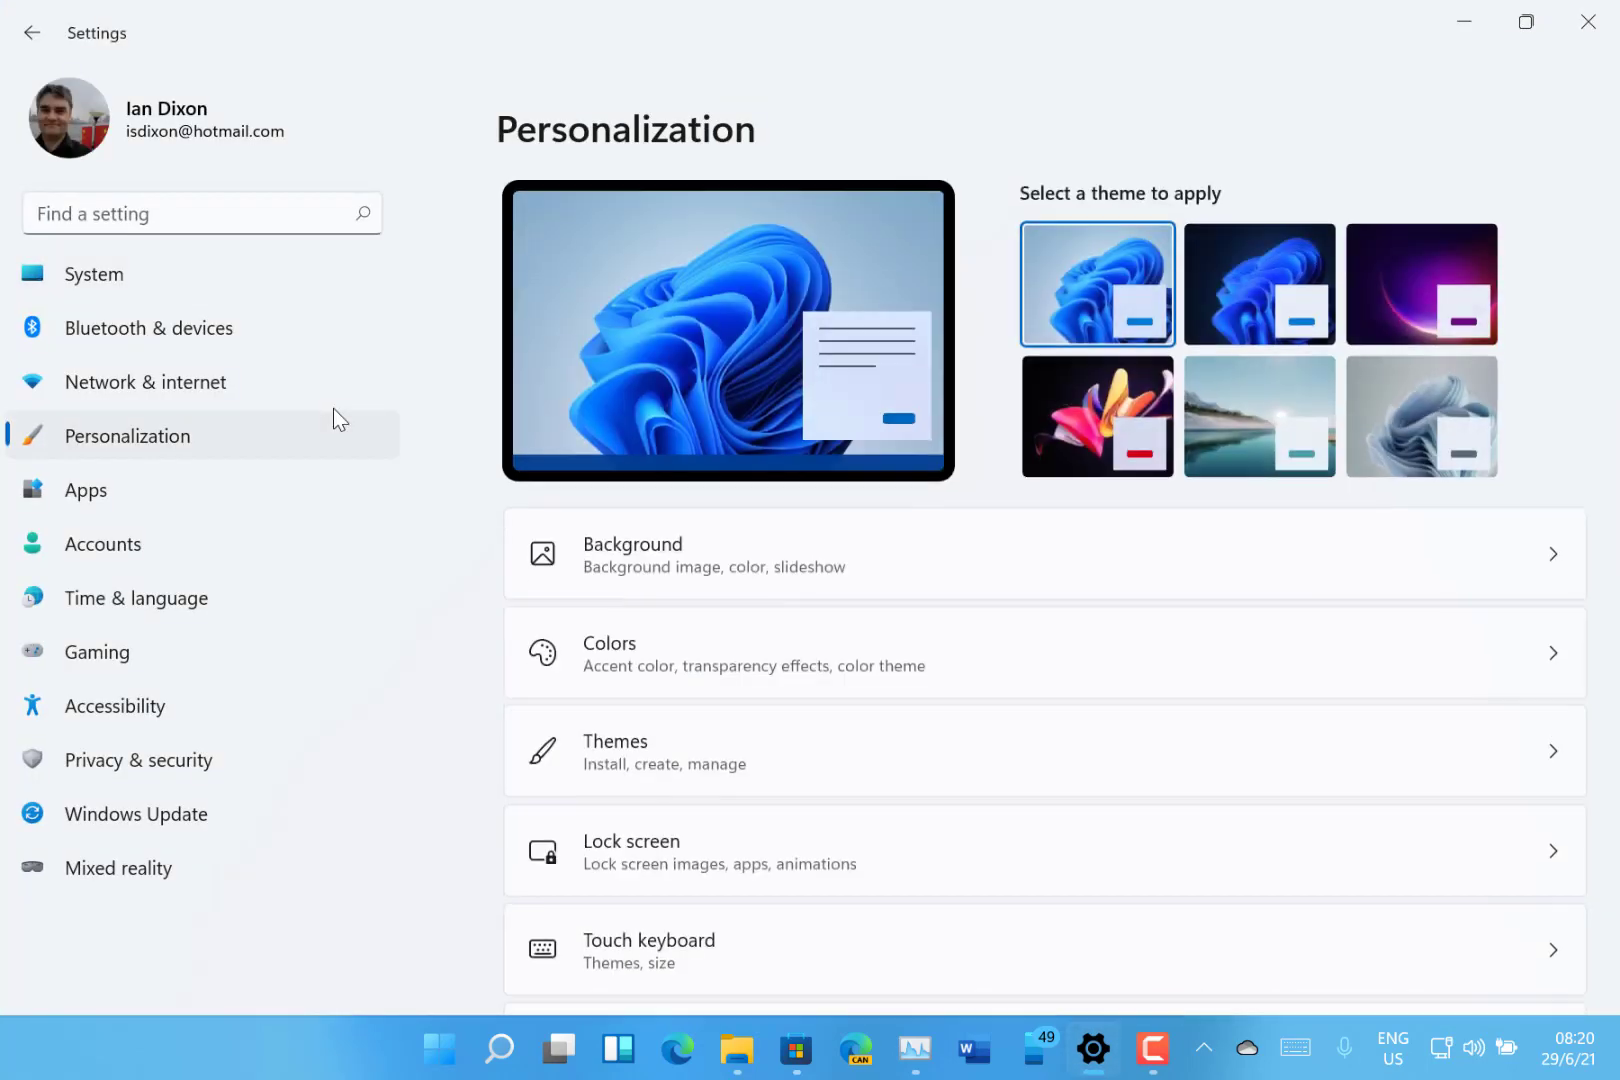
left_click(714, 762)
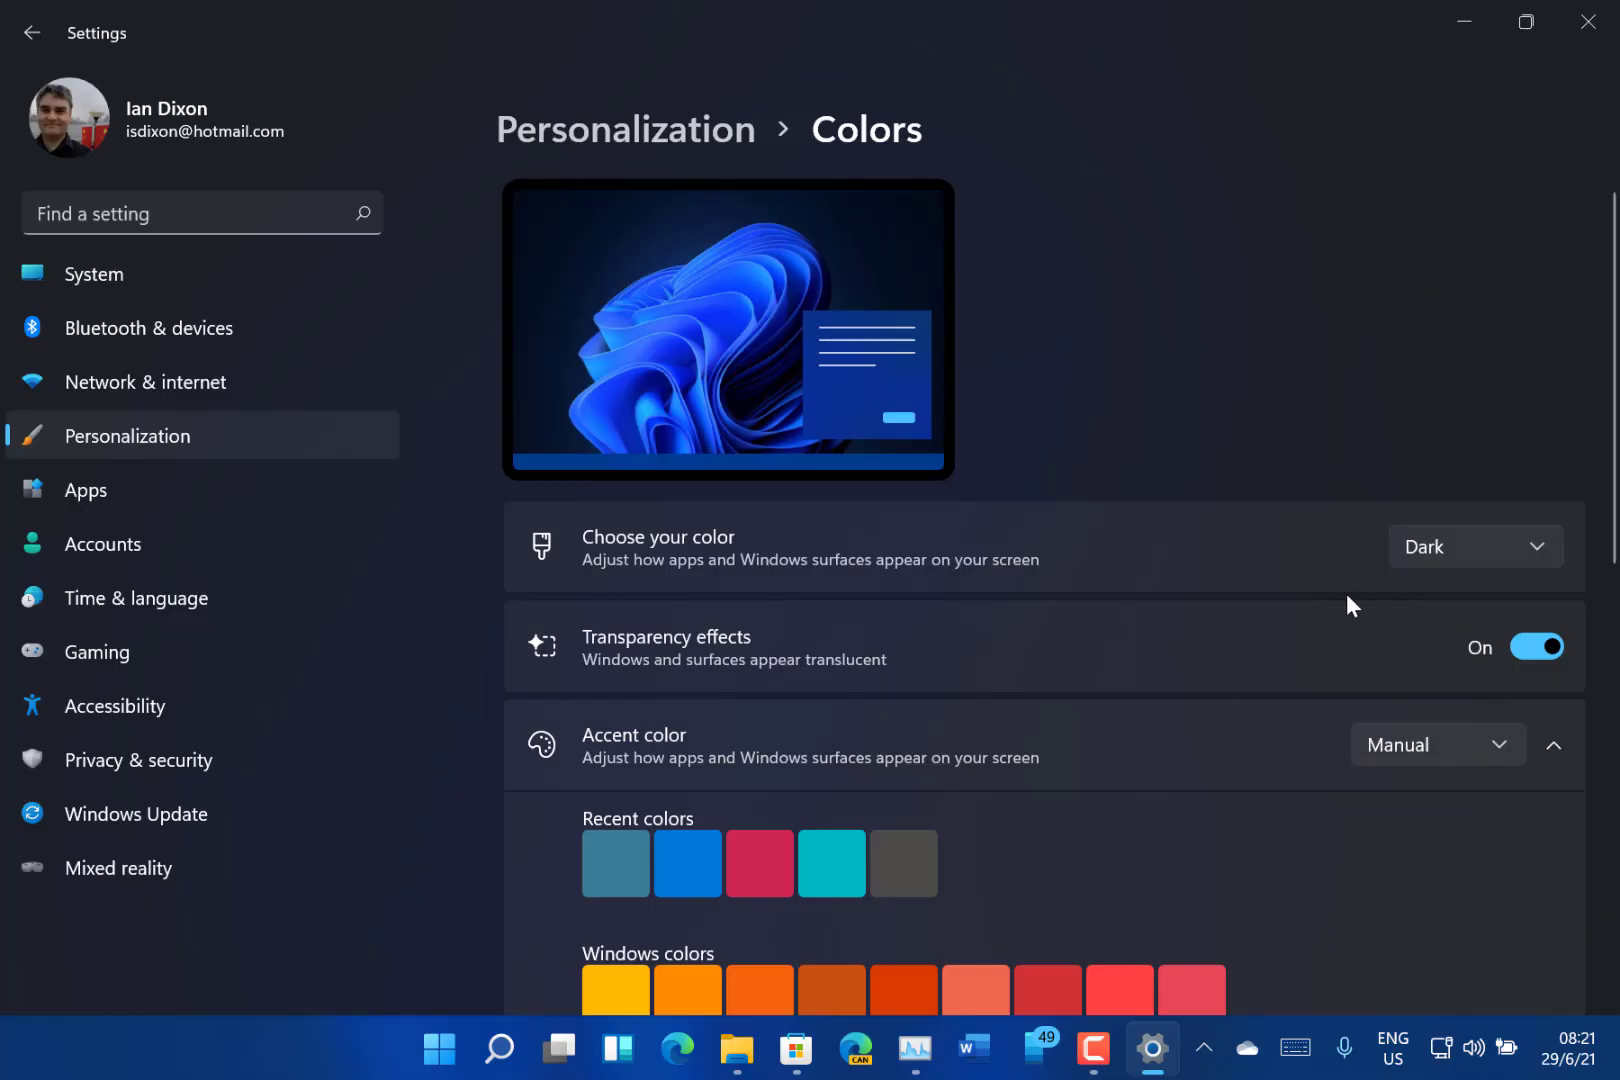
left_click(1419, 549)
left_click(1222, 531)
Step: Change Accent color from Manual to Automatic, then bring up the Start menu
scroll(1310, 640, "down", 2)
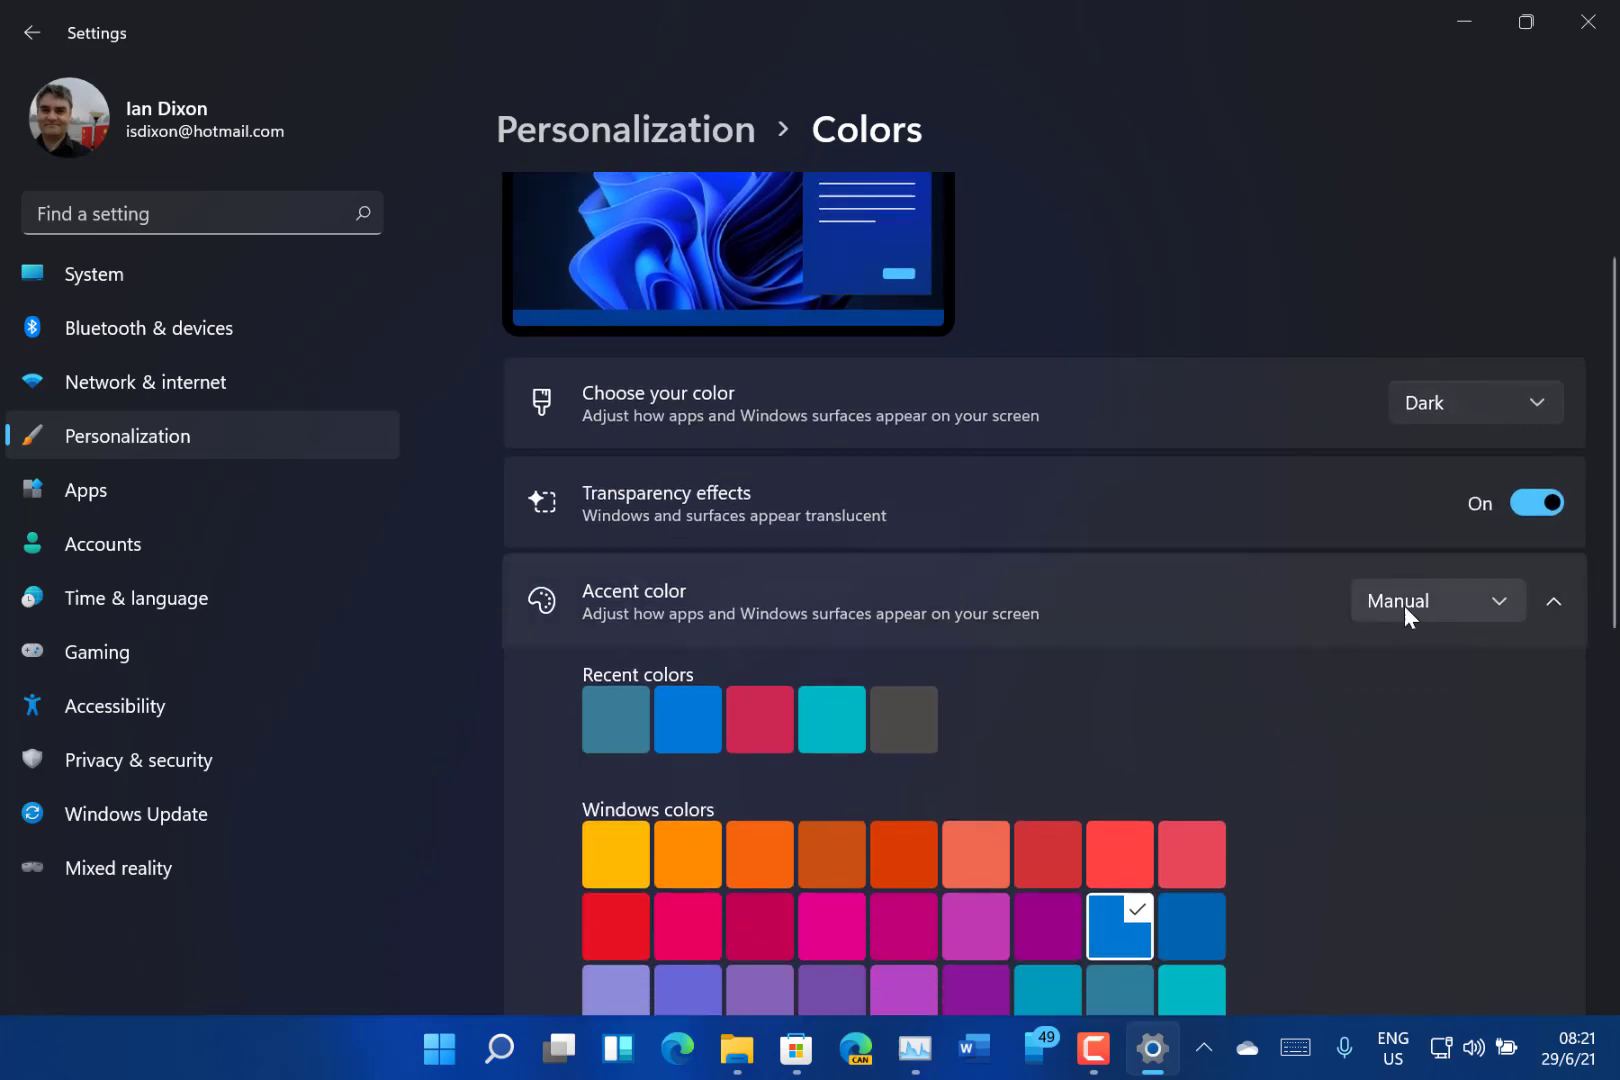
left_click(1436, 602)
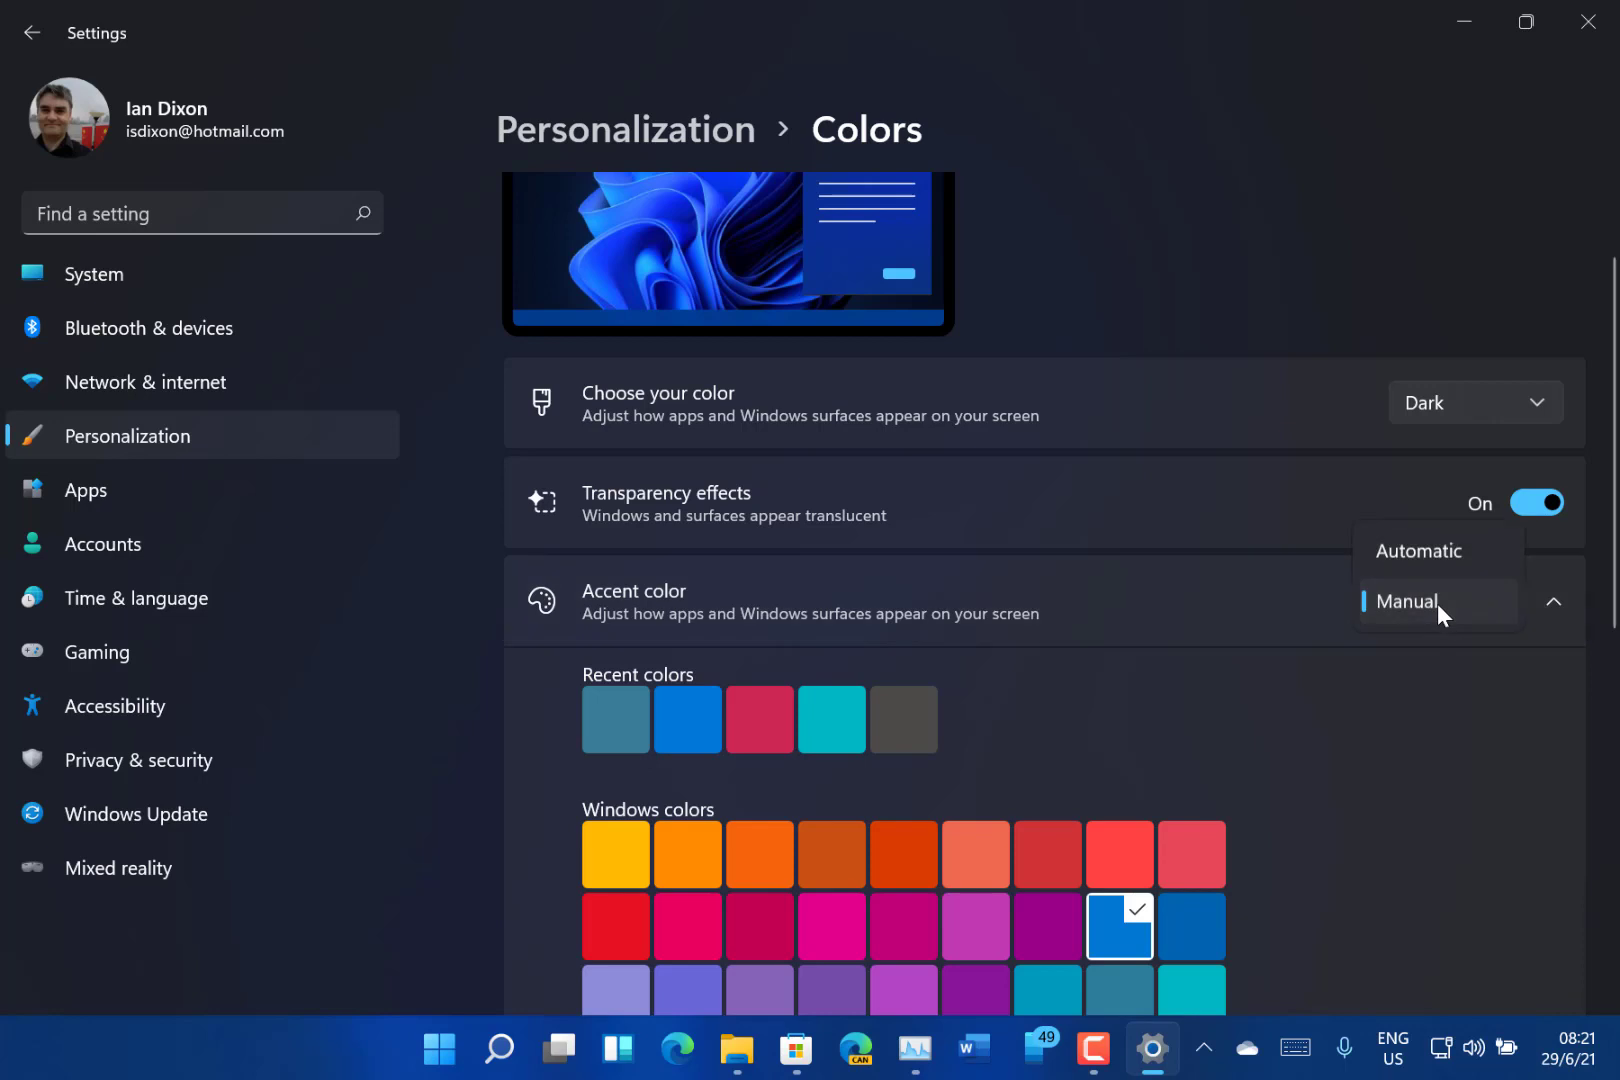
left_click(1404, 557)
key("super")
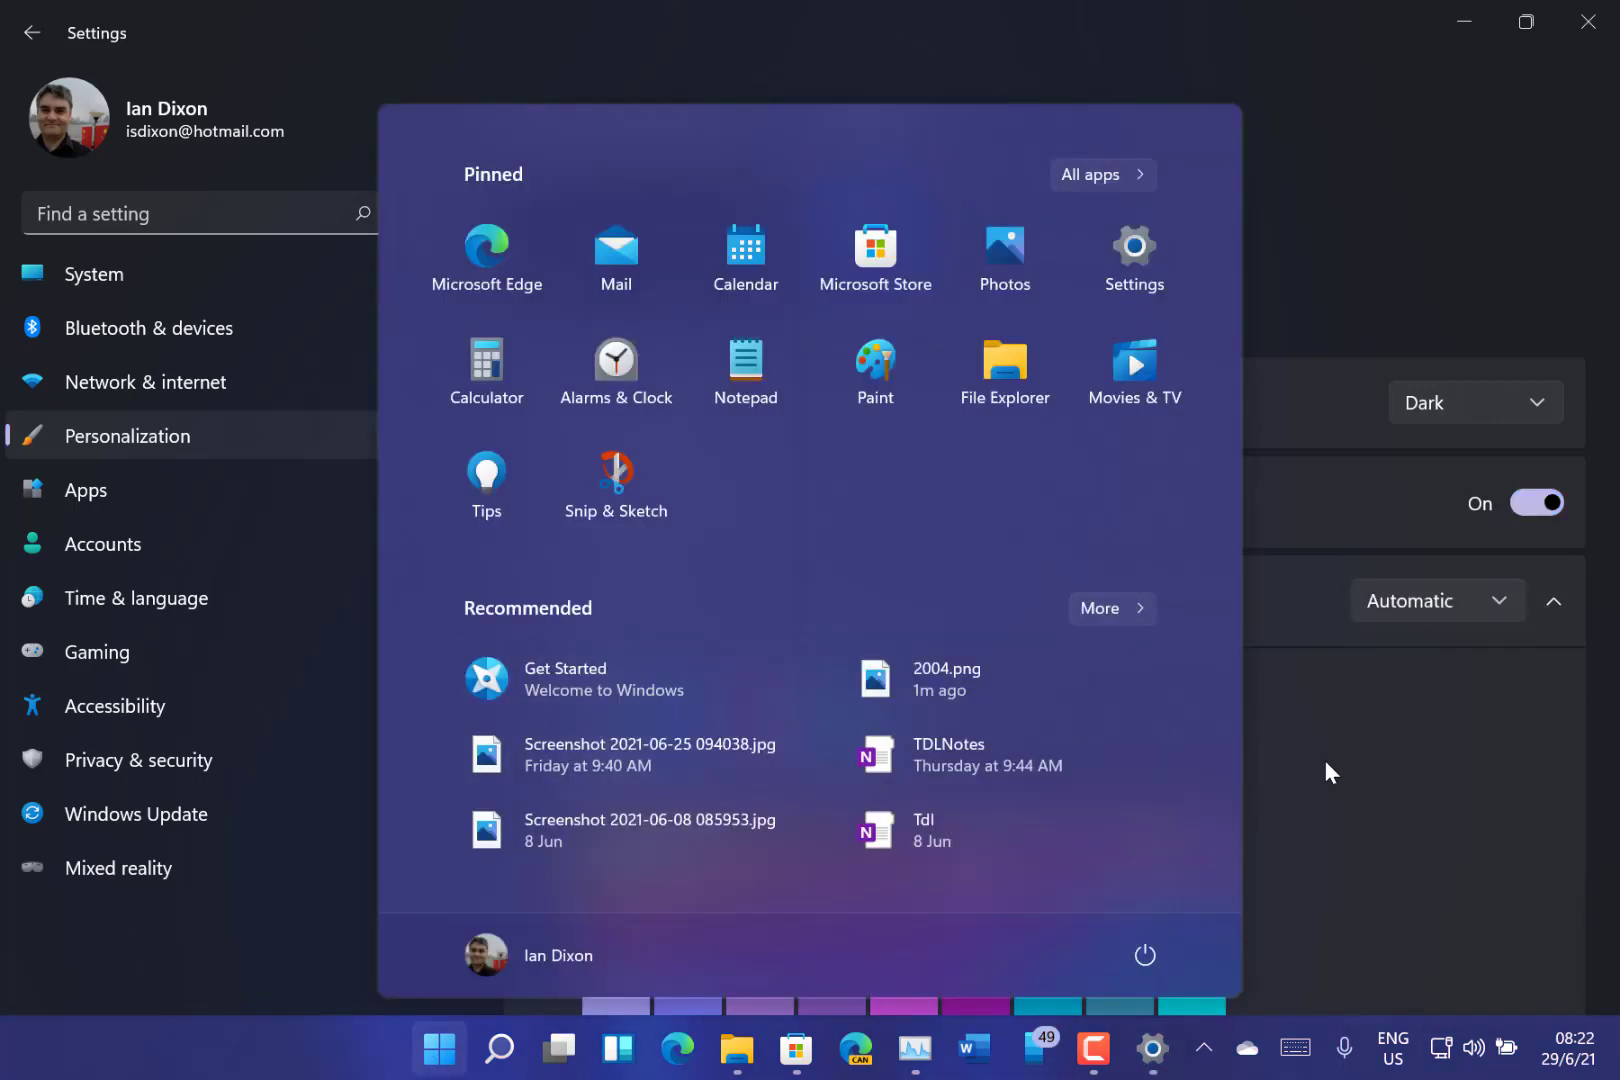
Step: Open the classic Sound dialog from Quick Settings on the Sounds tab
left_click(1474, 1048)
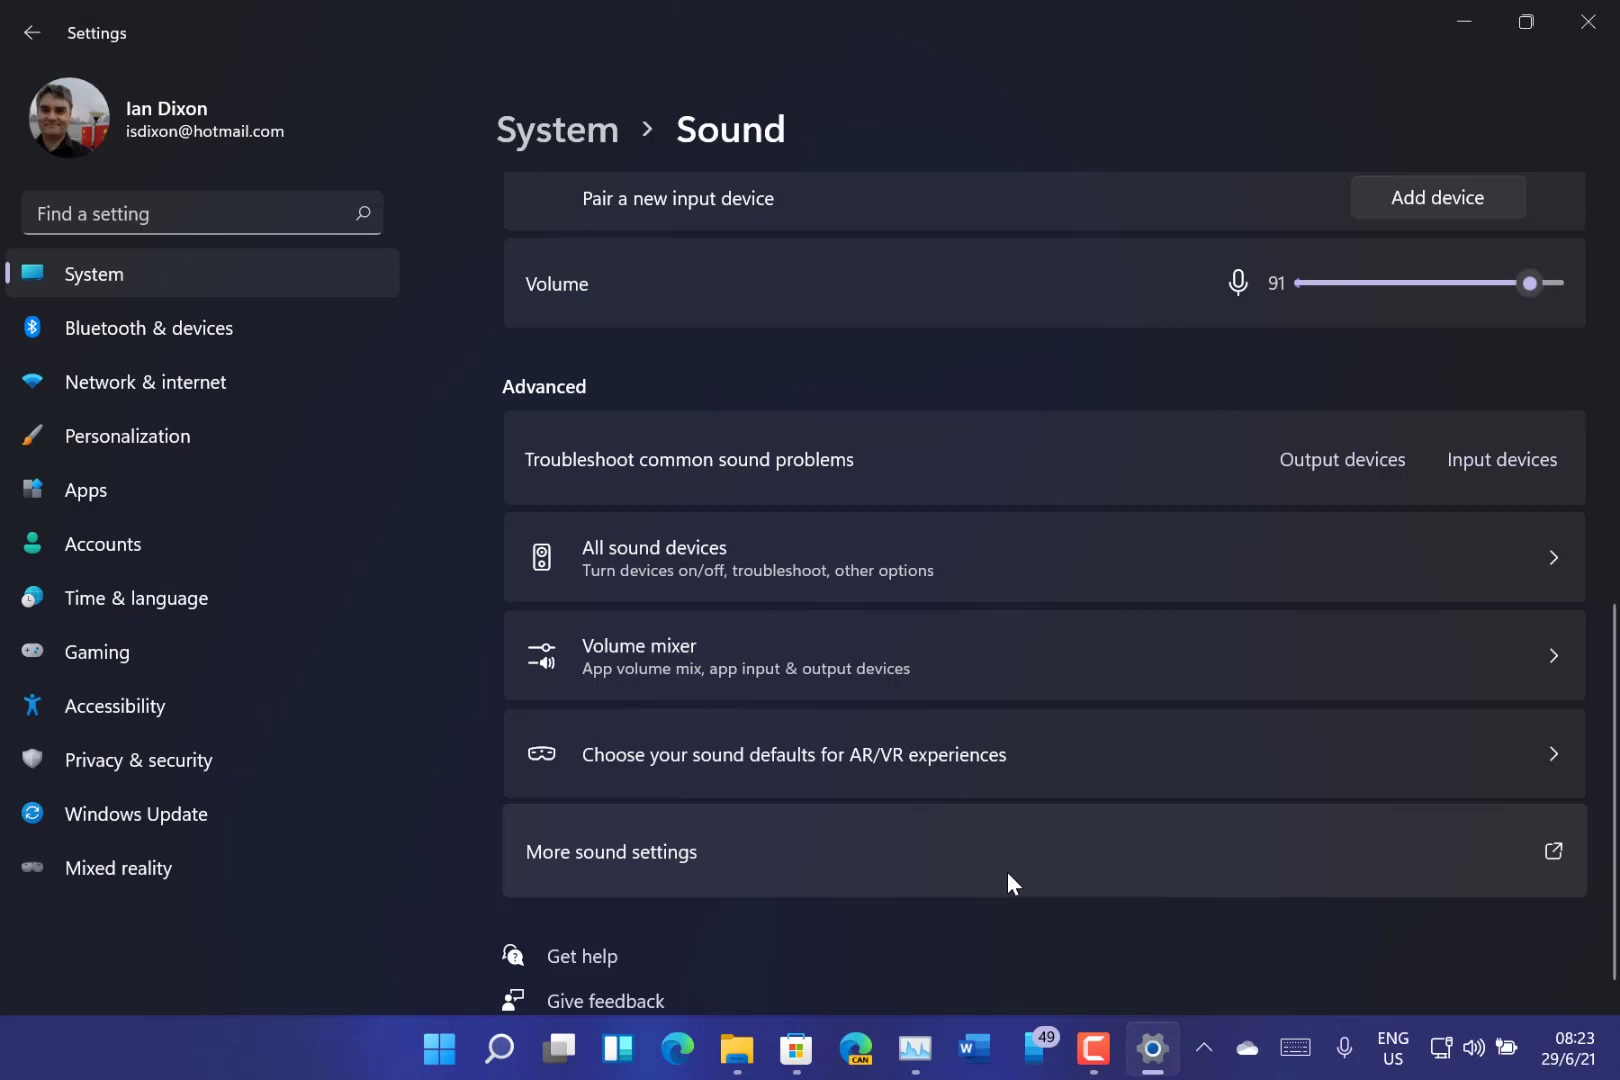
left_click(1007, 871)
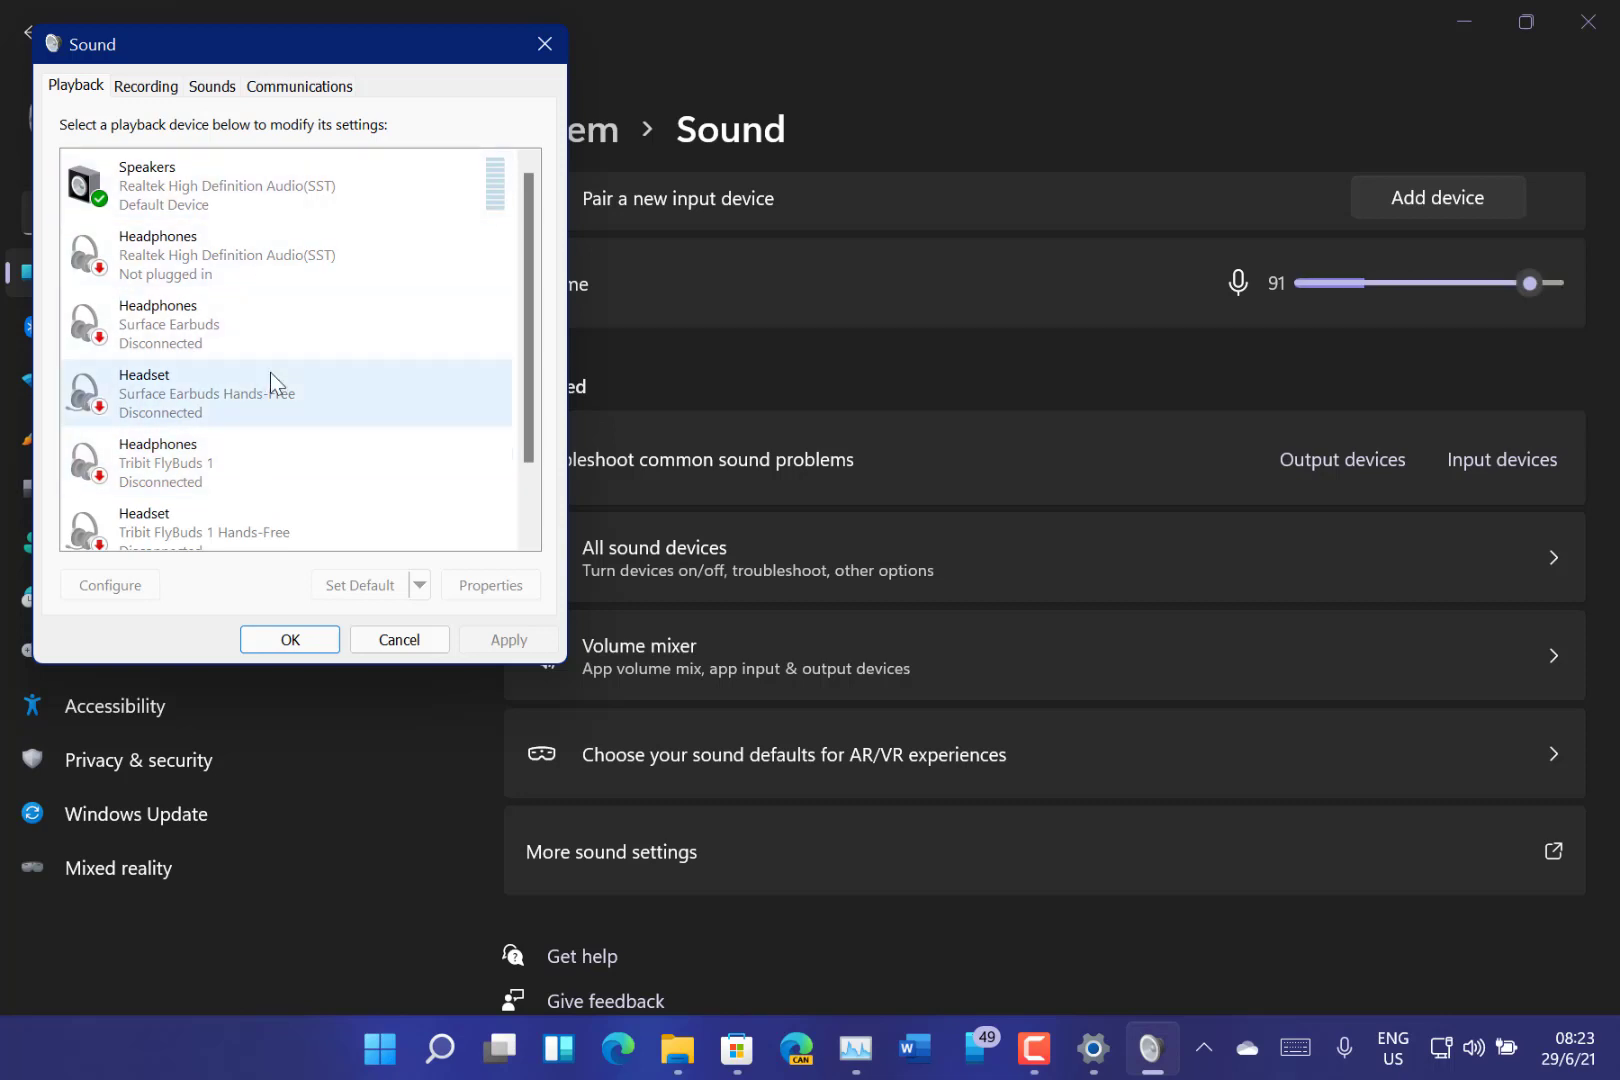
left_click(547, 50)
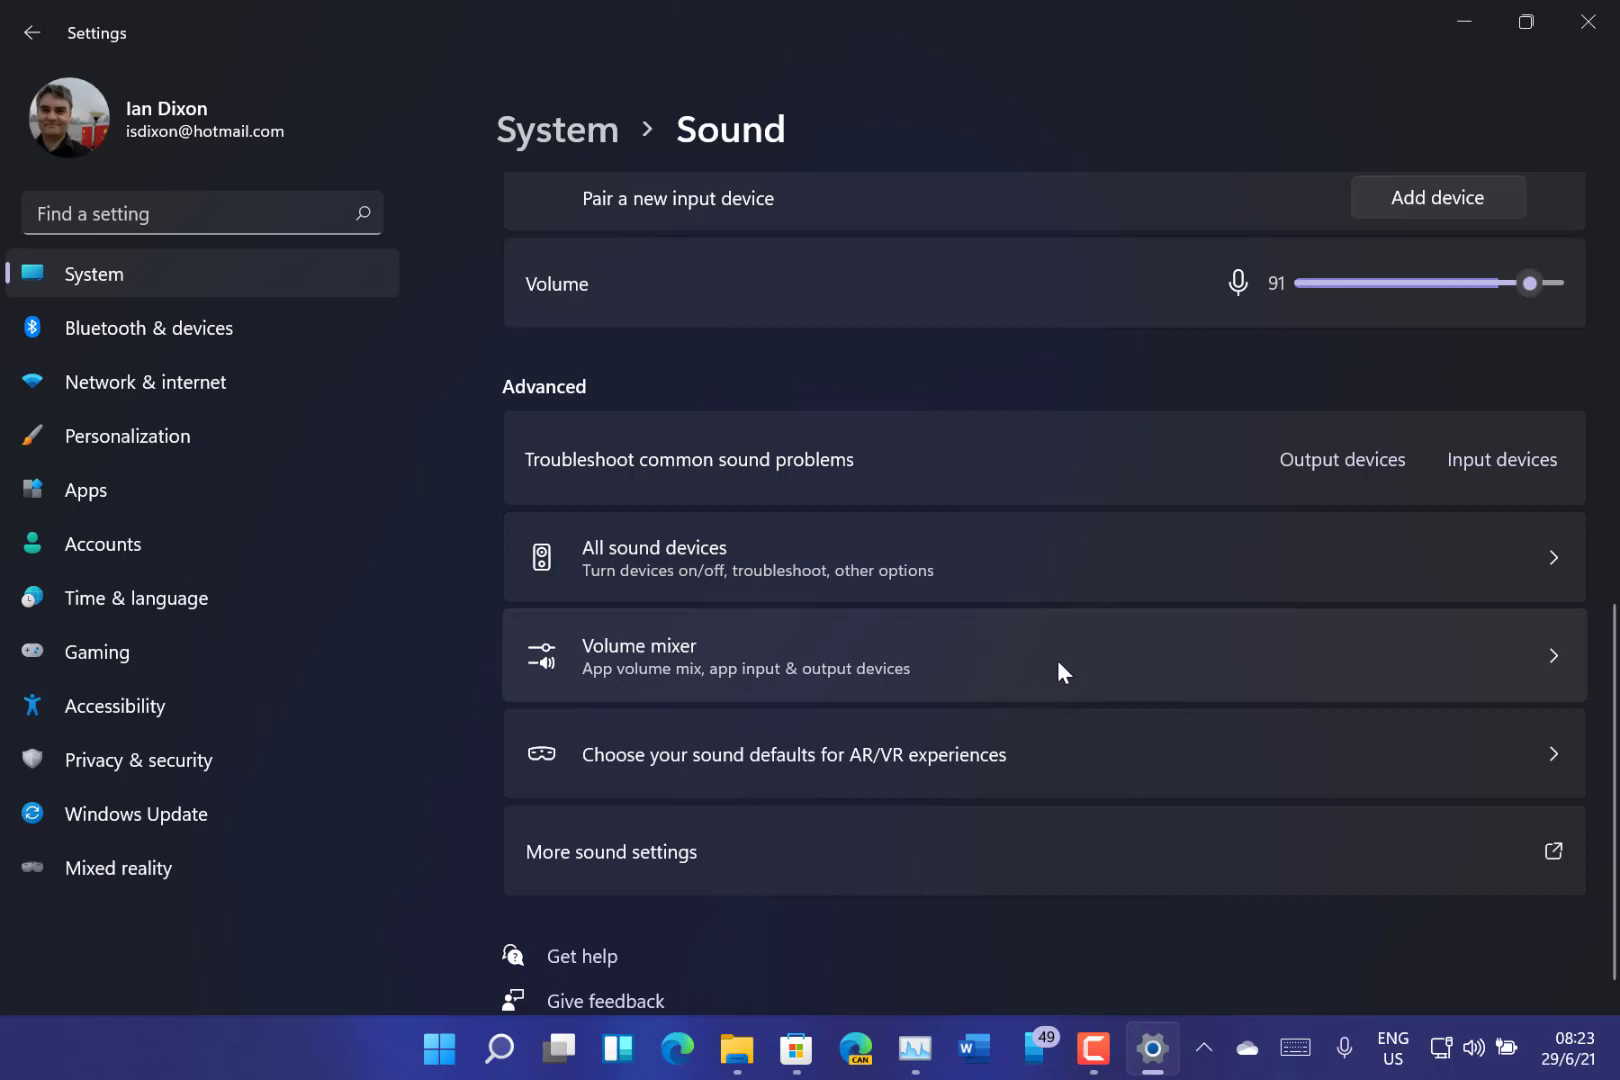
left_click(1060, 850)
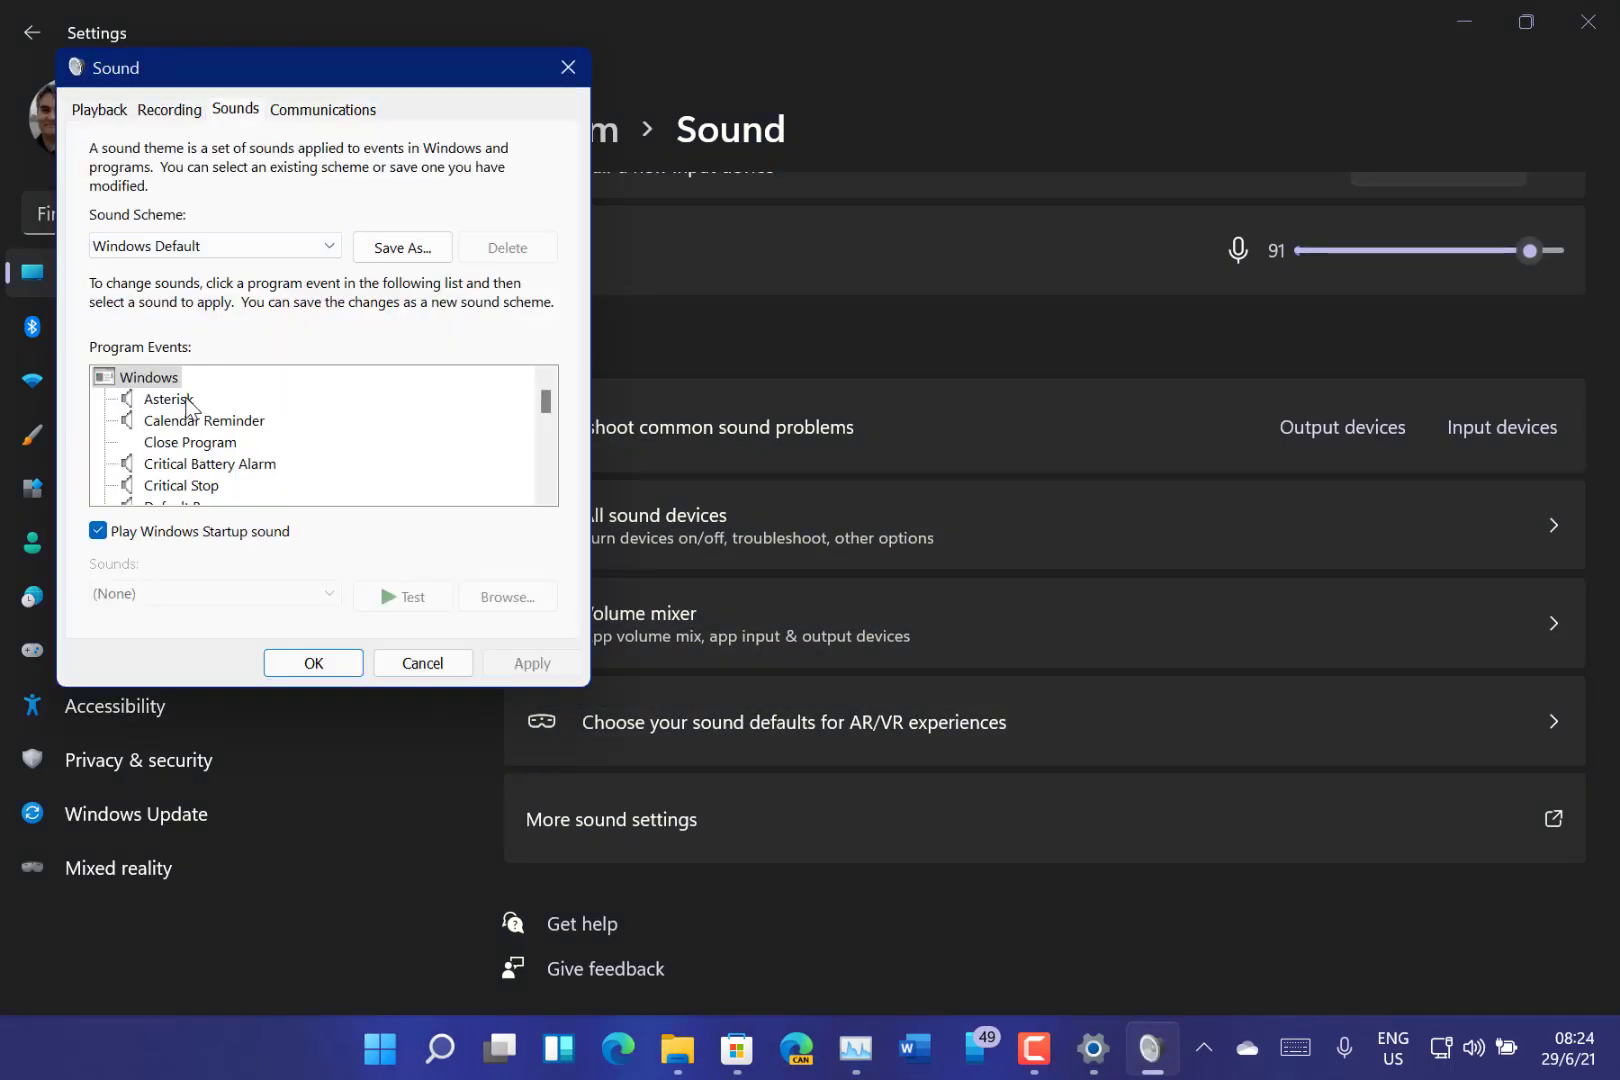
Step: Test the Asterisk, Calendar Reminder and Critical Stop event sounds
left_click(168, 398)
left_click(412, 598)
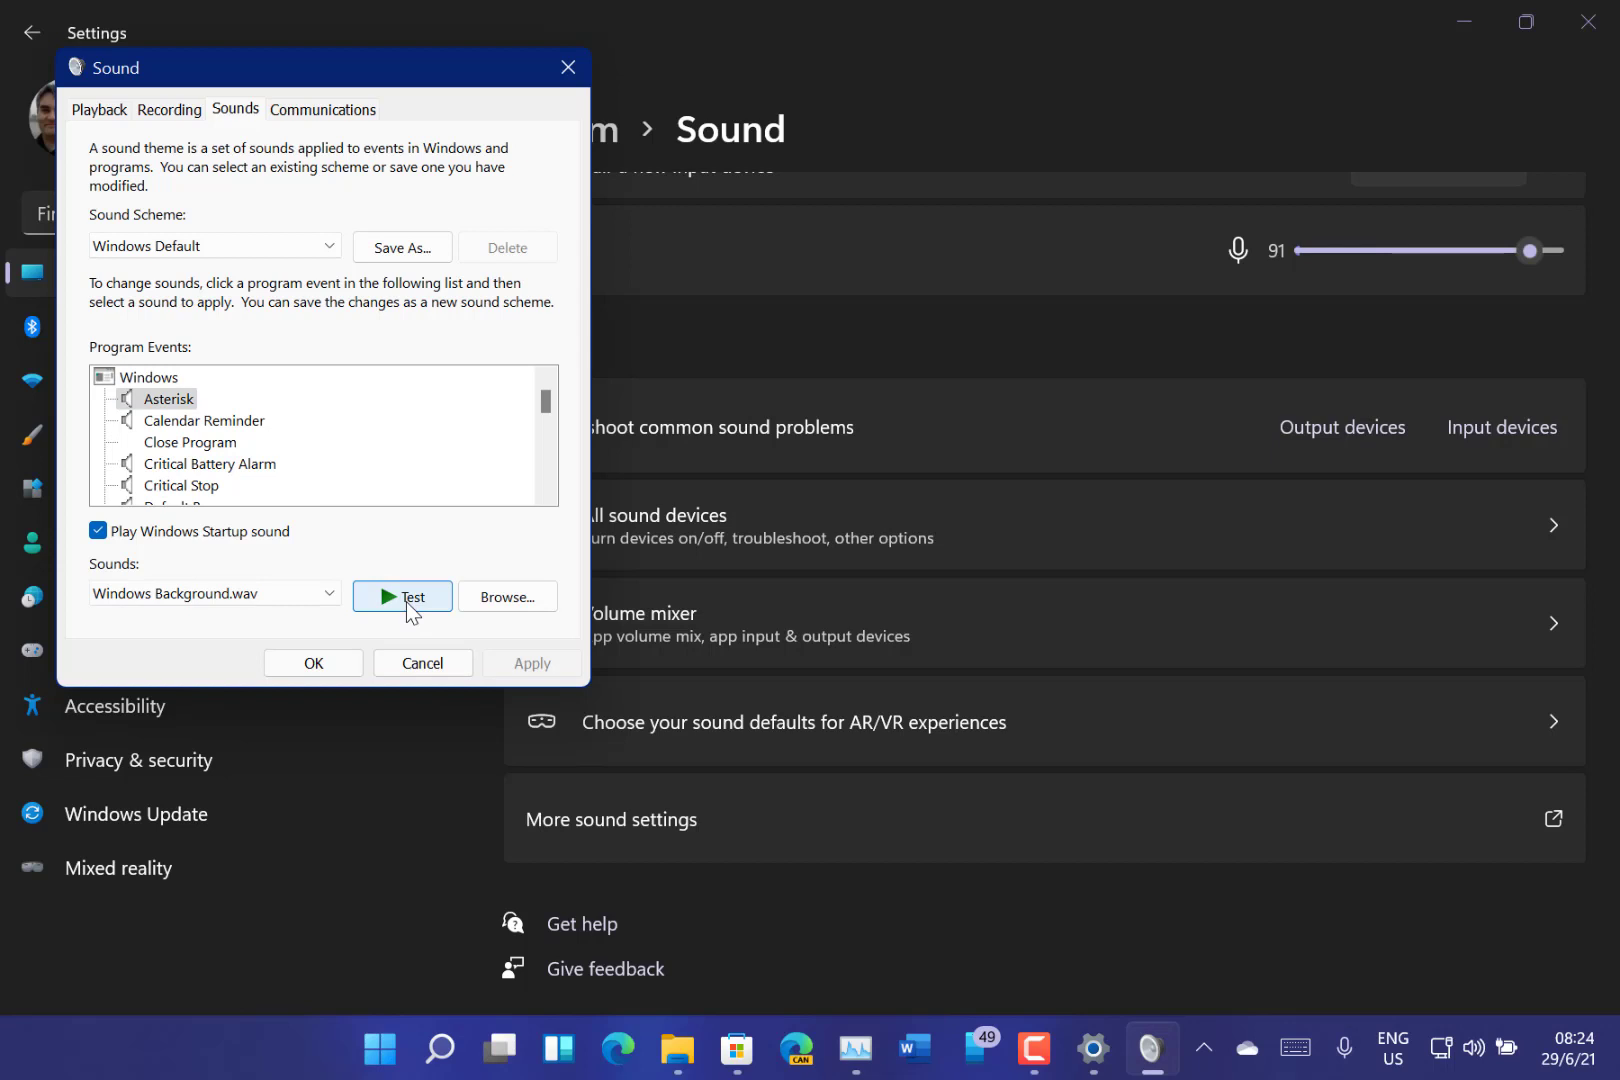
left_click(216, 424)
left_click(404, 600)
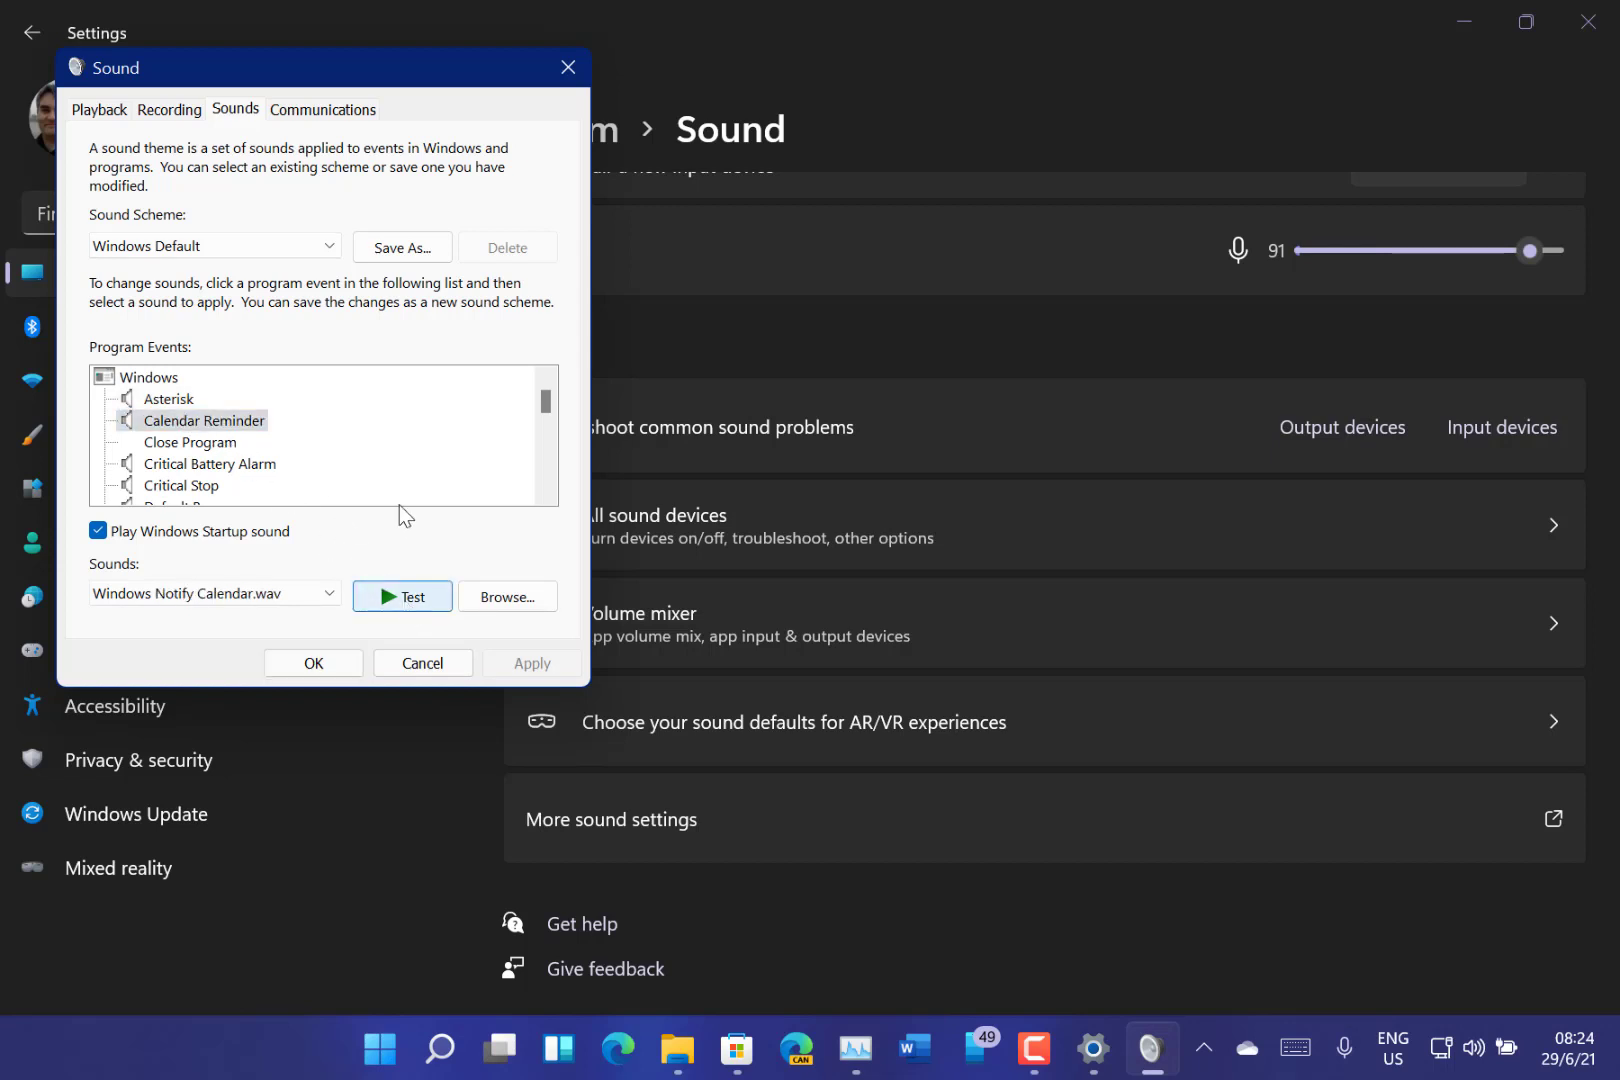
left_click(190, 485)
left_click(425, 603)
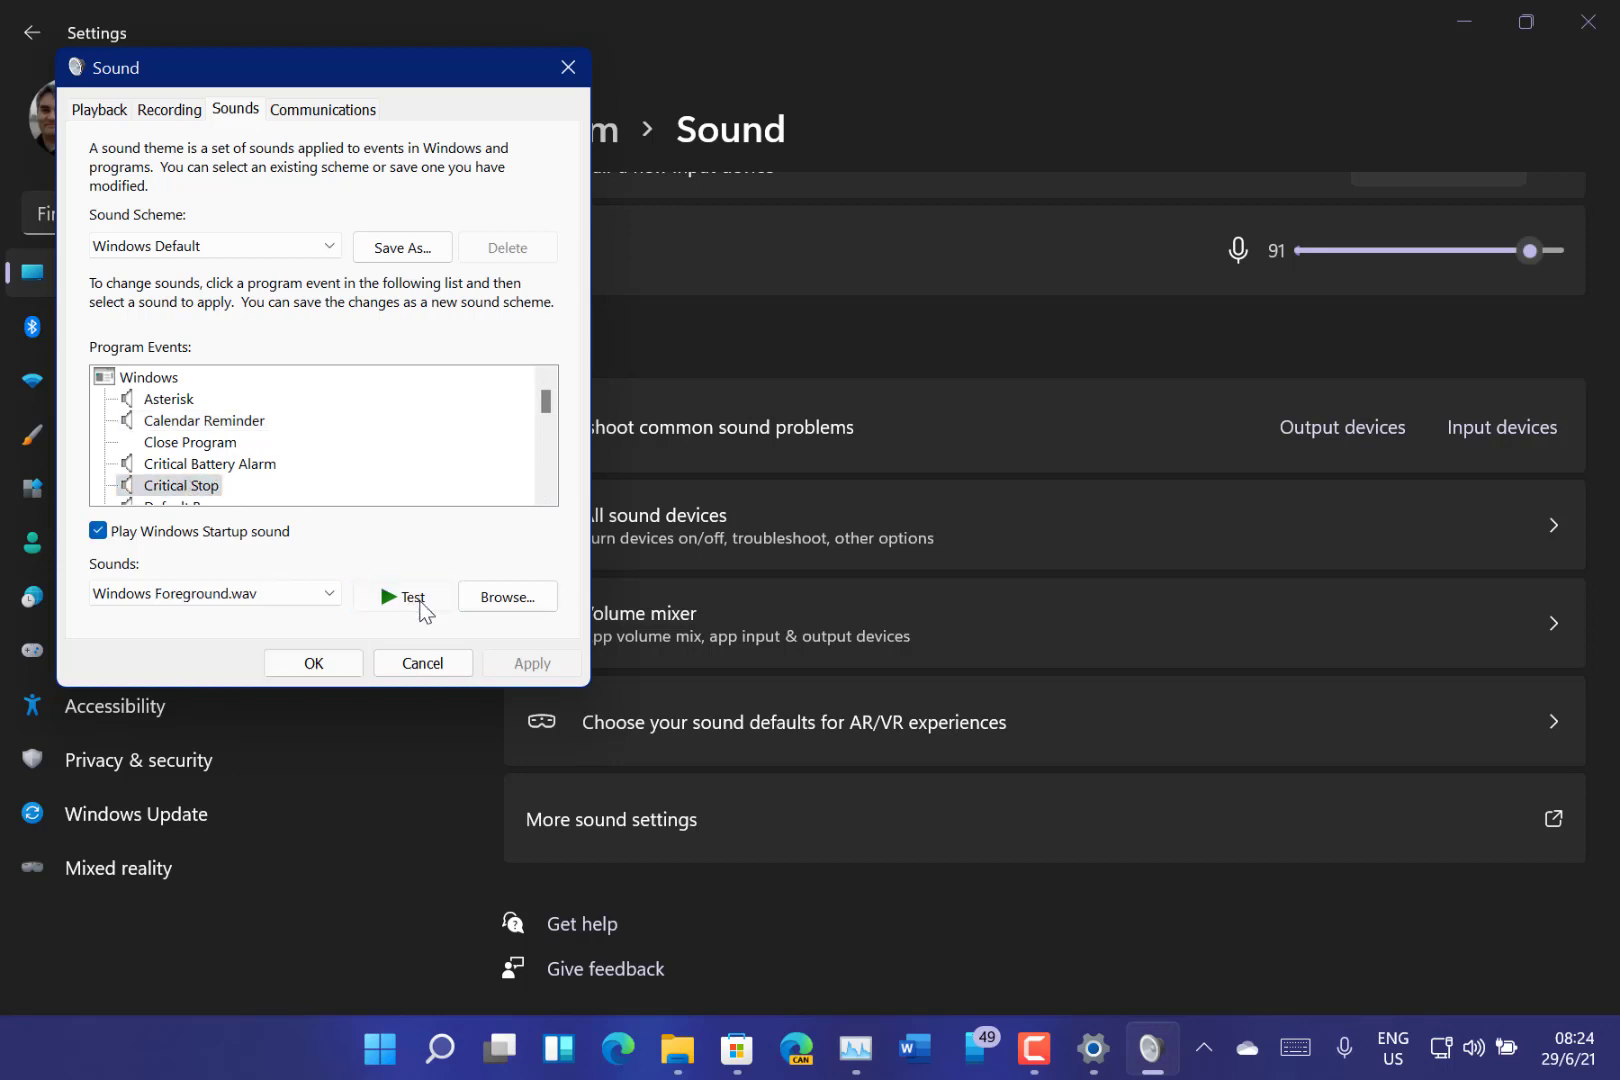
Step: Preview the Exclamation and System Notification sounds, then cancel the Sound dialog unchanged
scroll(551, 400, "down", 3)
left_click(180, 442)
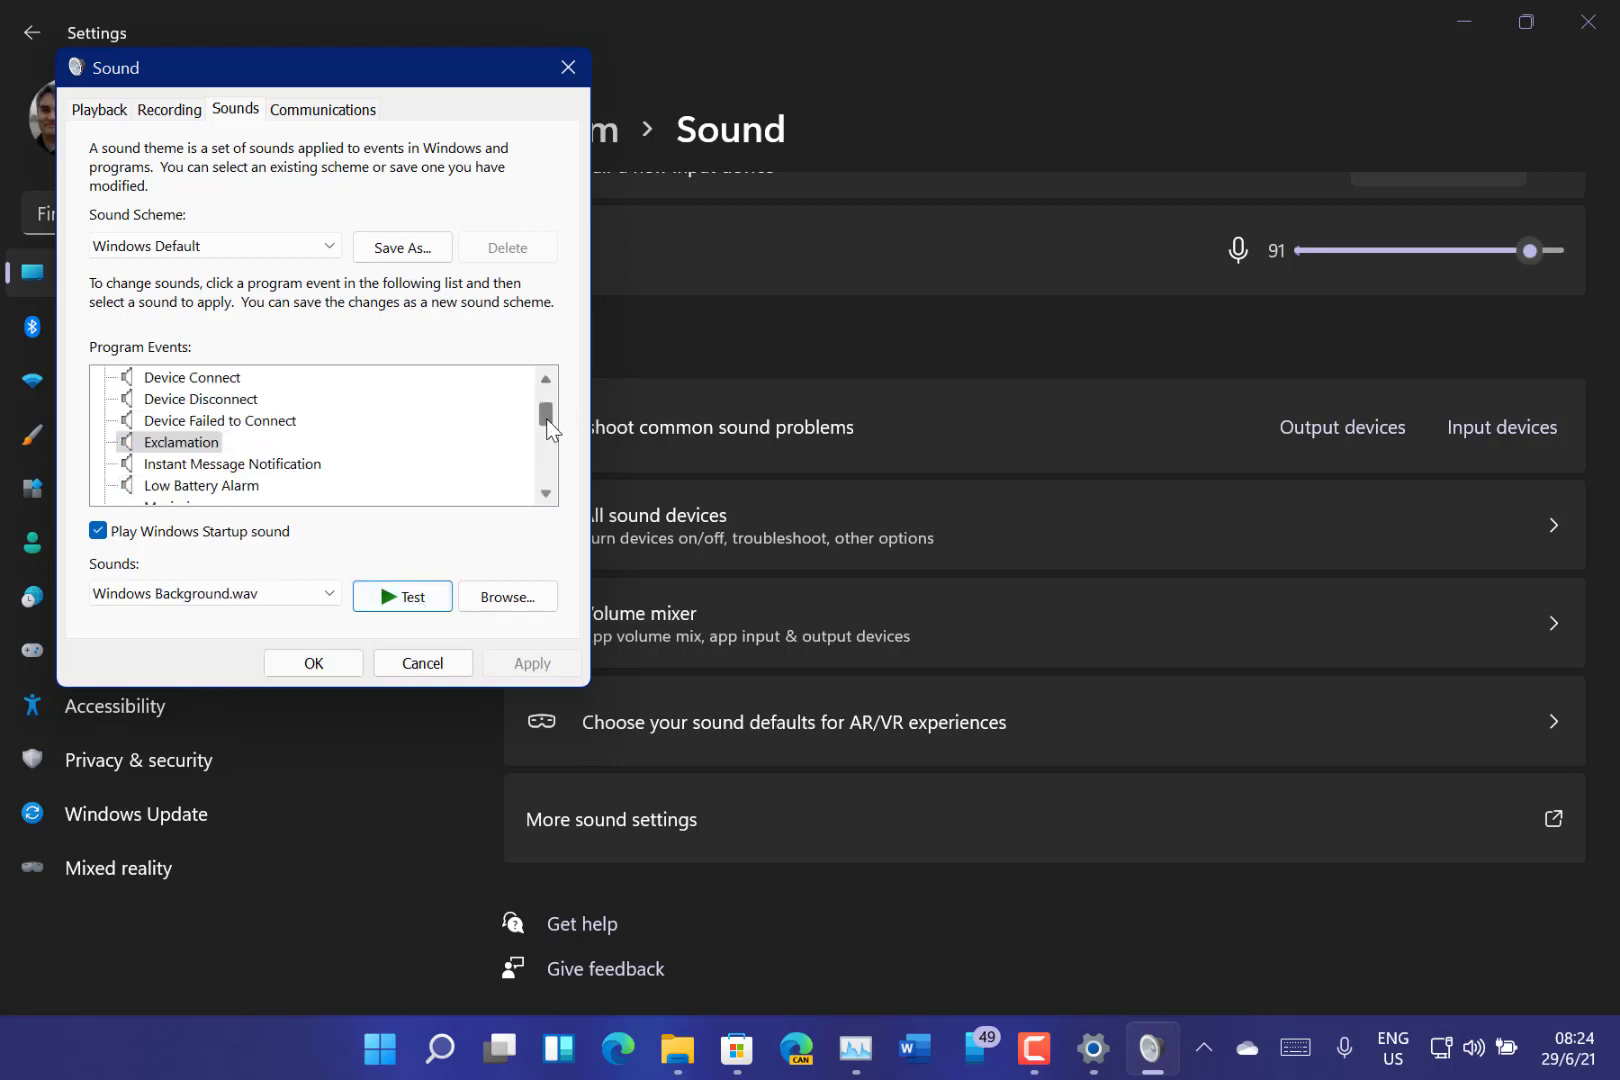
scroll(548, 440, "down", 4)
left_click_drag(548, 445, 548, 457)
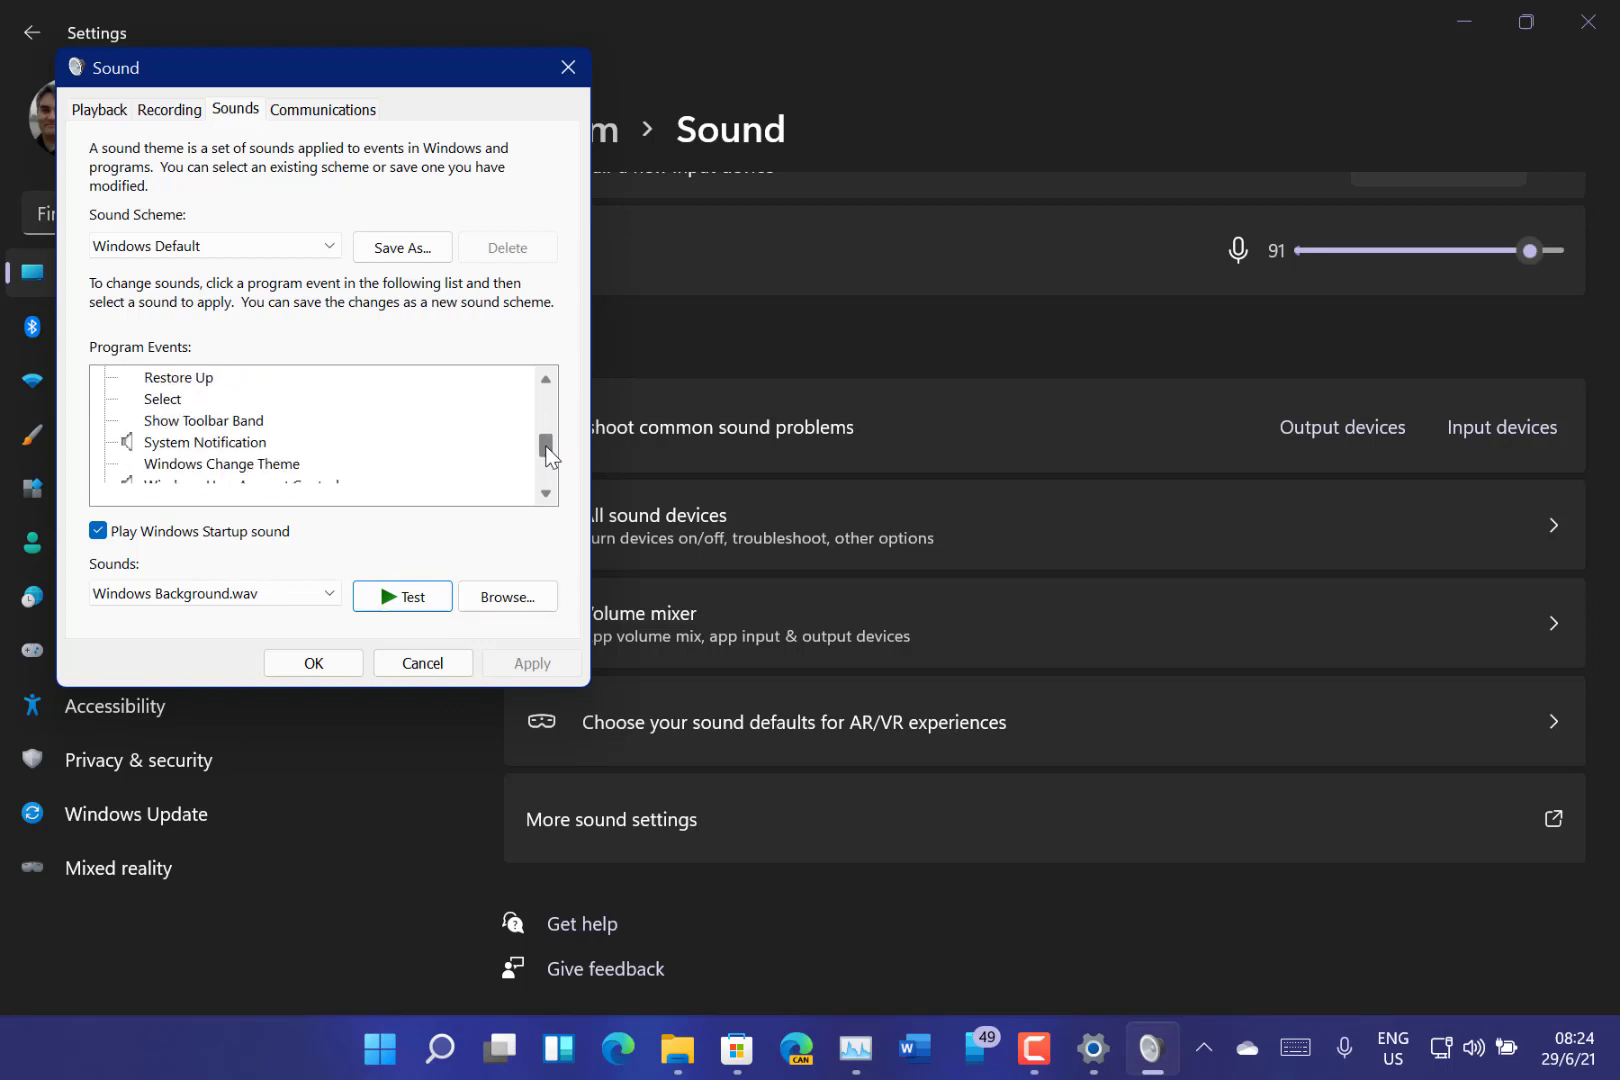
left_click(228, 445)
left_click(392, 599)
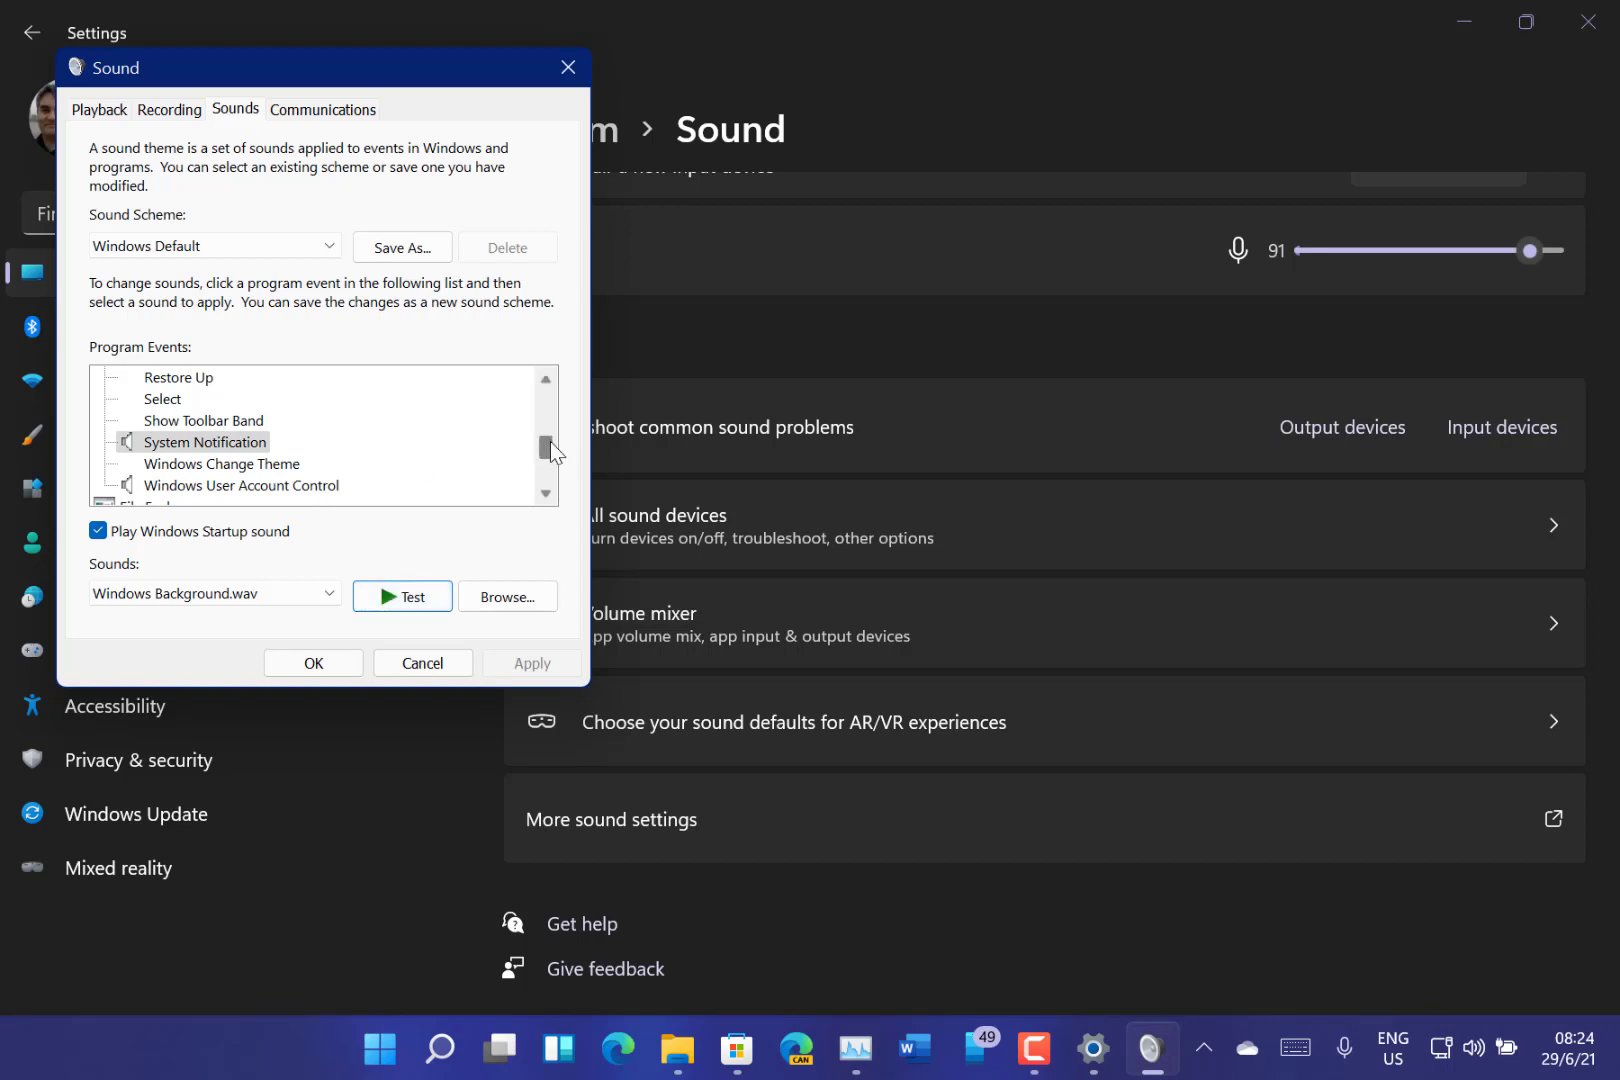
left_click_drag(551, 443, 531, 280)
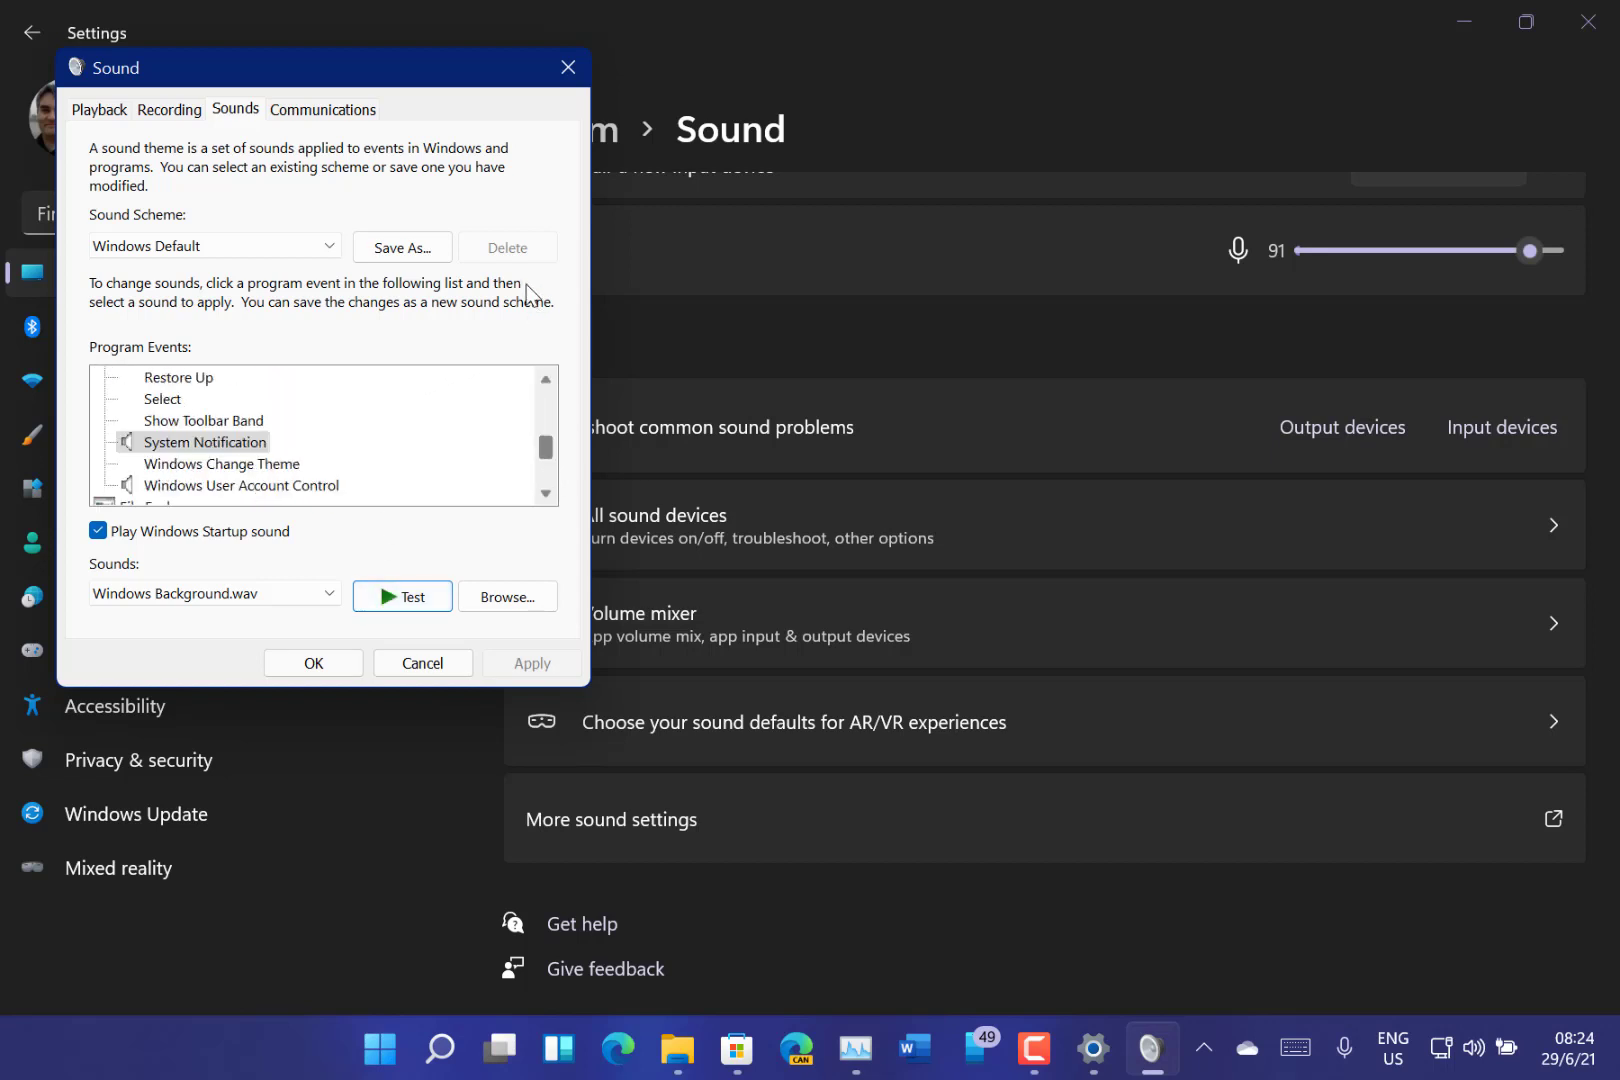
left_click(418, 663)
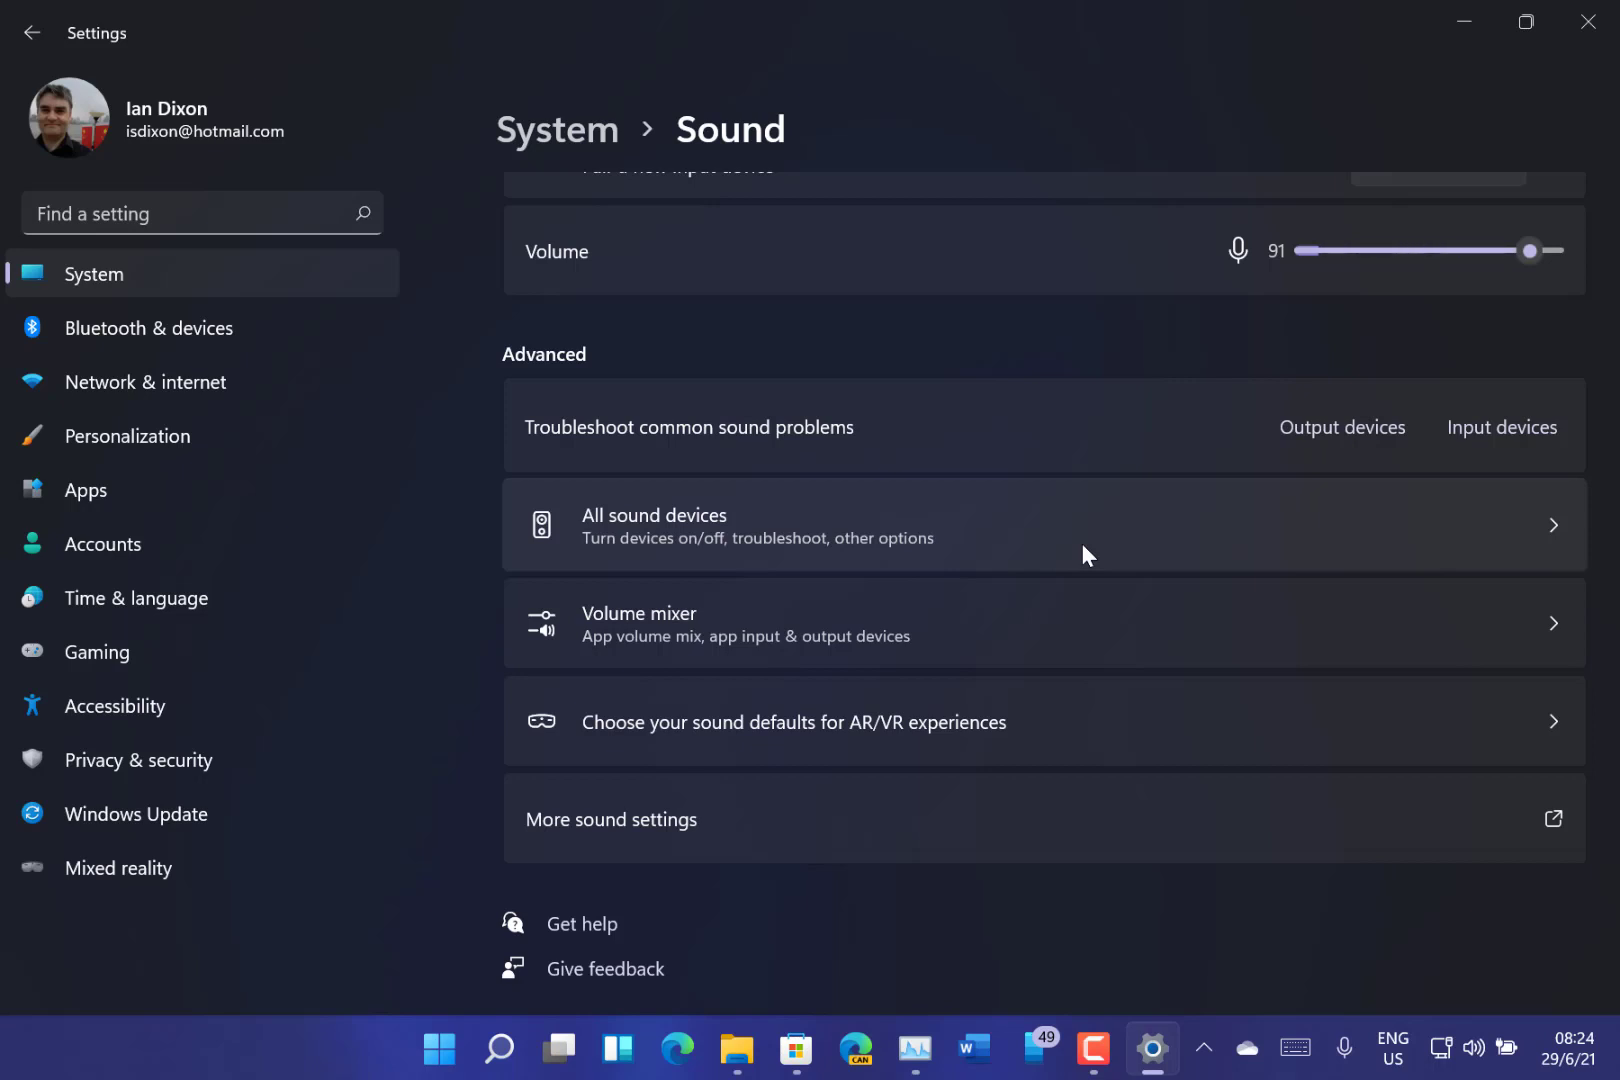
Step: Minimise Settings and open the widgets board with weather, stocks, Photos and top stories over the desktop
key("super+w")
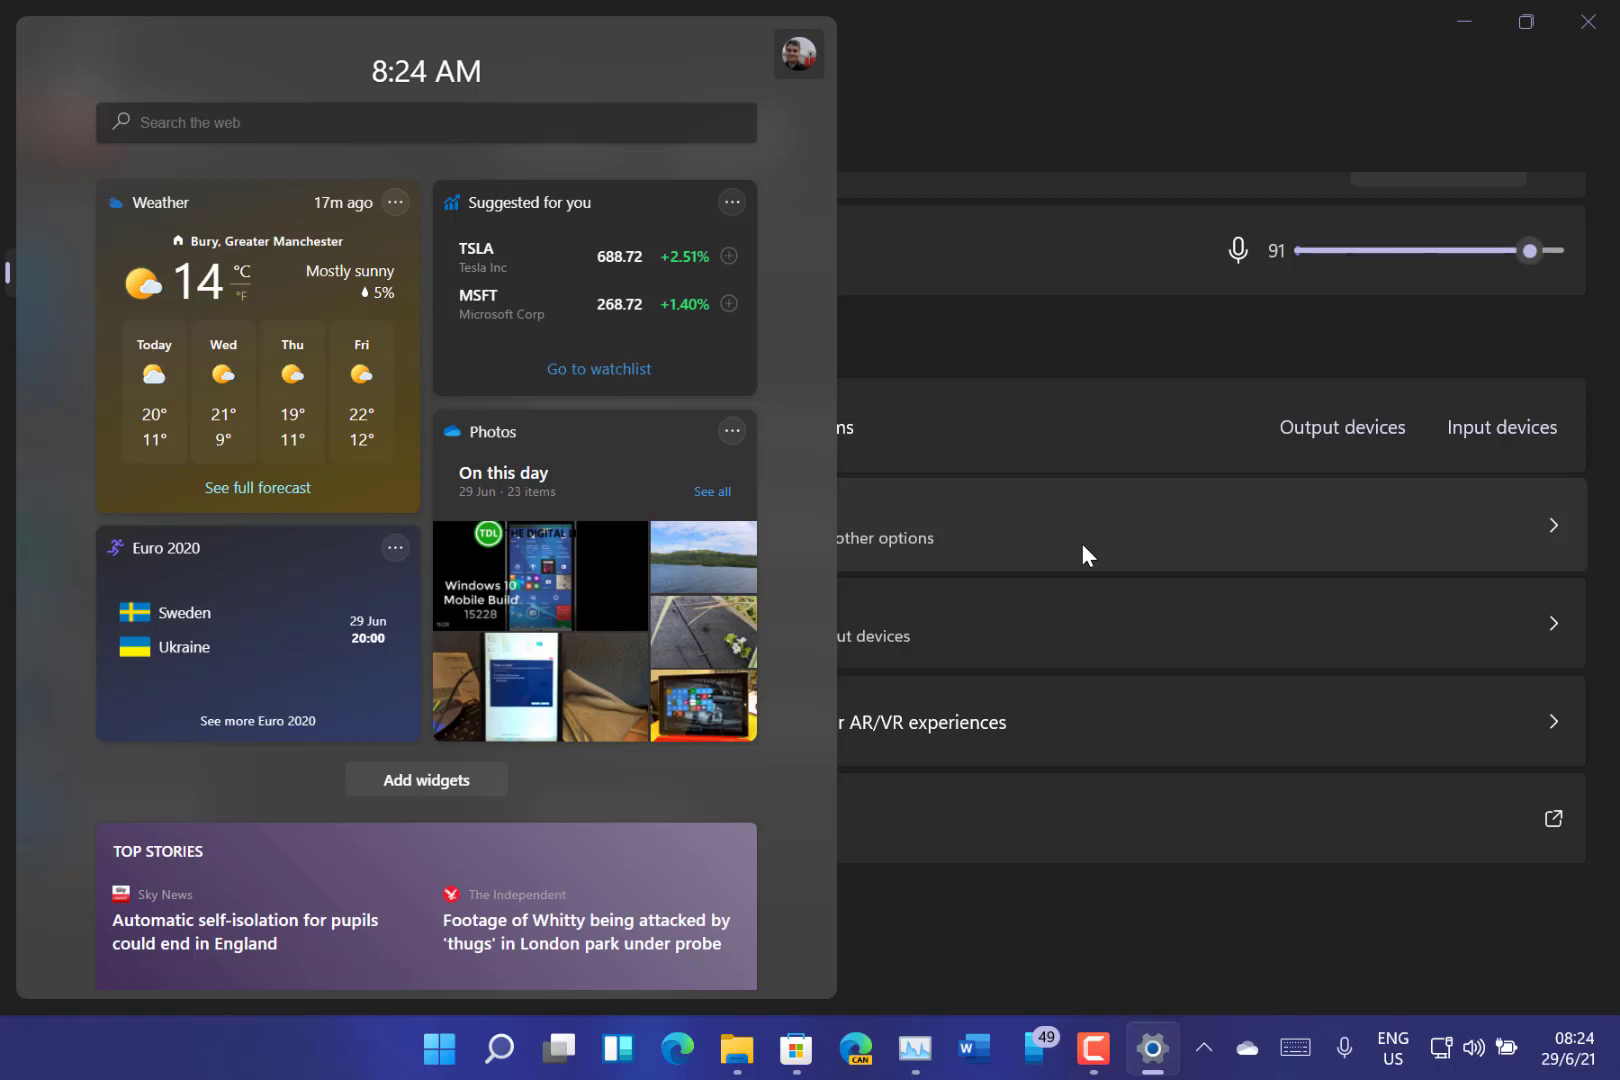
left_click(1465, 18)
left_click(1465, 18)
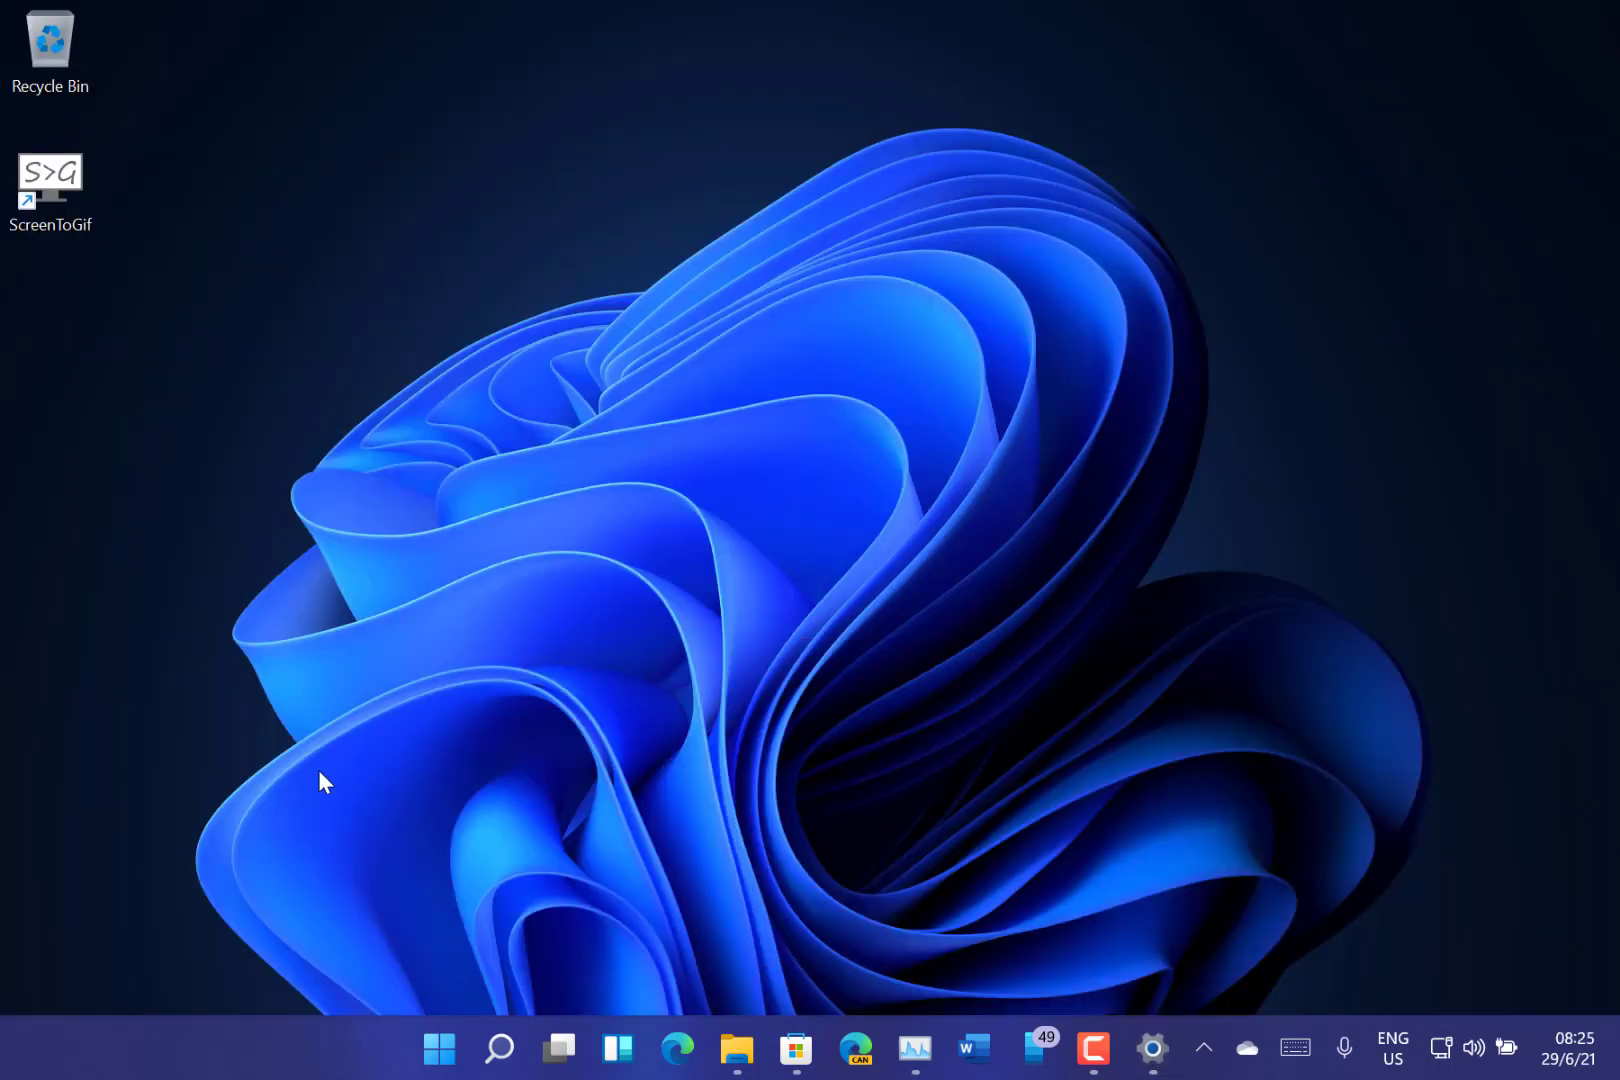
key("super+w")
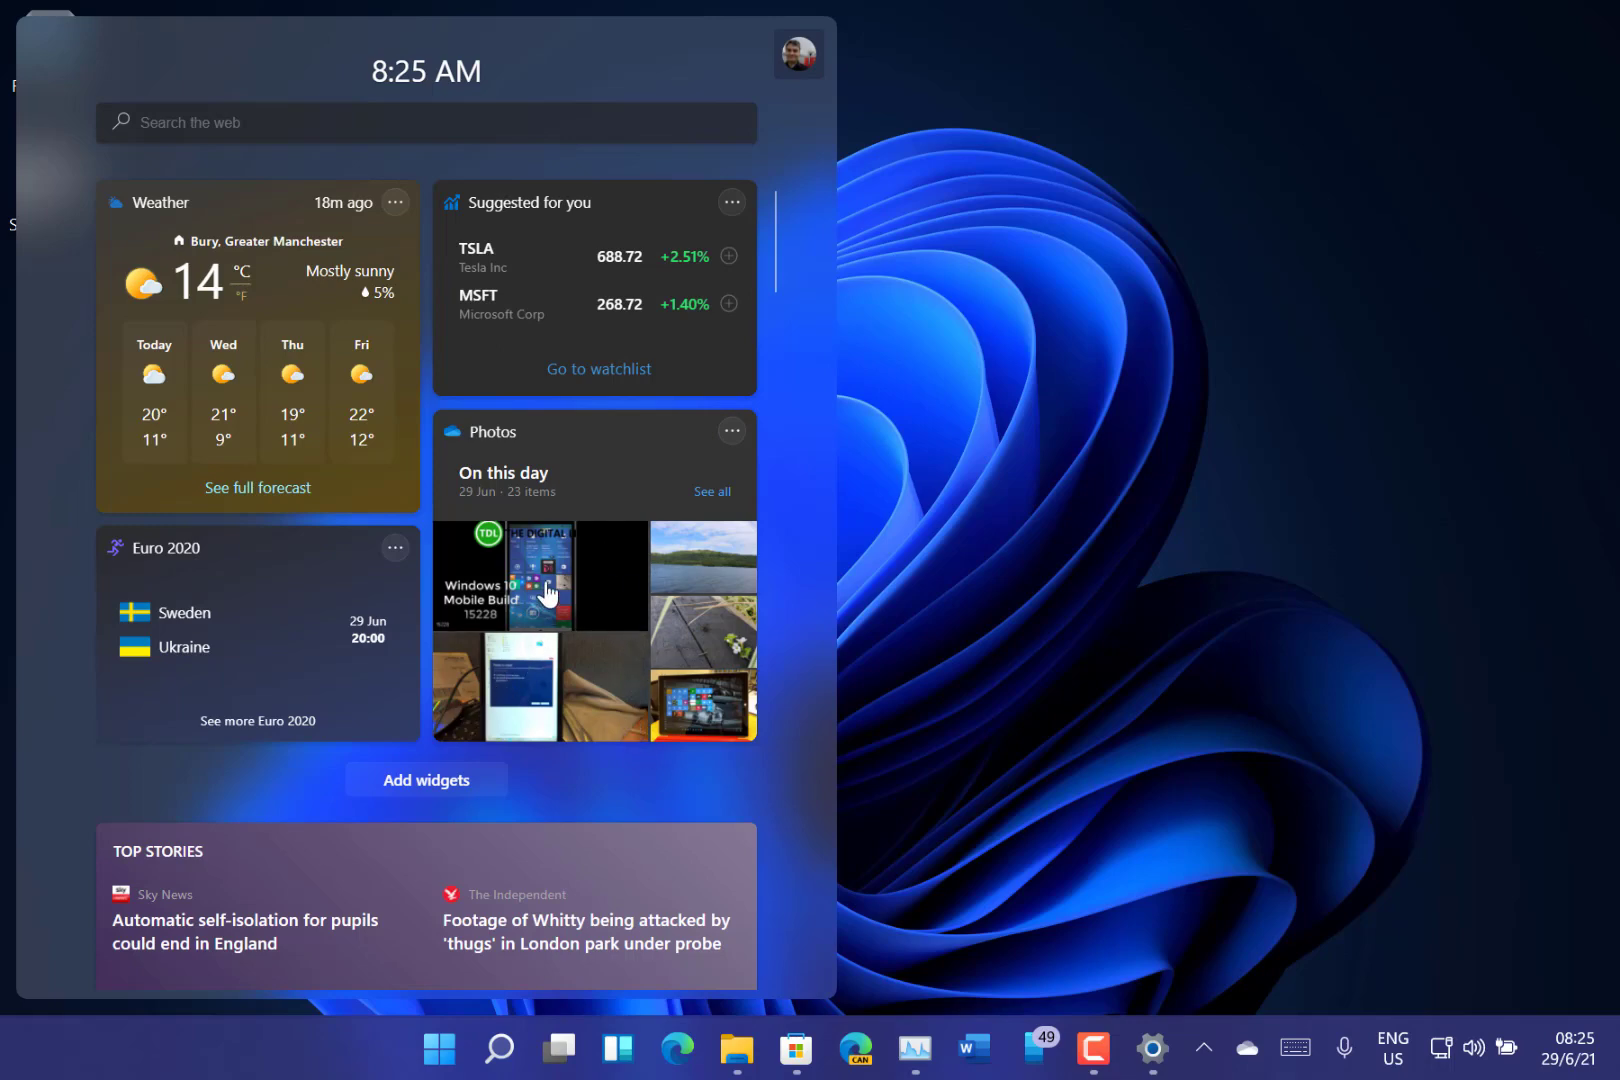
scroll(546, 592, "down", 1)
scroll(546, 592, "up", 1)
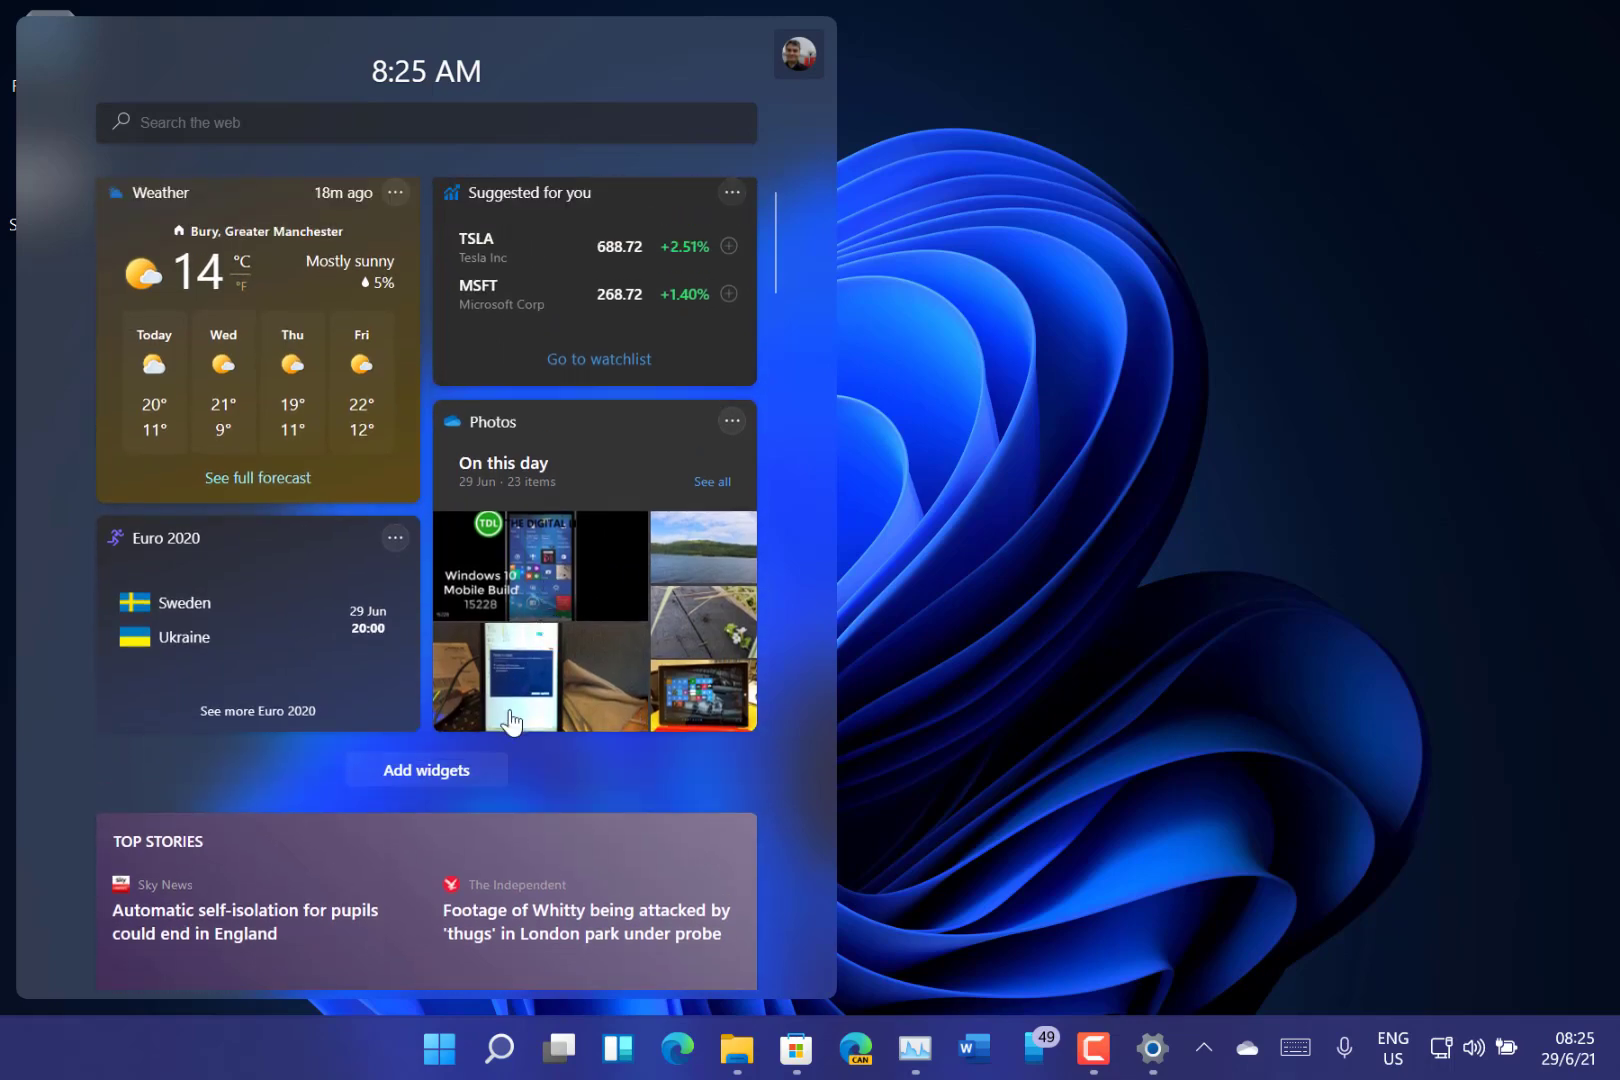
Step: Add the Traffic and Calendar widgets, then close widget settings and the widgets board
left_click(463, 772)
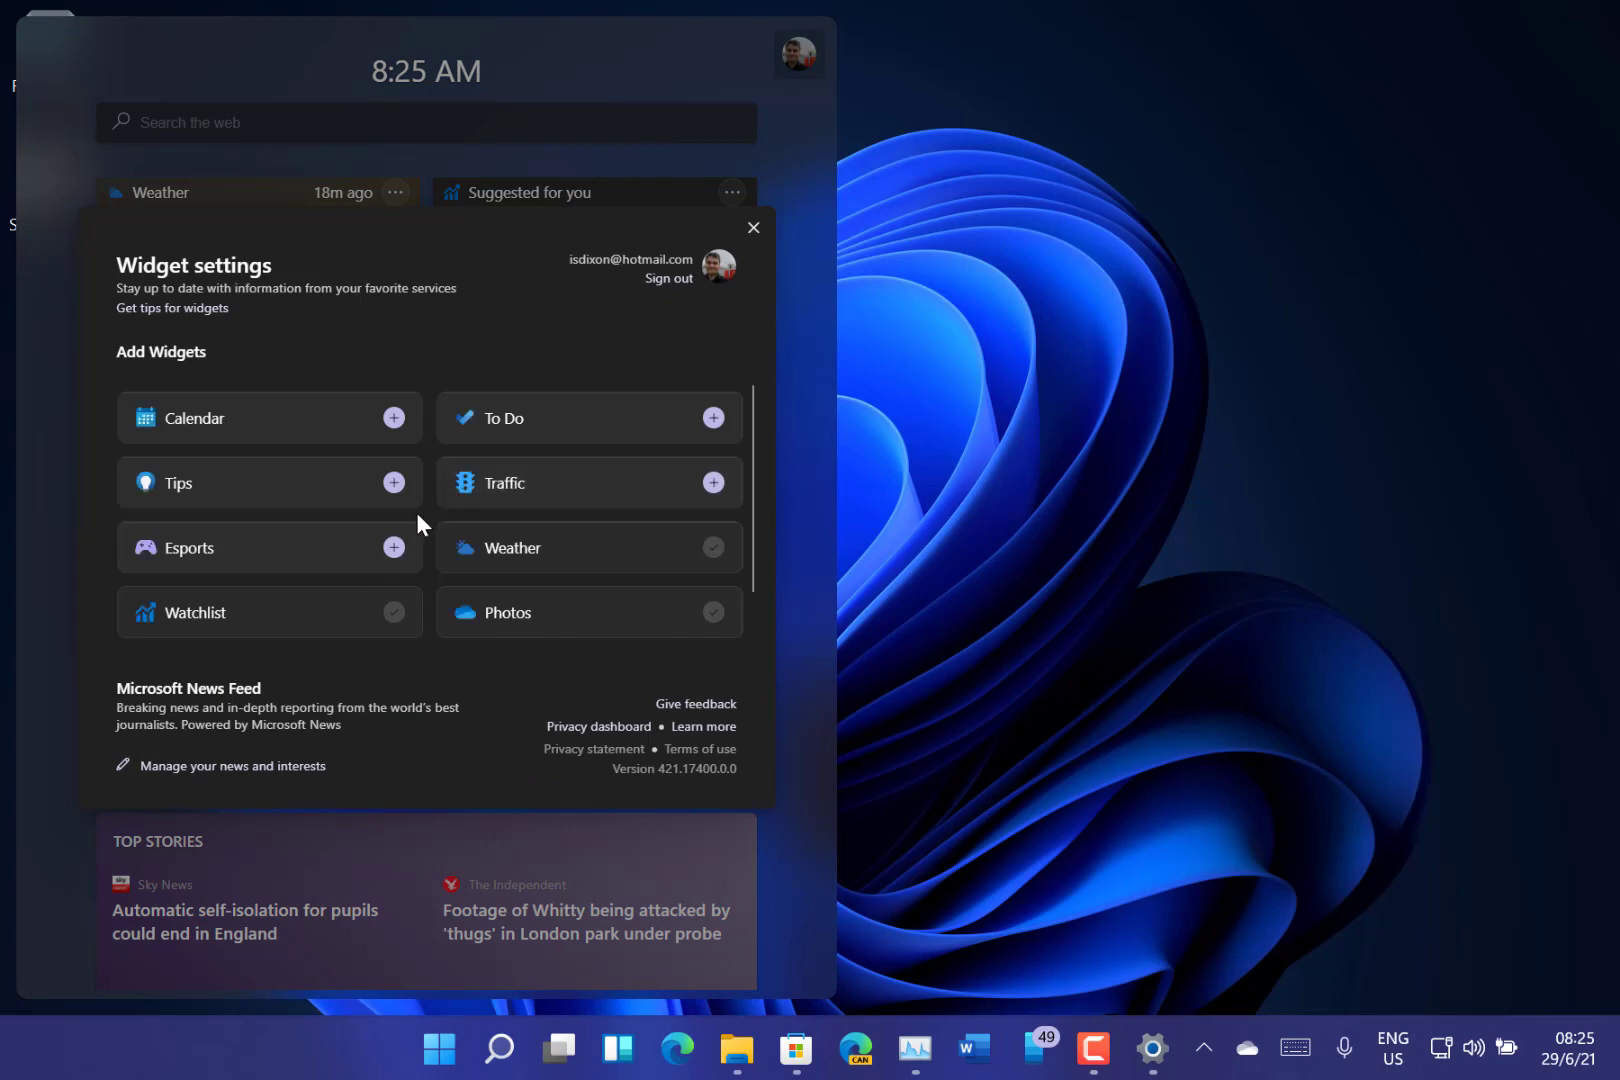
left_click(714, 483)
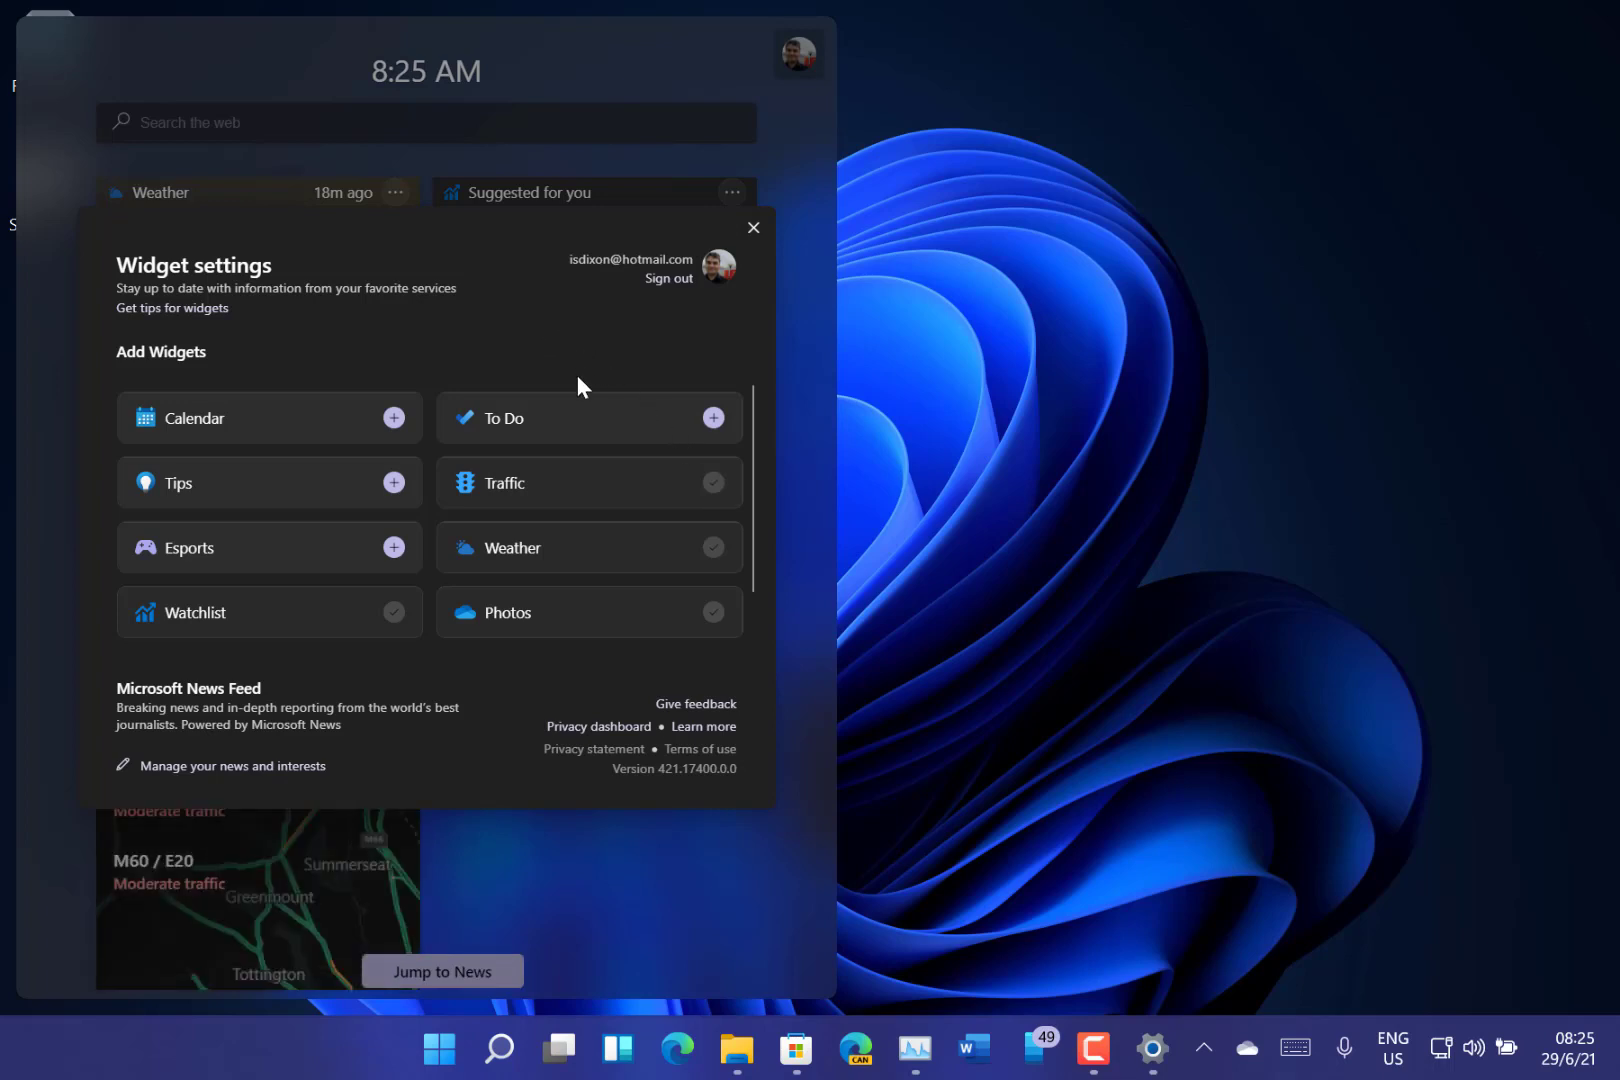
left_click(396, 420)
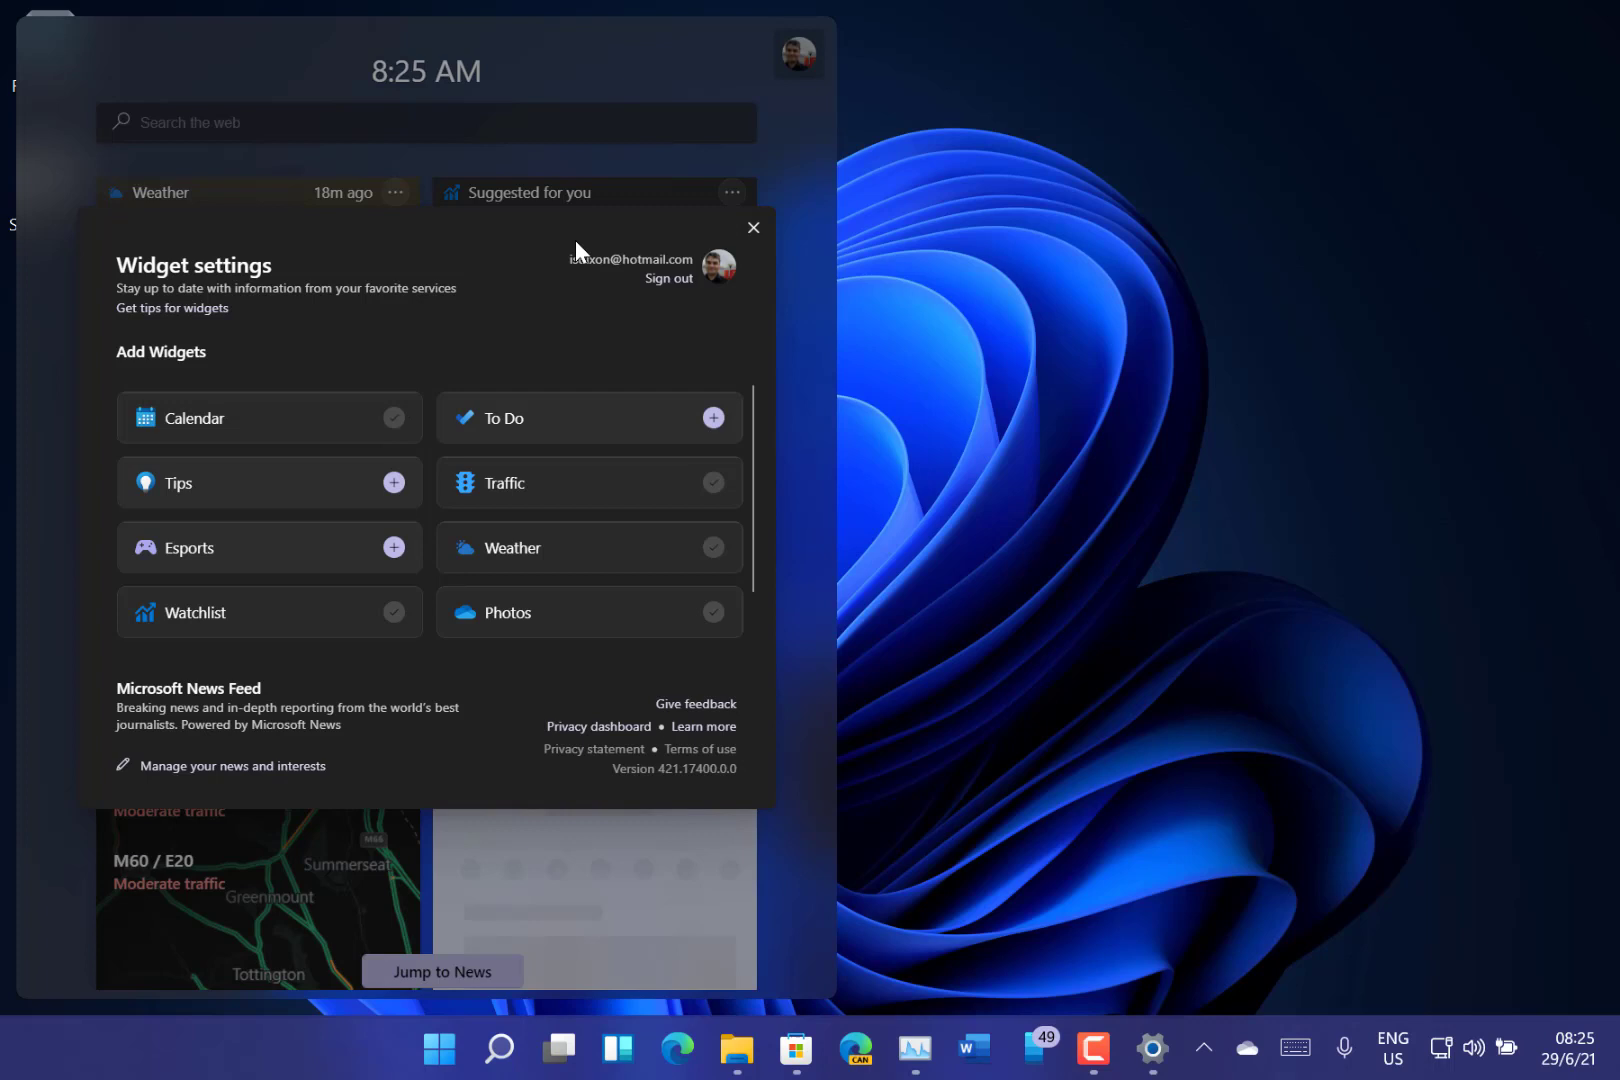
key("Escape")
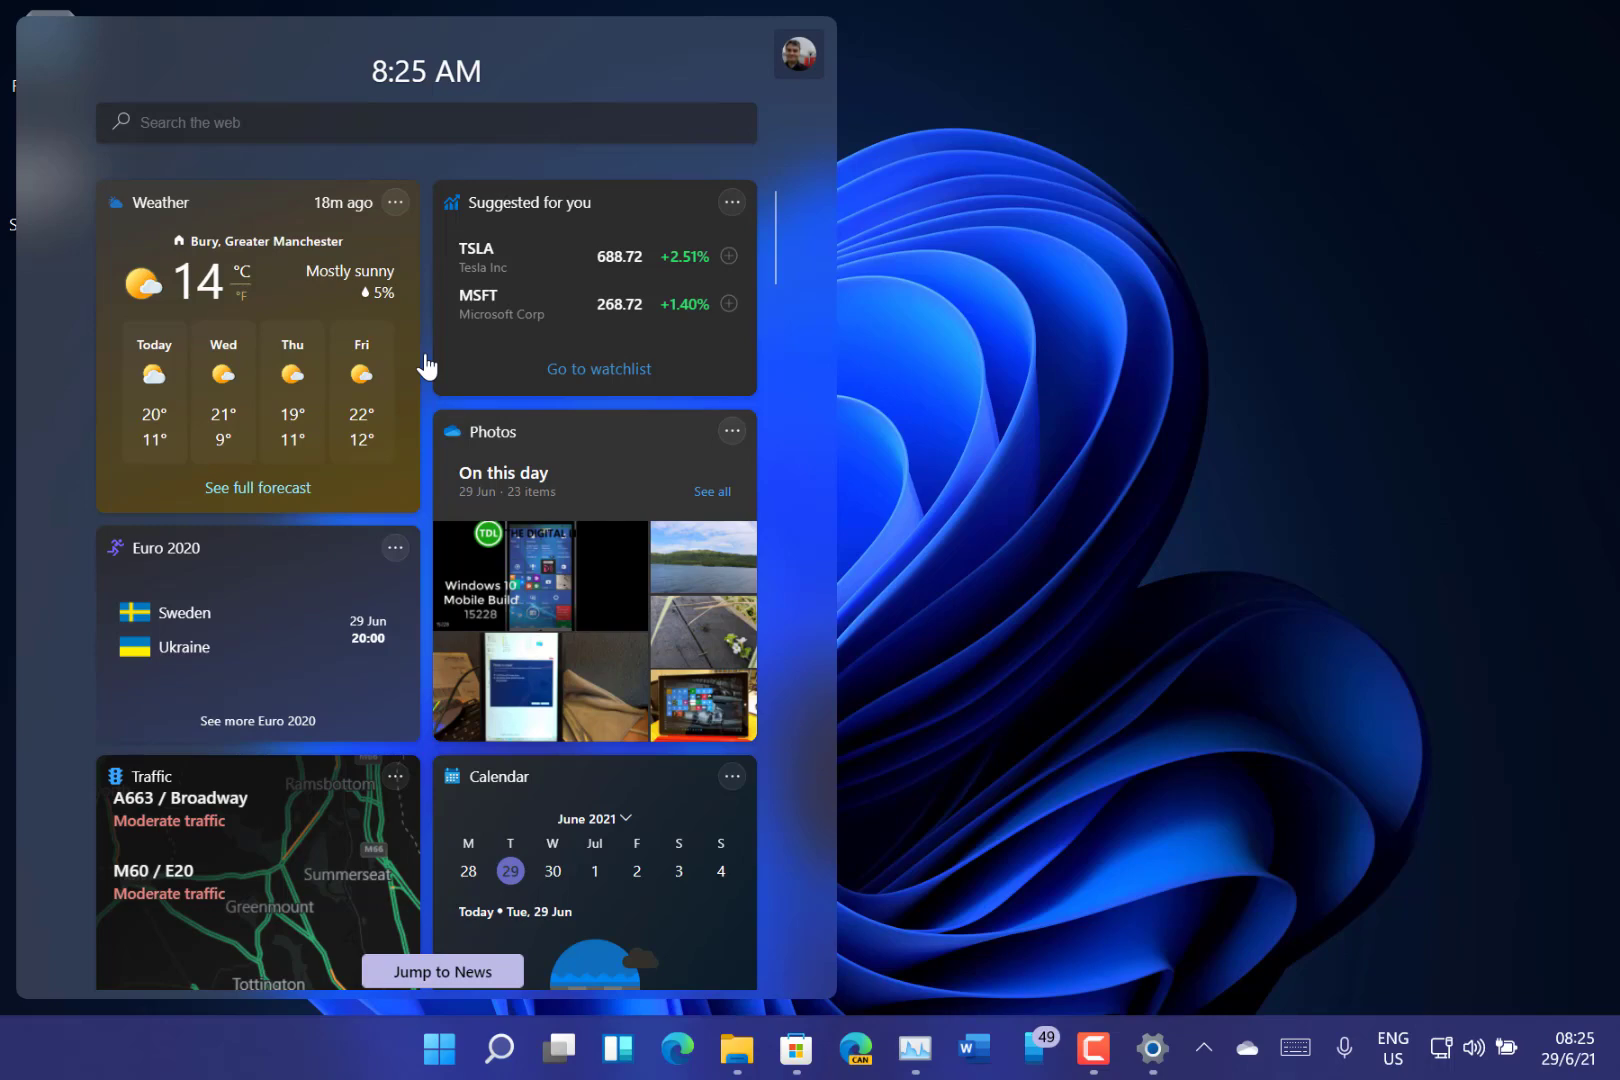
left_click(1091, 408)
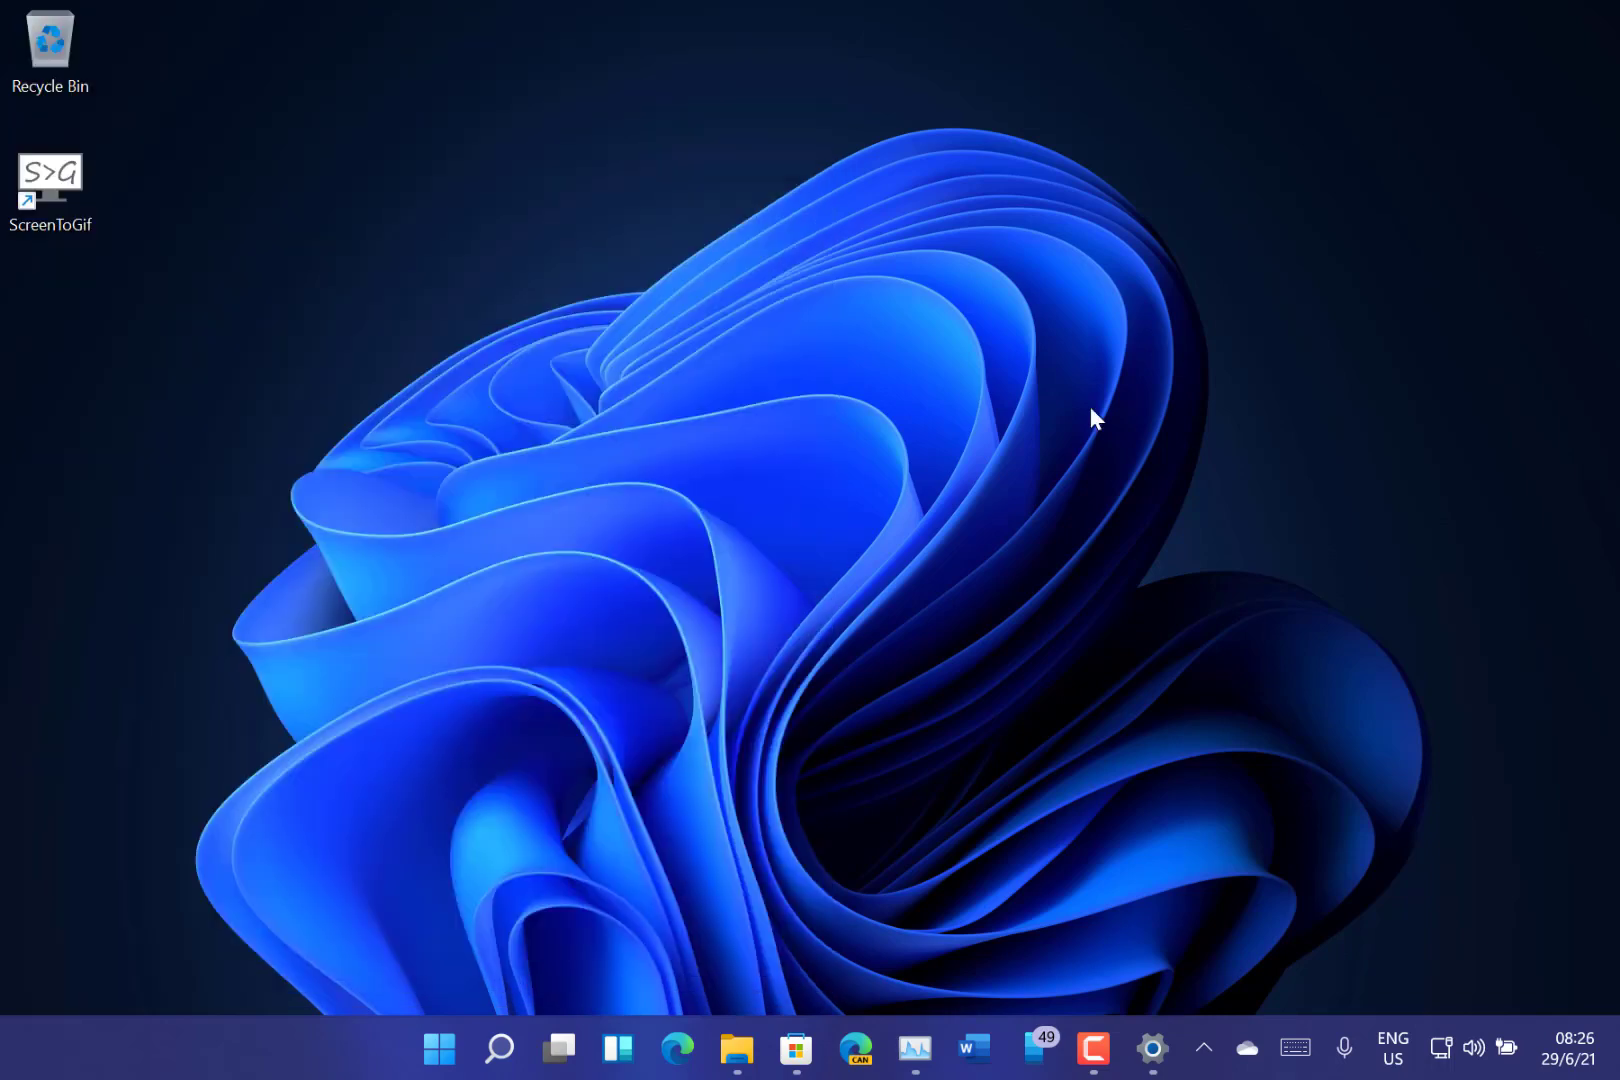
key("super+w")
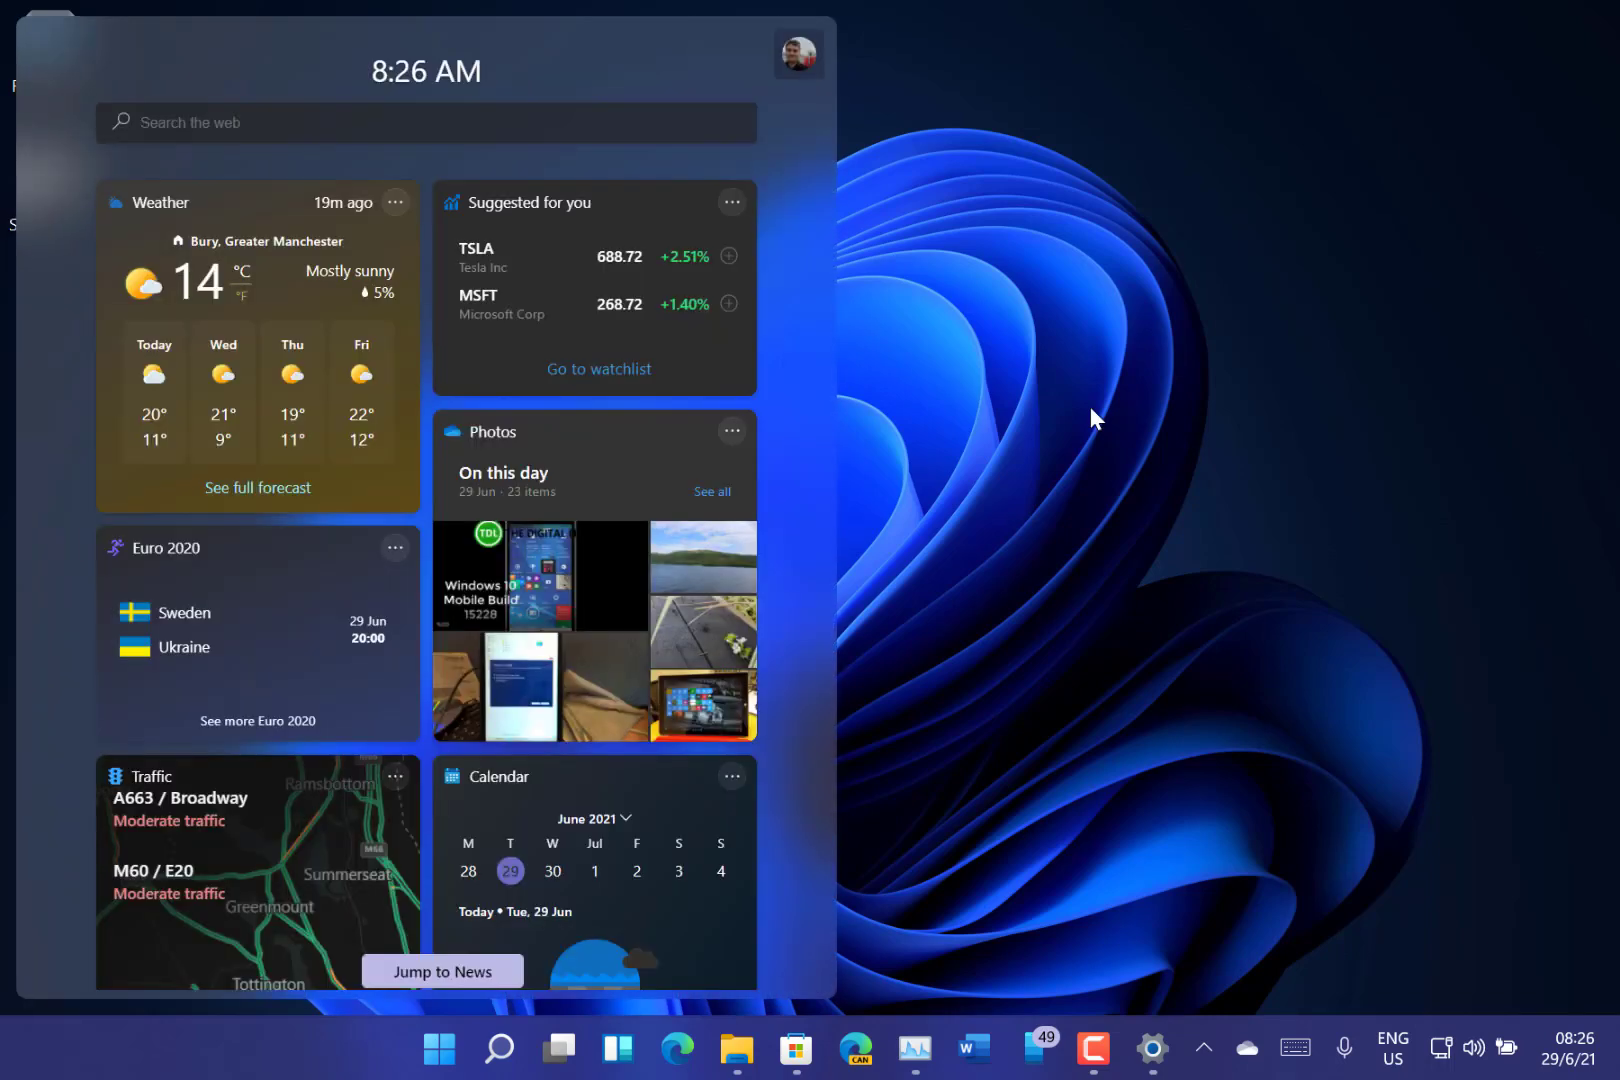
scroll(490, 402, "down", 8)
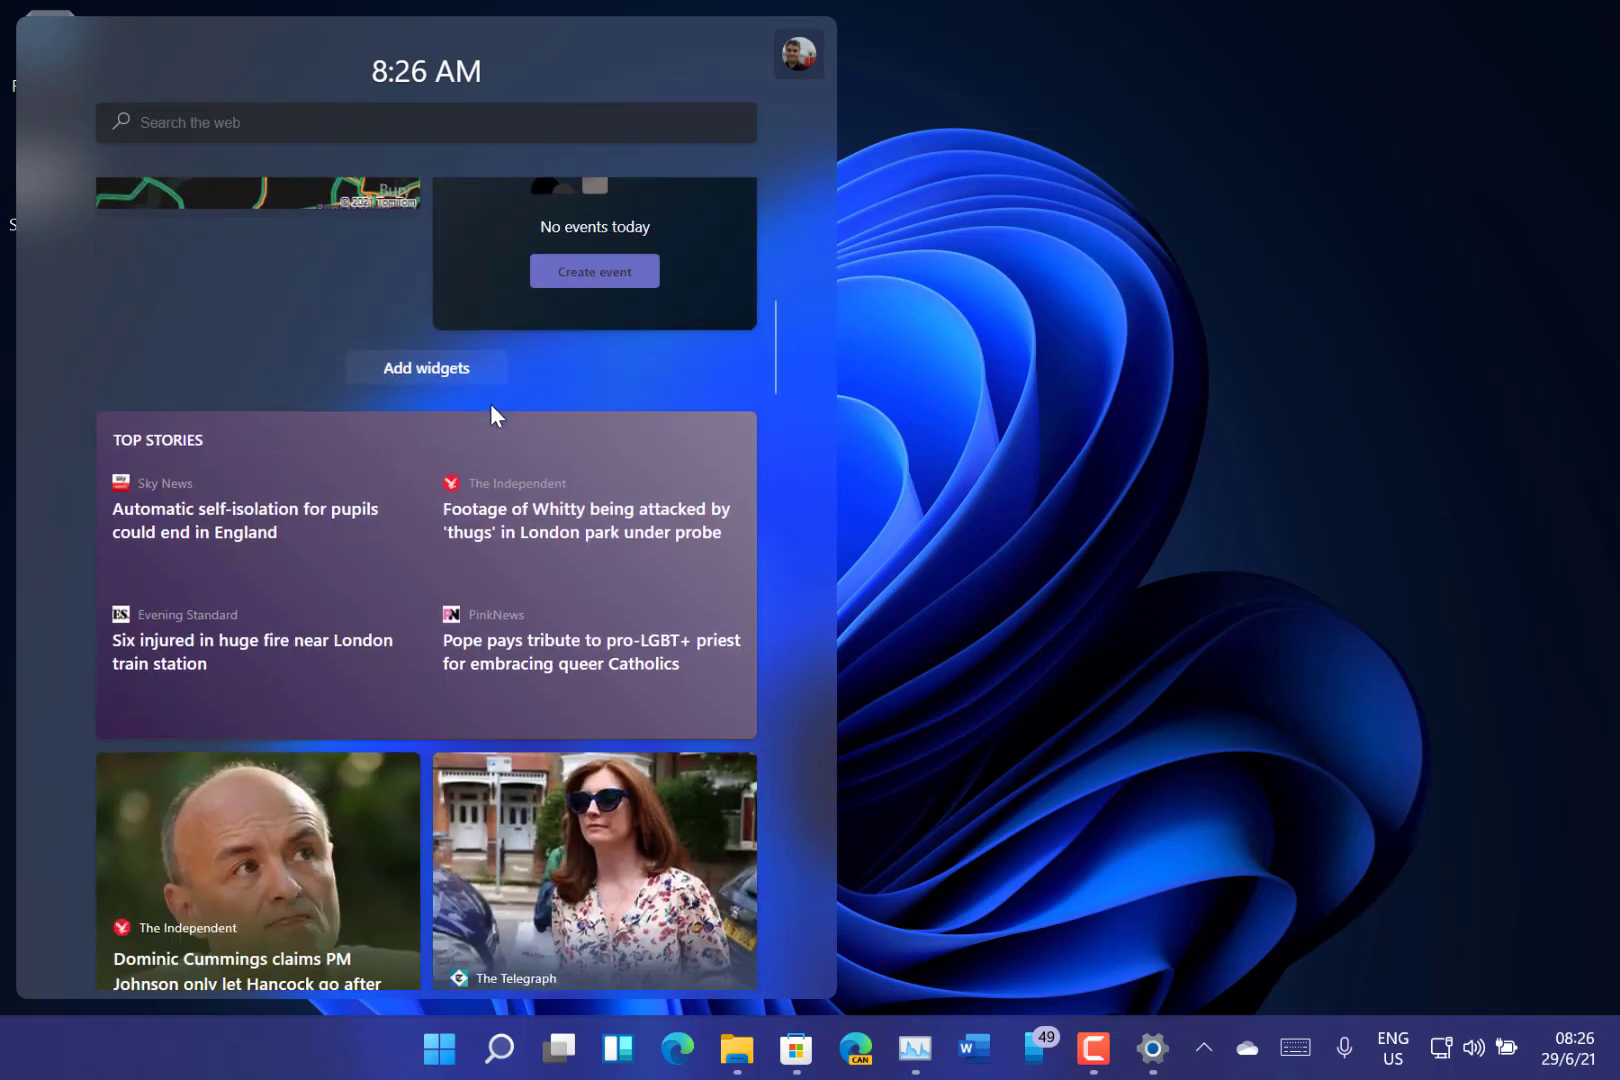
scroll(490, 402, "down", 5)
scroll(490, 402, "up", 15)
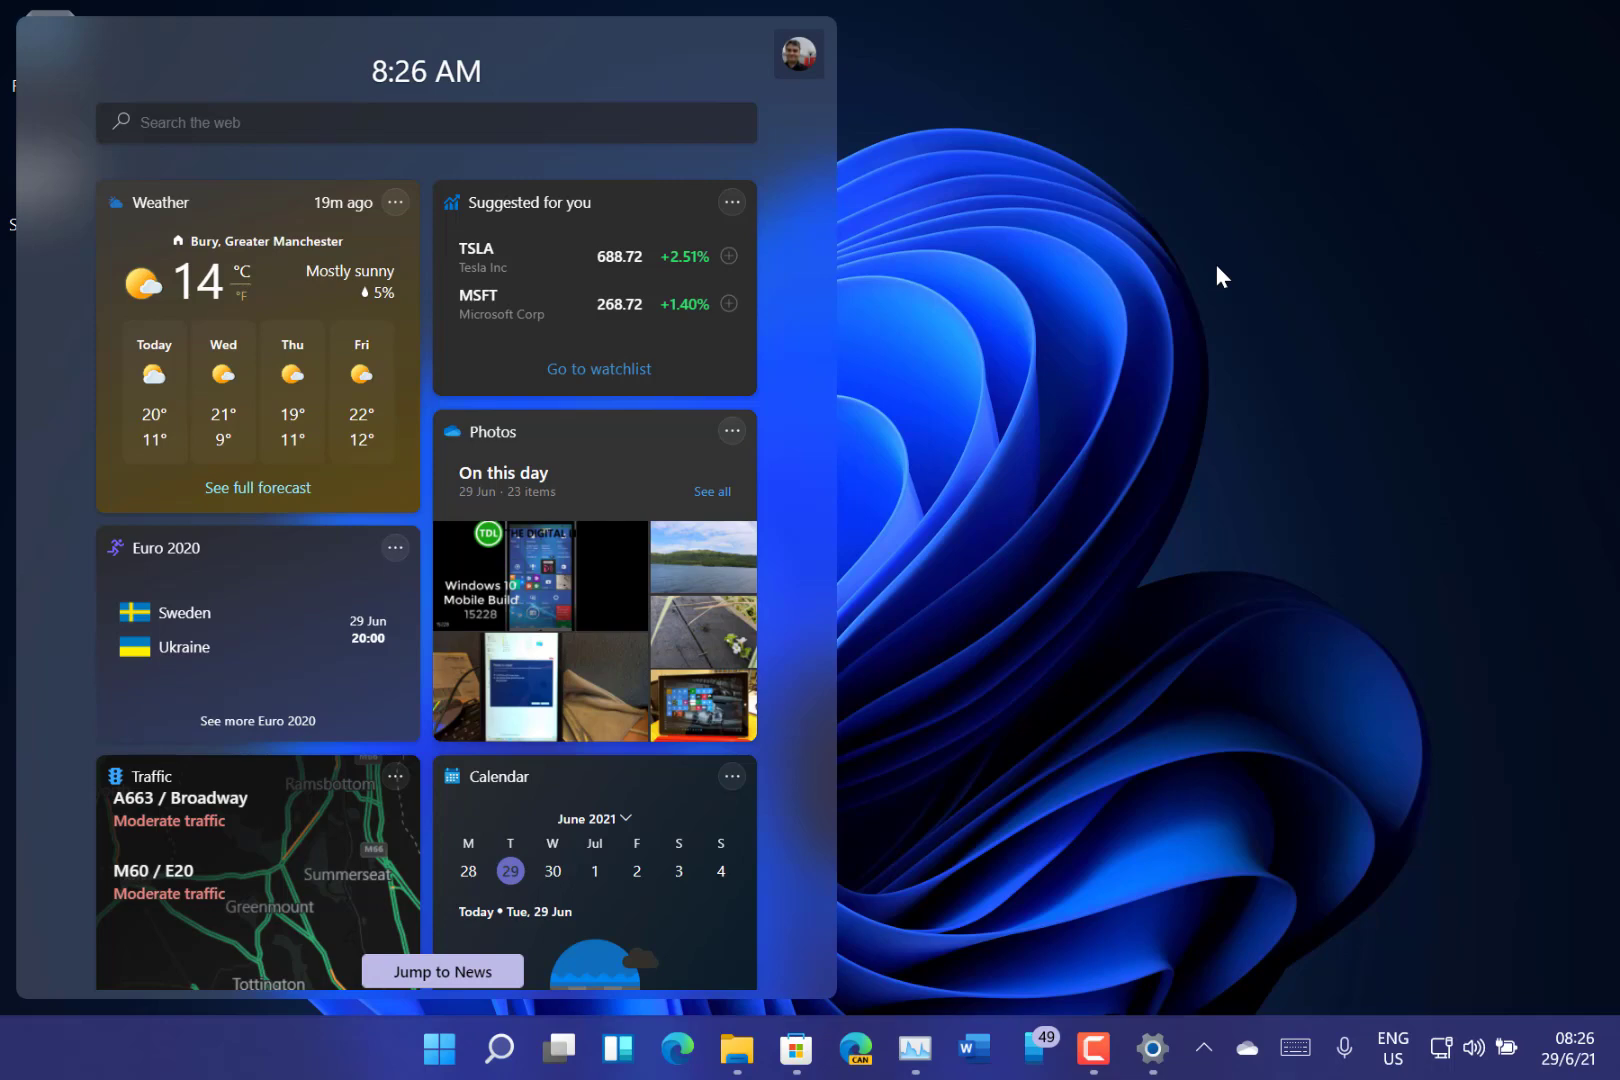
key("super+w")
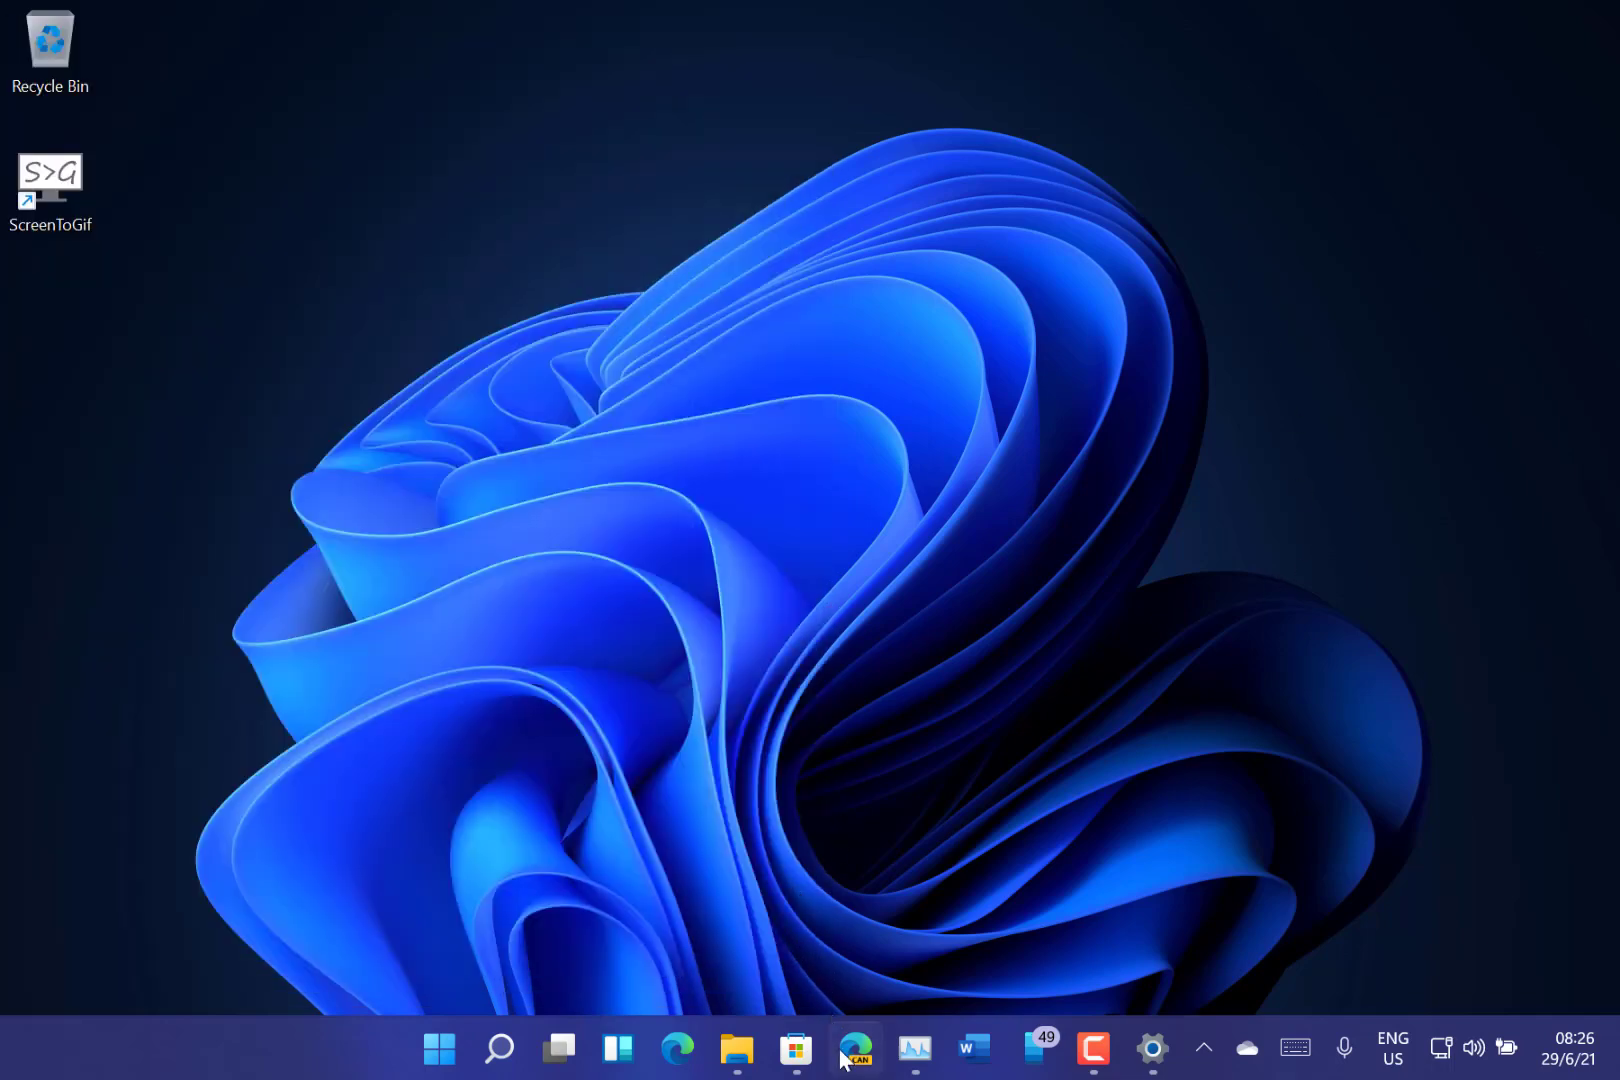
left_click(633, 1052)
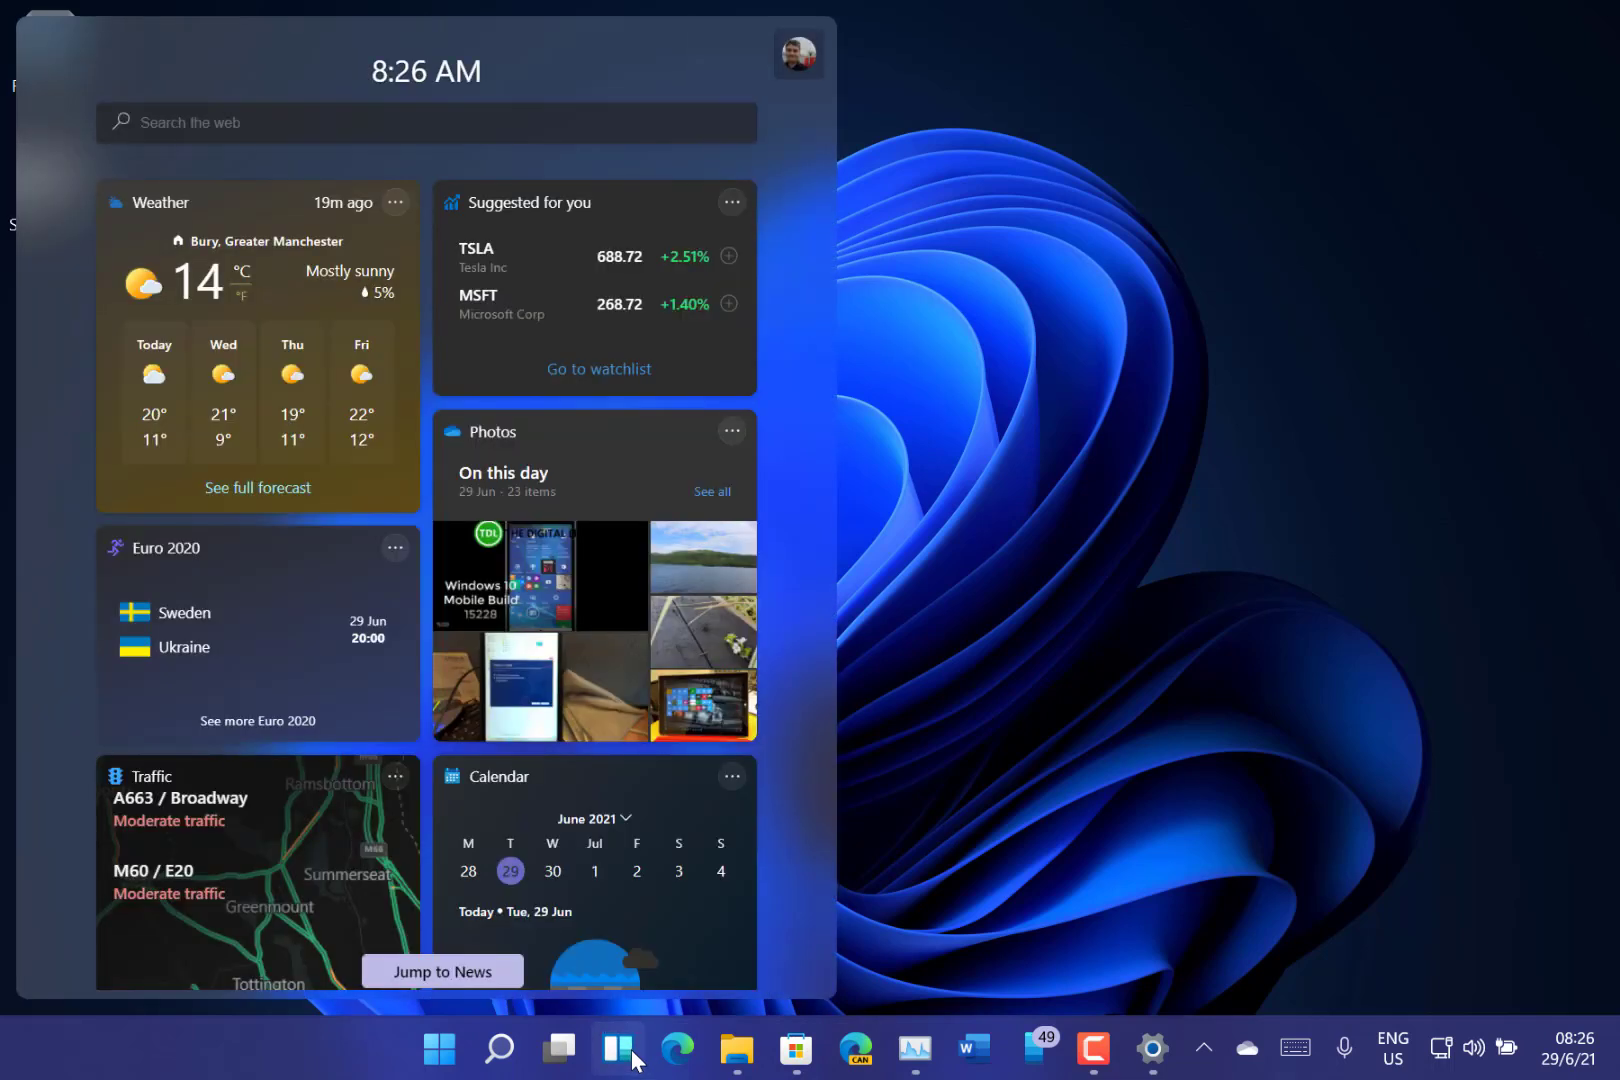
left_click(633, 1052)
mouse_move(566, 1062)
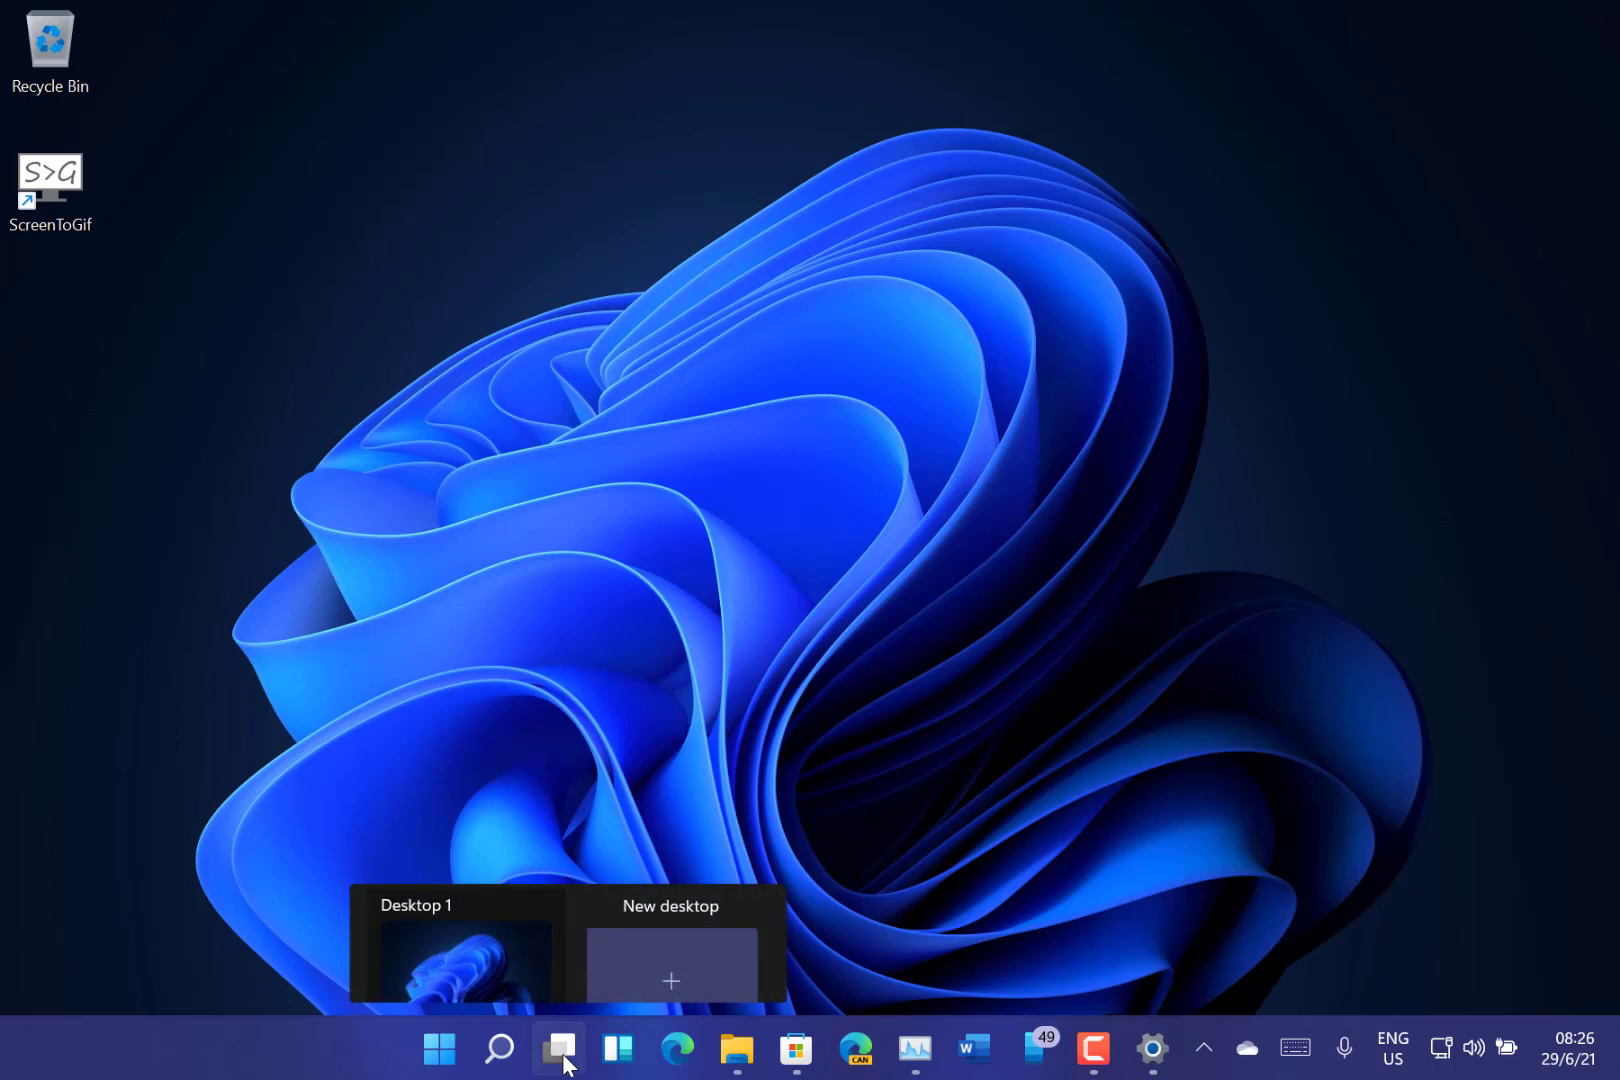
Step: Bring the 21H1 Explorer window forward from Task View and show its Snap Layouts with Win+Z
left_click(563, 1050)
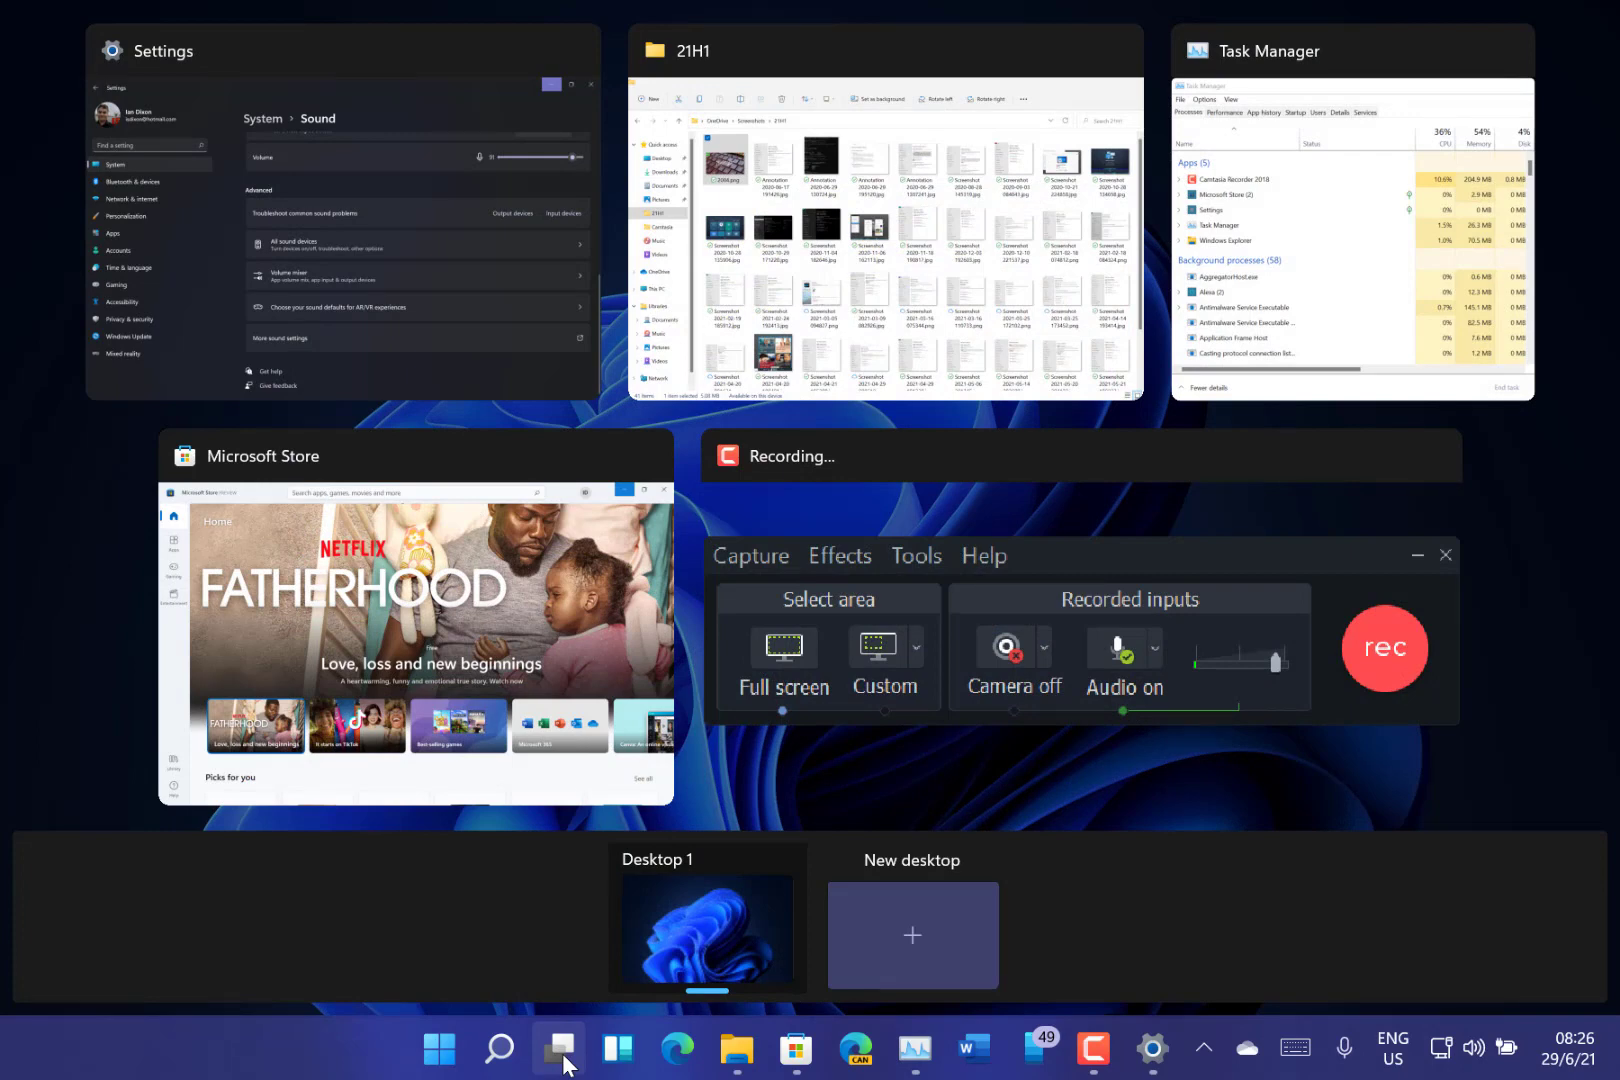
left_click(878, 310)
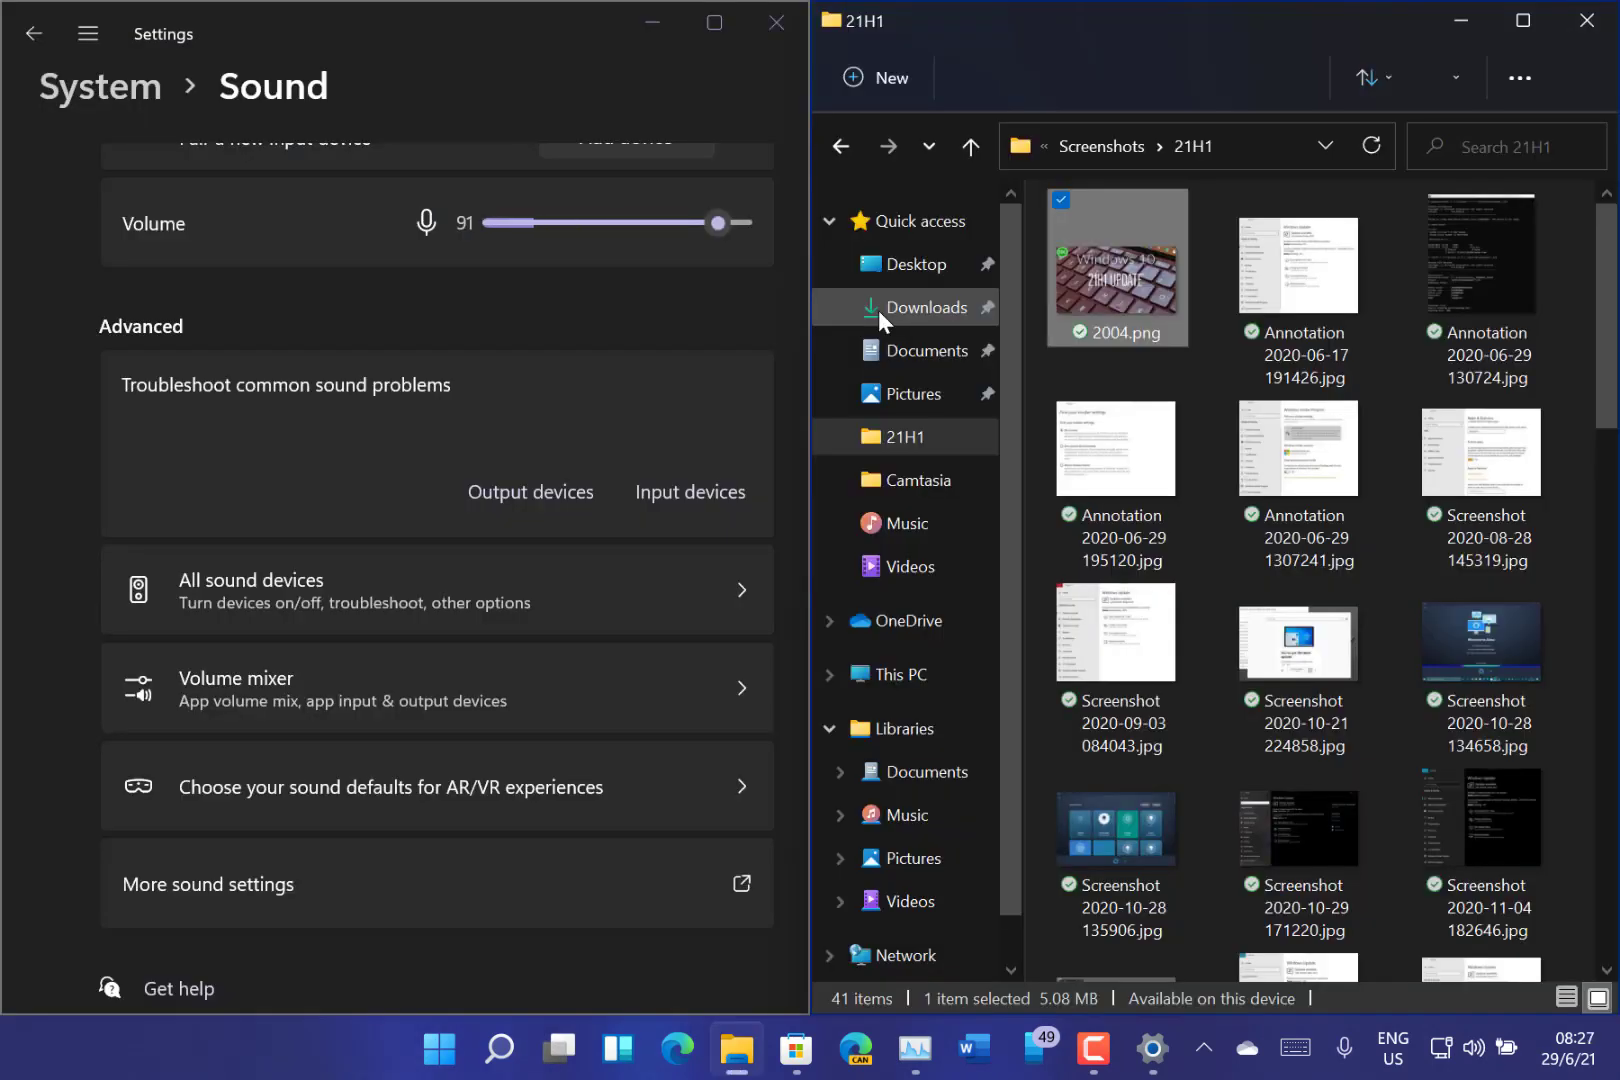
key("super+z")
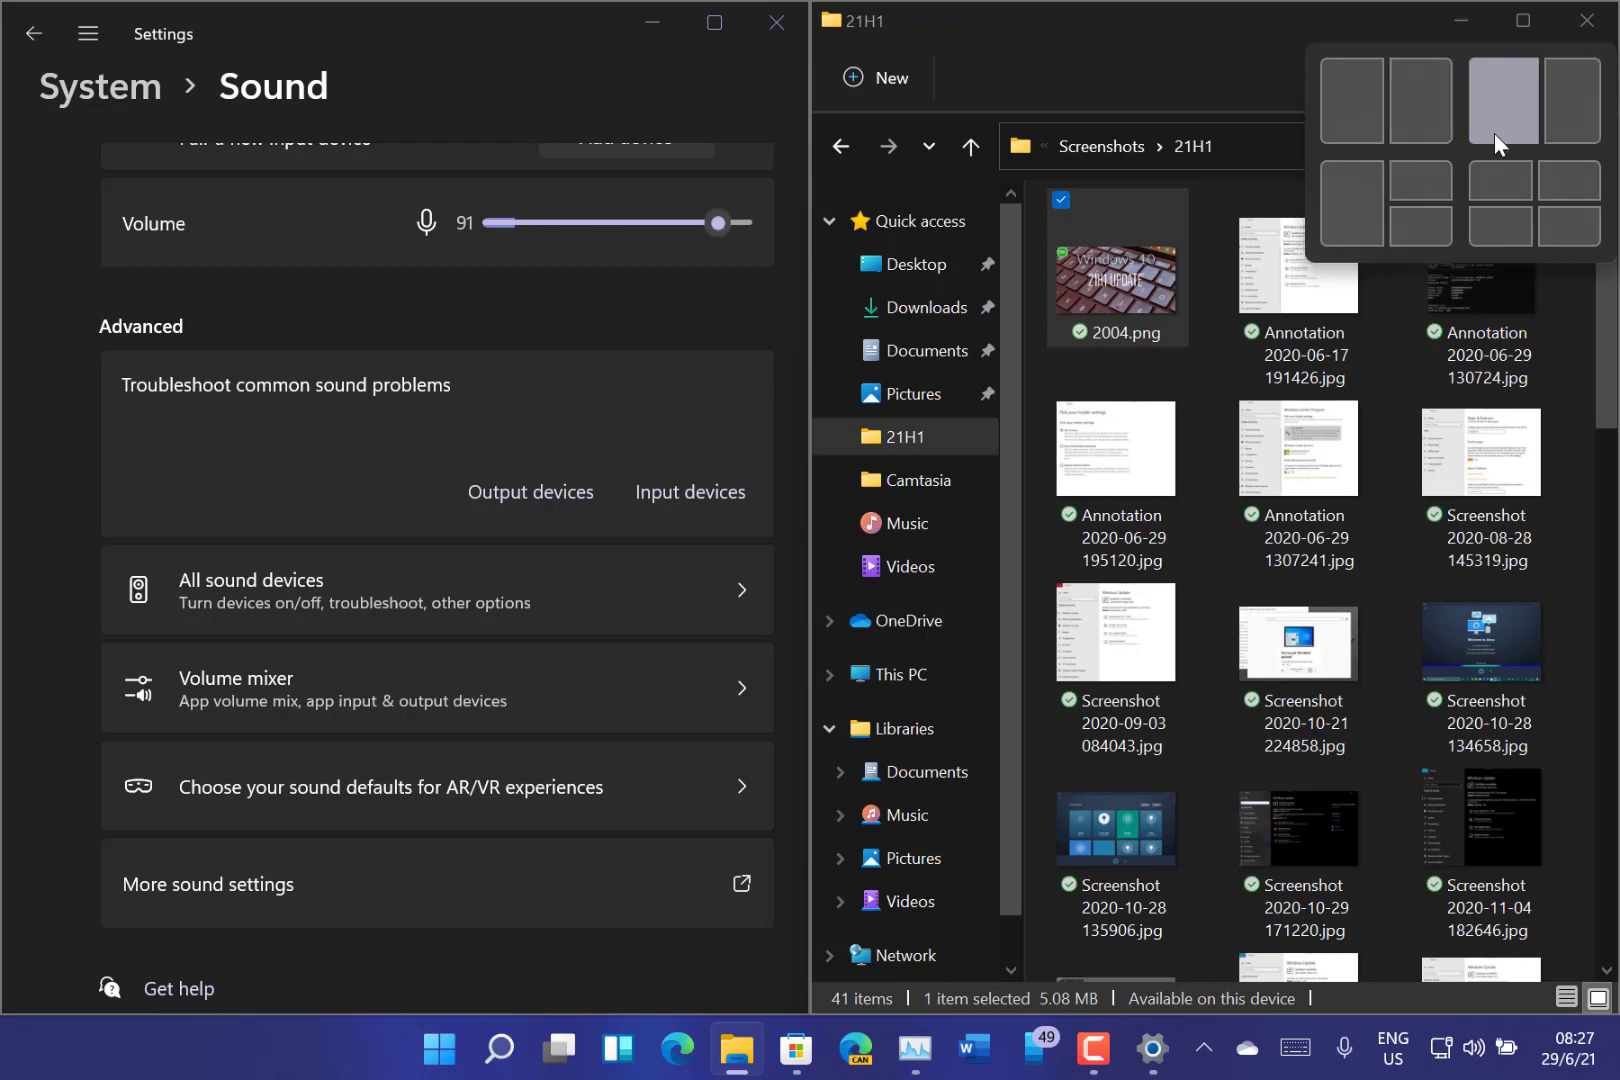
Step: Snap 21H1 to the left half, Settings top-right and Microsoft Store bottom-right
left_click(1347, 206)
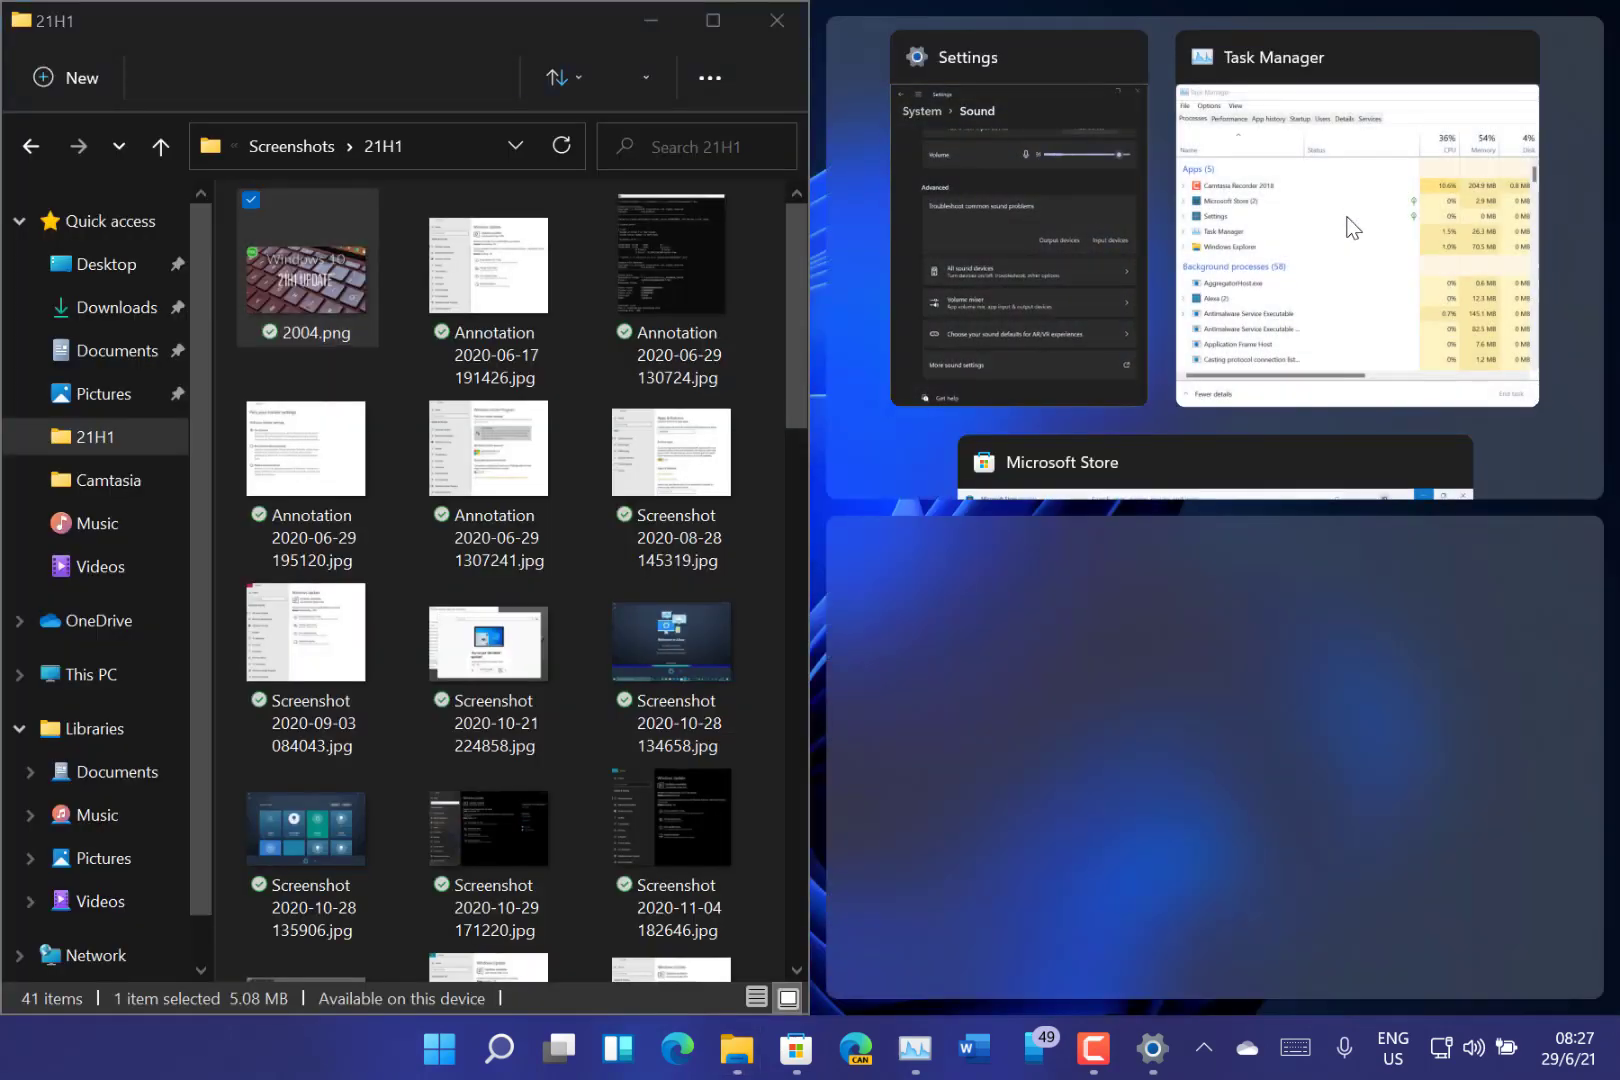
left_click(999, 258)
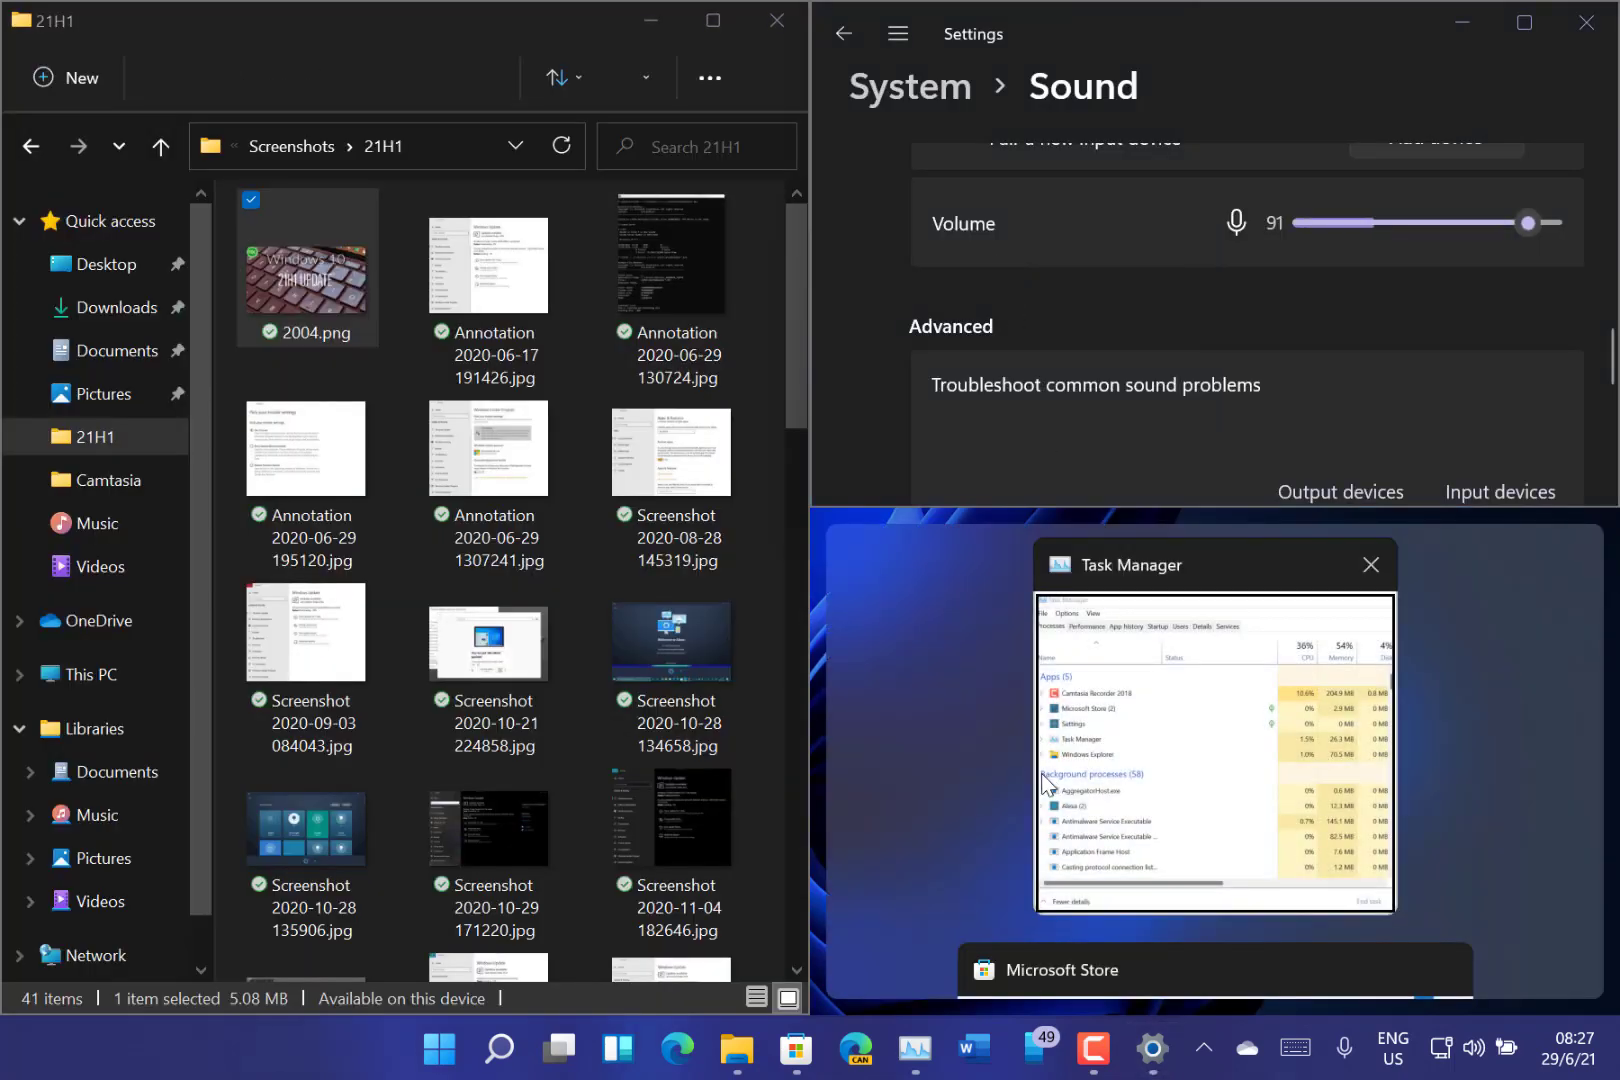
left_click(1116, 966)
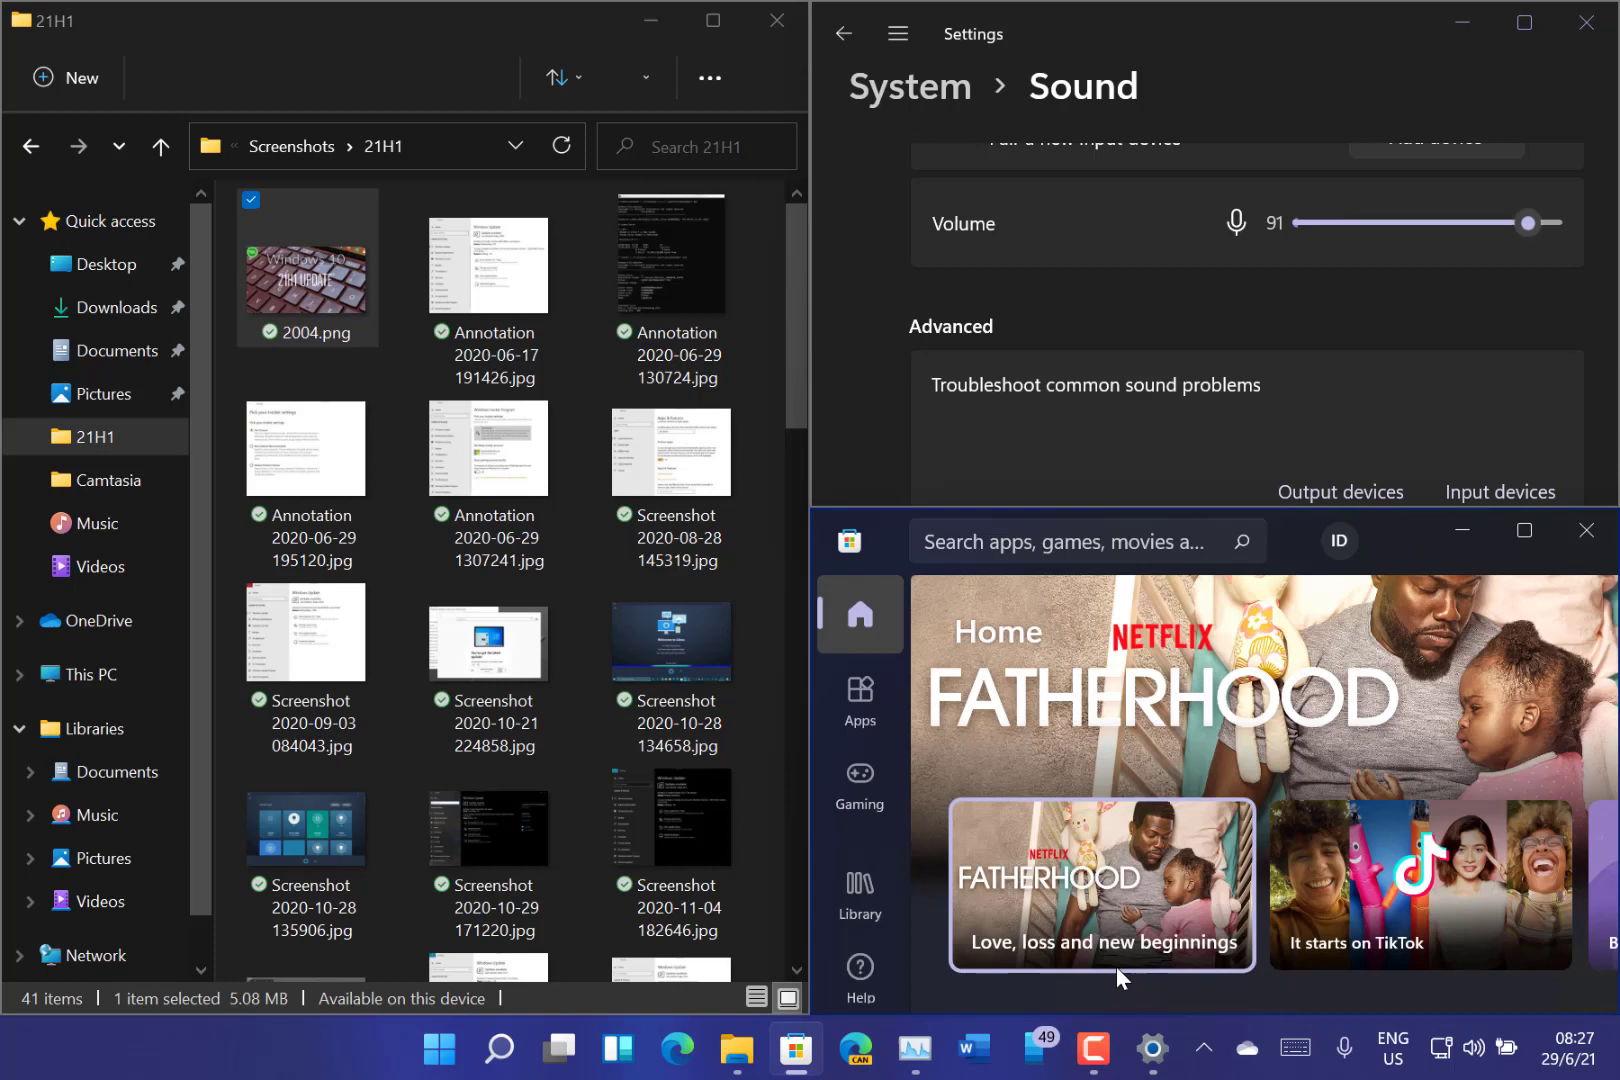
Step: Minimize and restore the snapped folder window, show Store's snap layouts, then open Task View
key("super+Down")
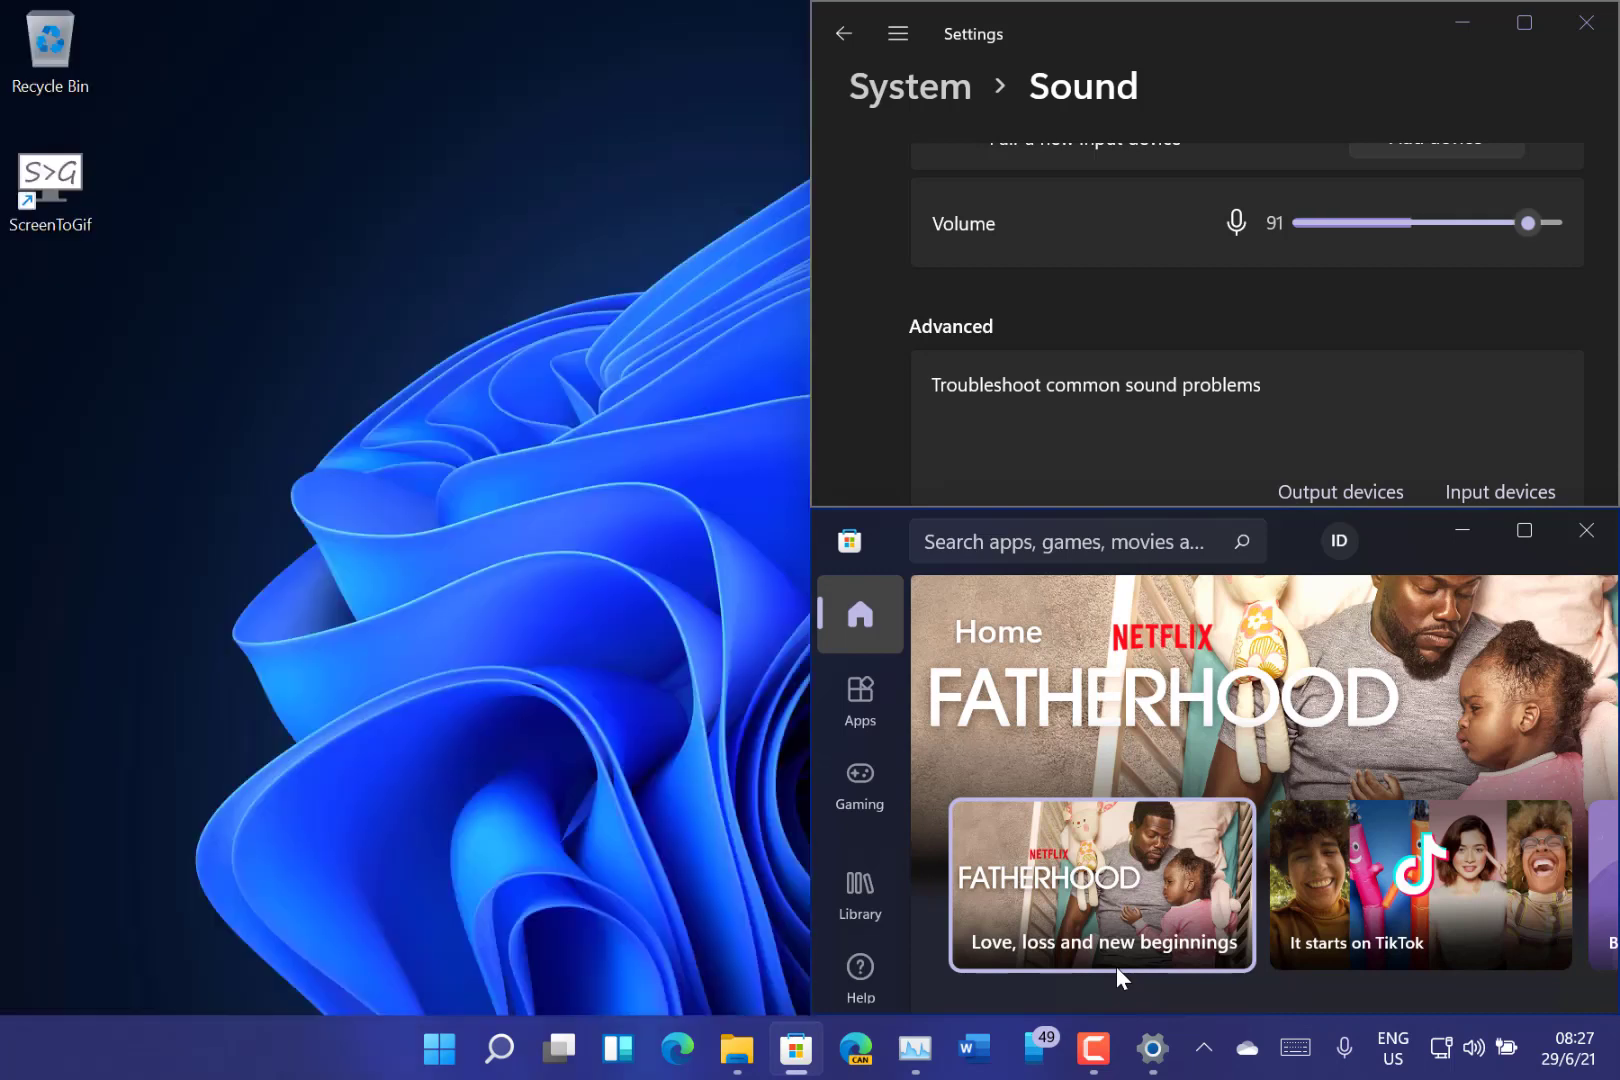
key("super+Up")
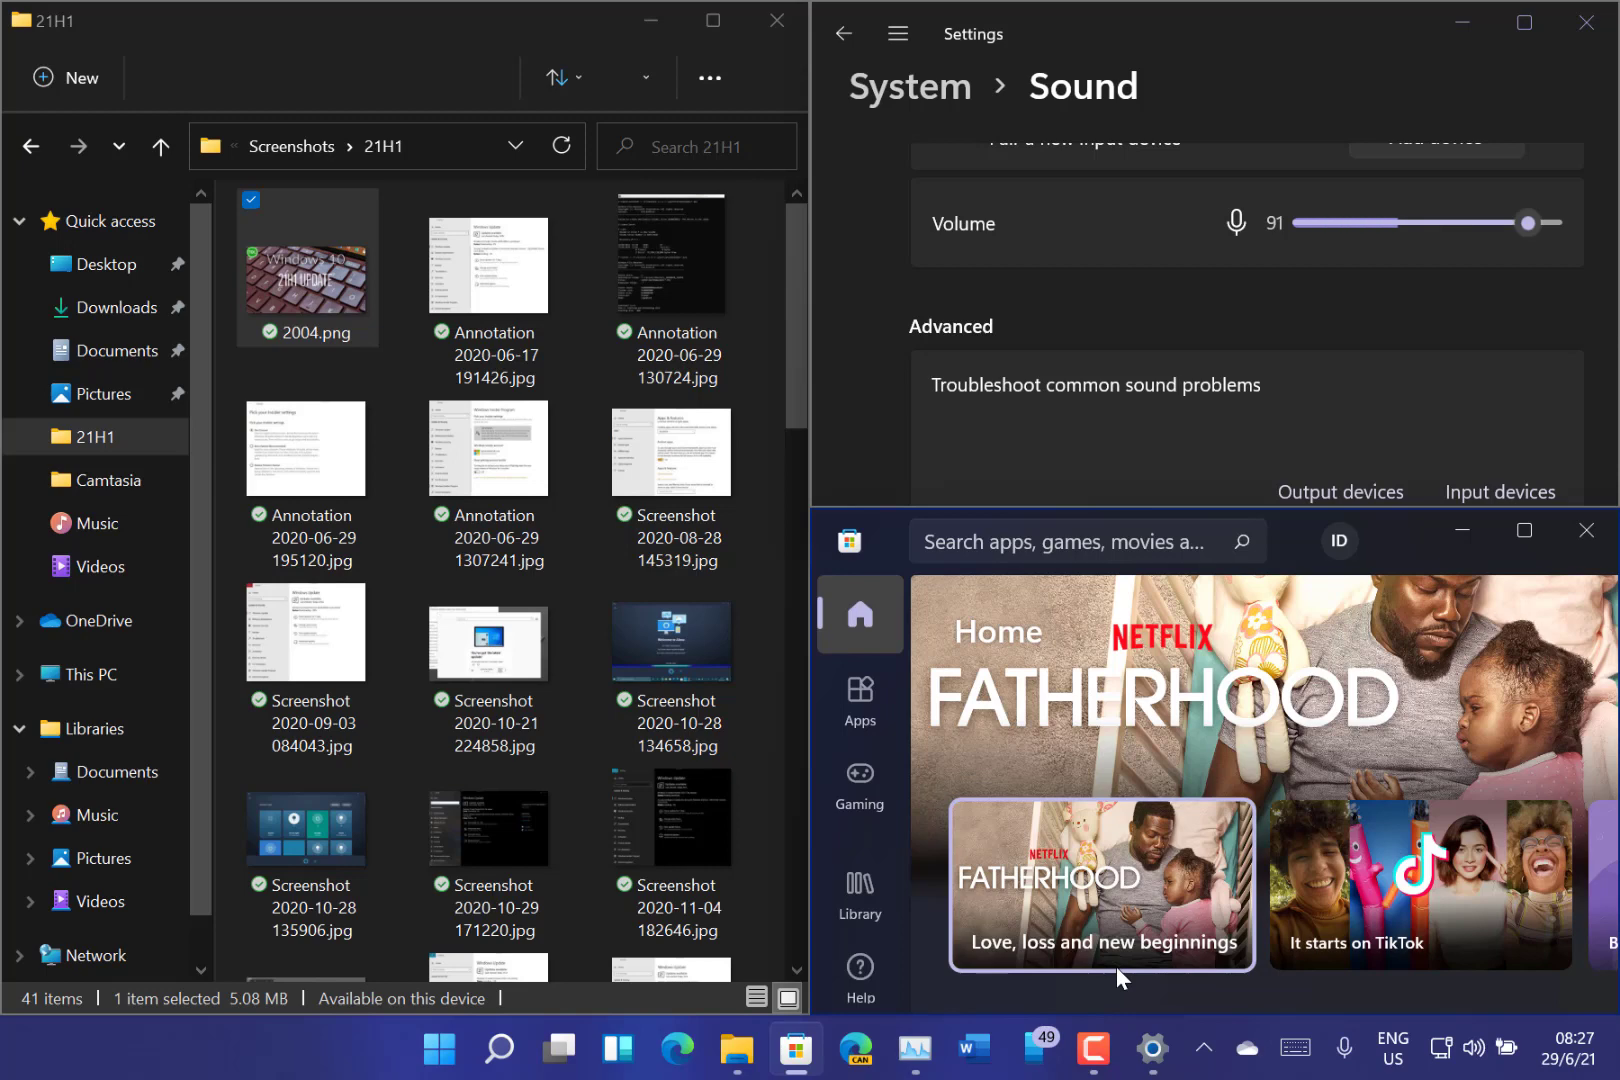
key("super+z")
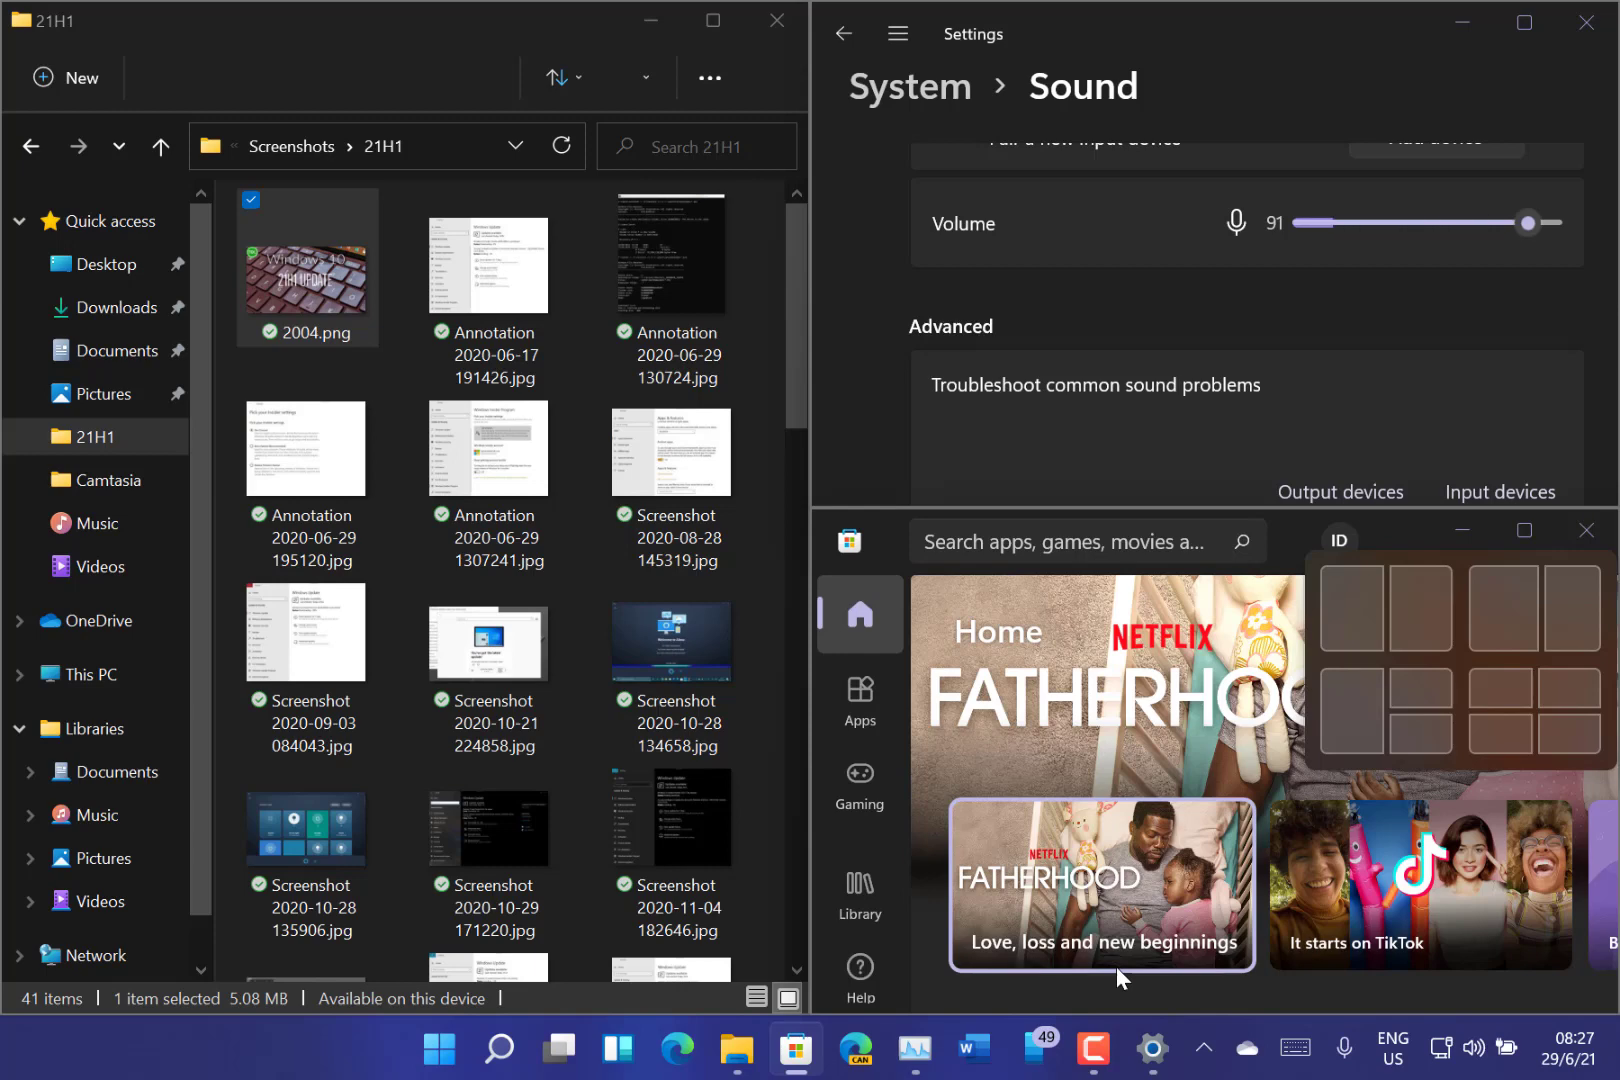
key("super+Tab")
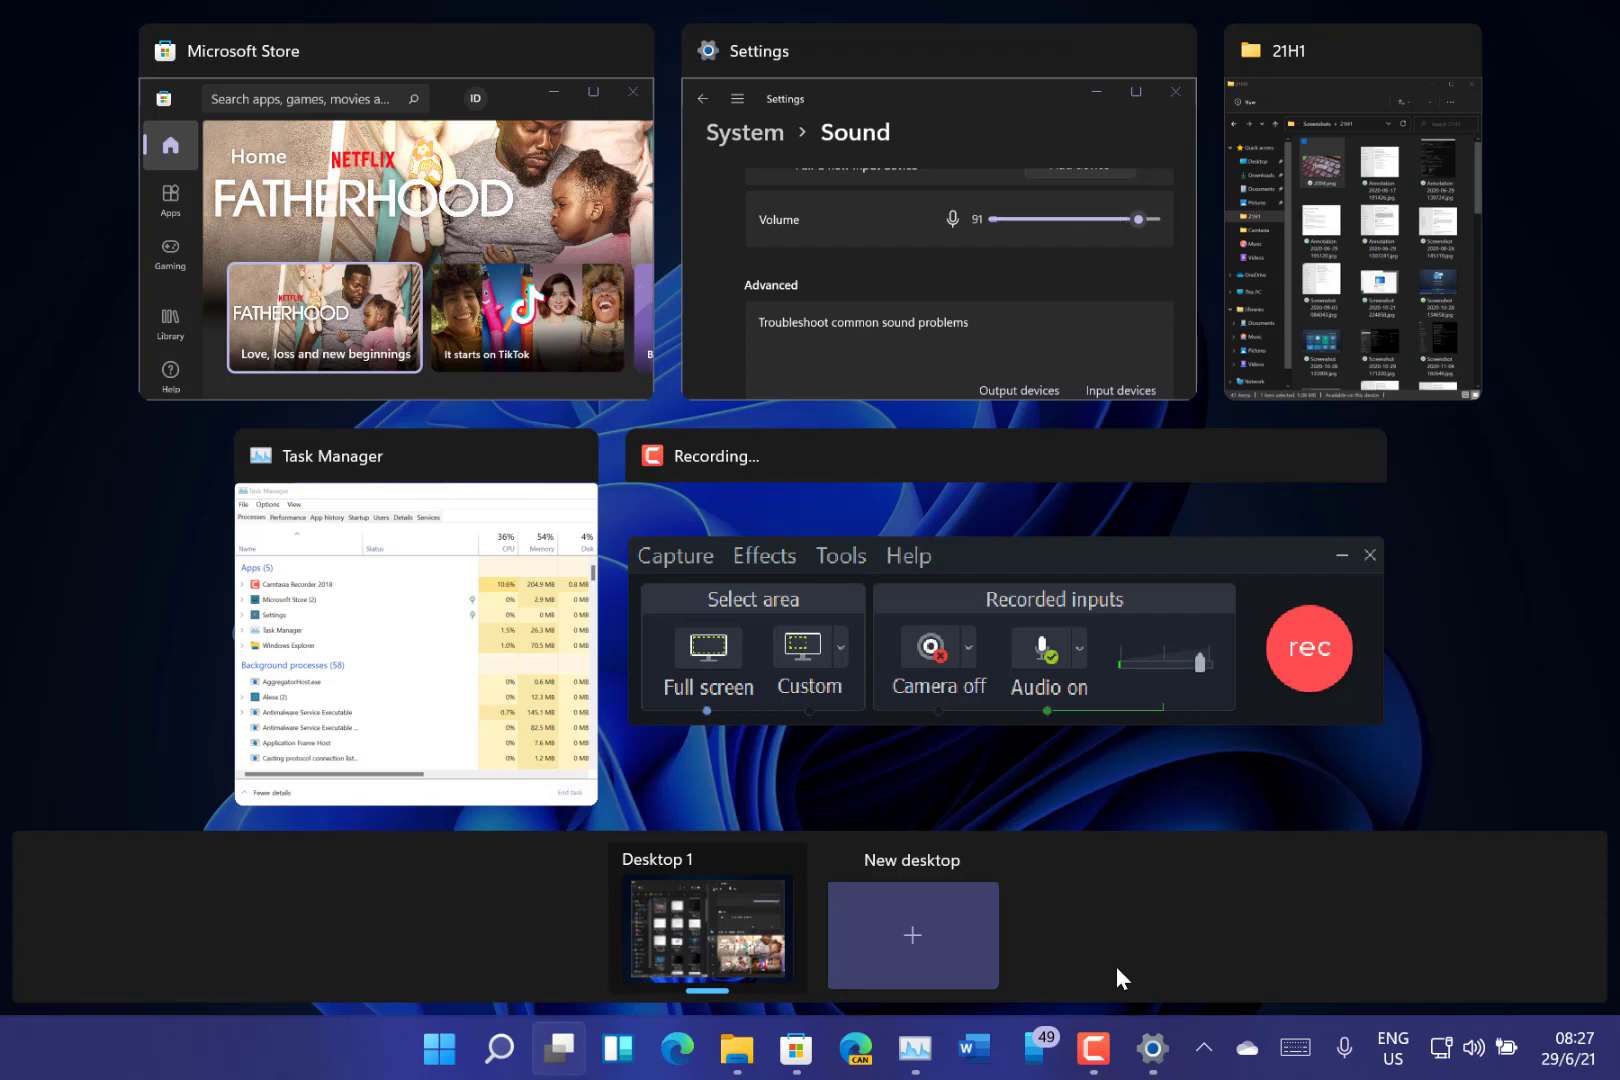
Step: Return from Task View to the tiled desktop and maximize the Microsoft Store window
left_click(1161, 909)
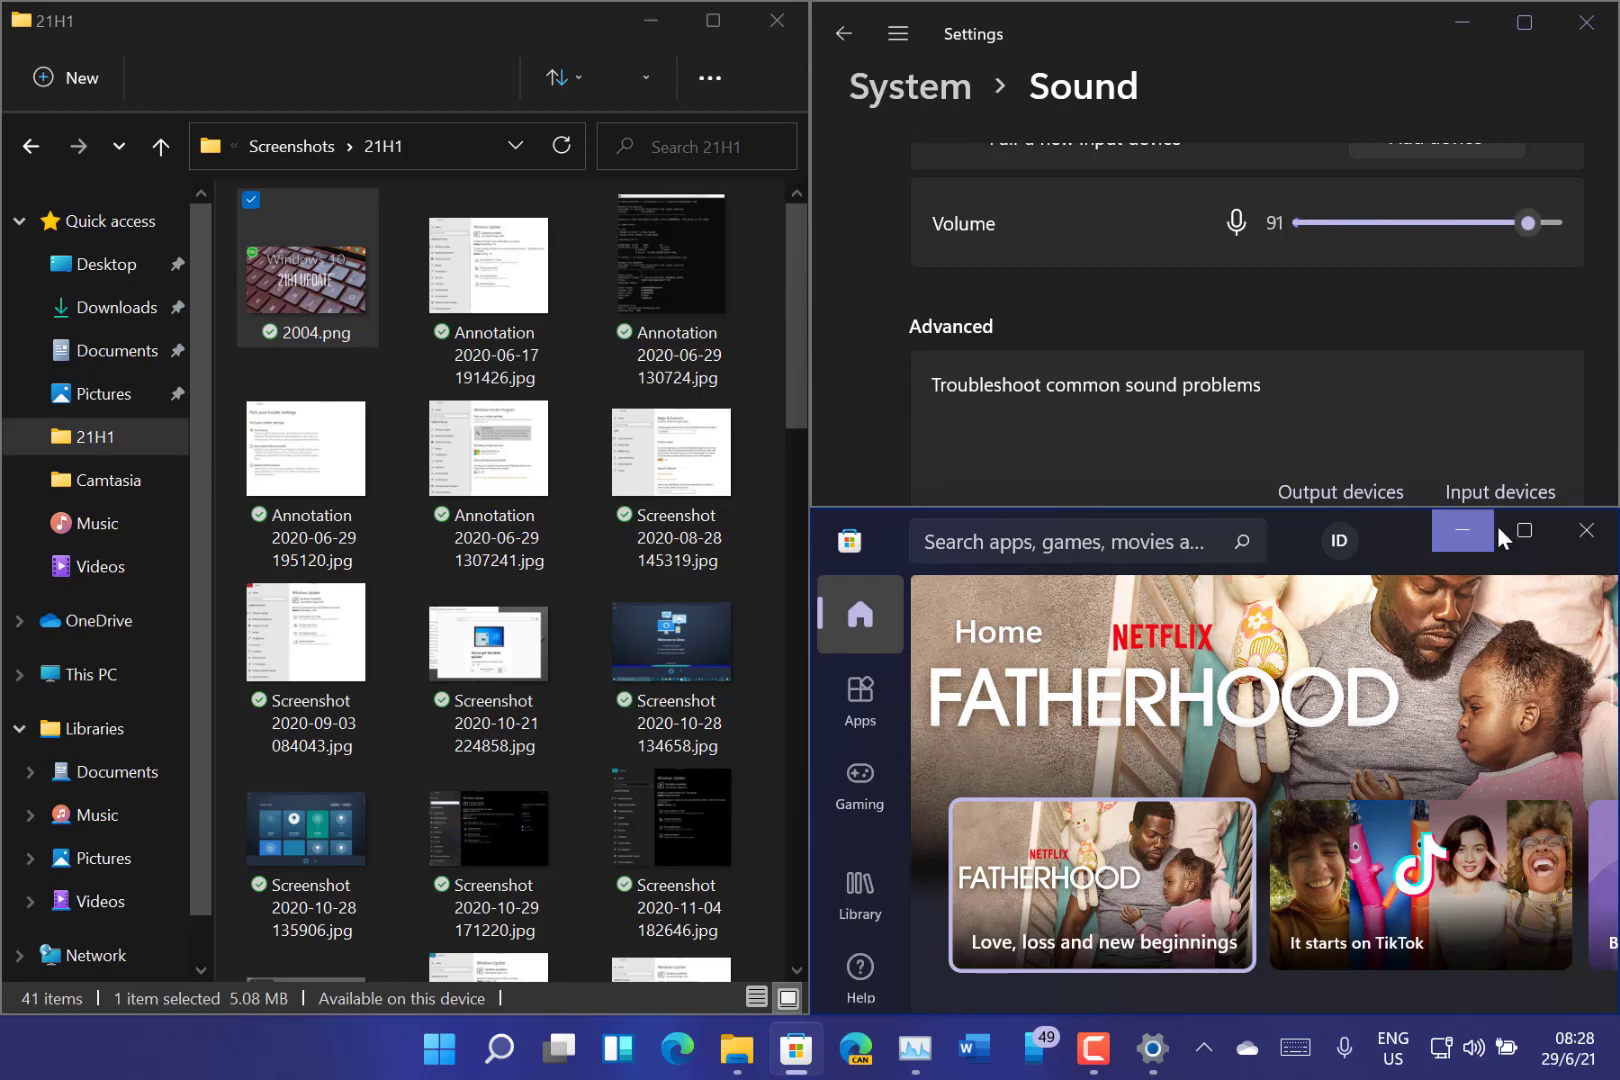
left_click(1524, 530)
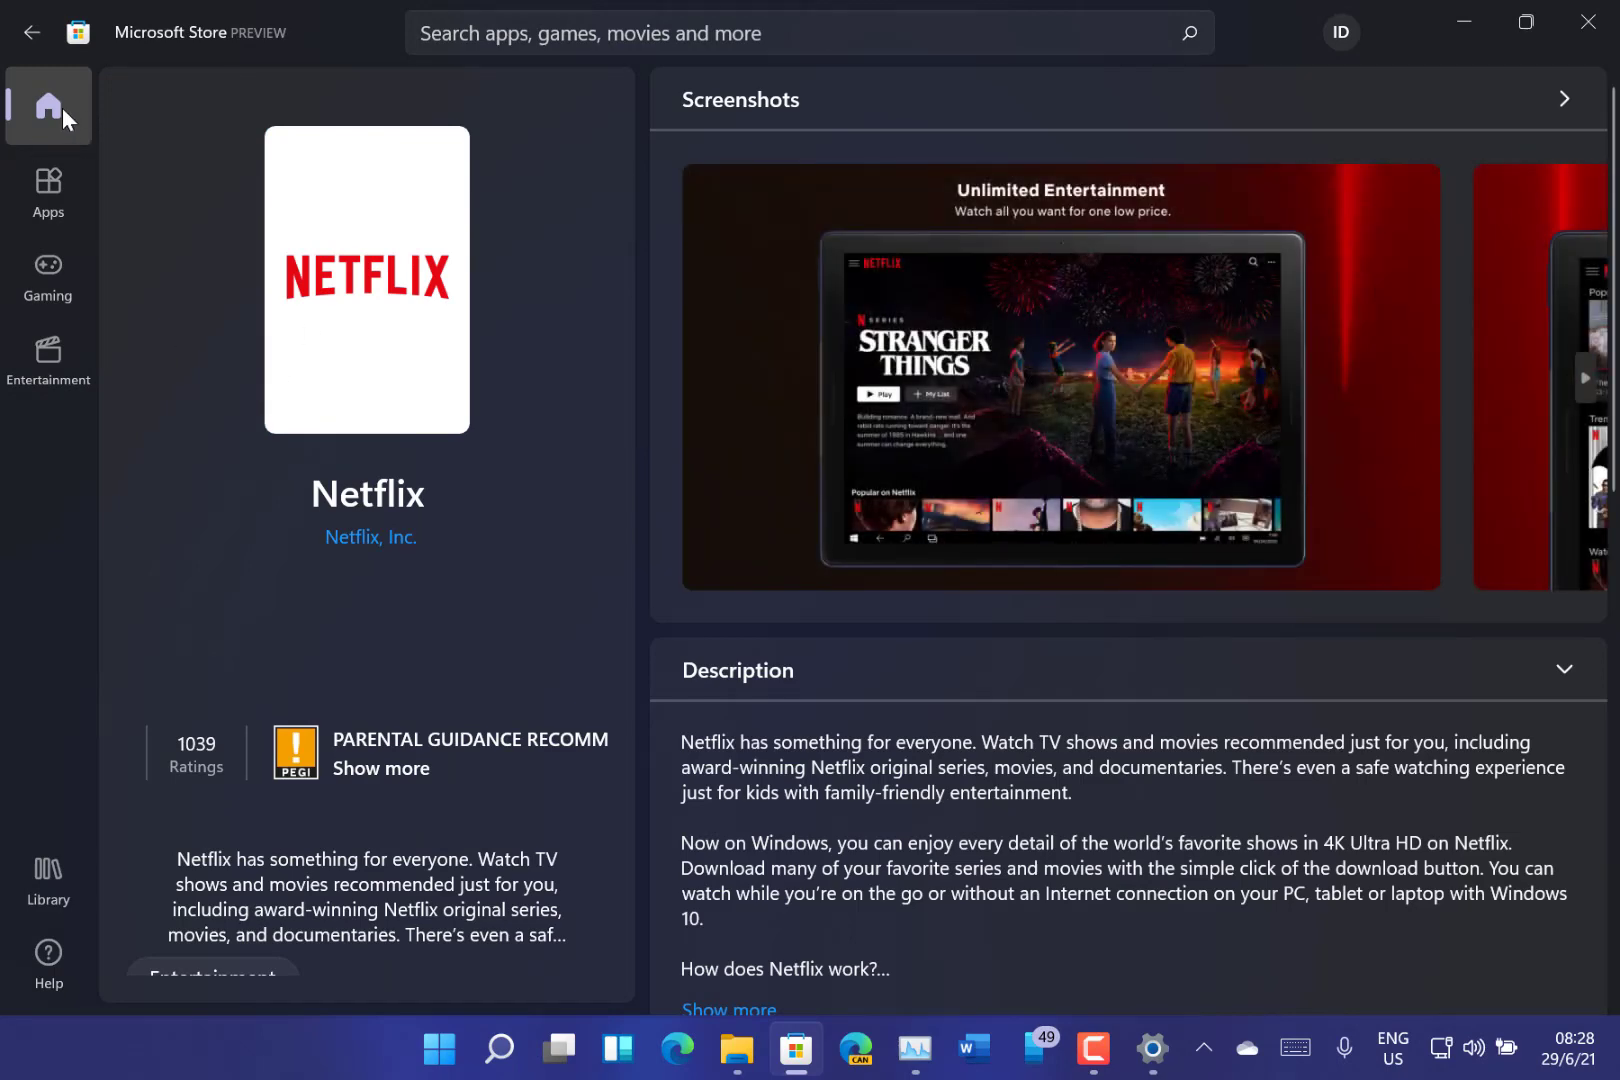
Step: Leave the Netflix app page for the Microsoft Store home page
left_click(62, 108)
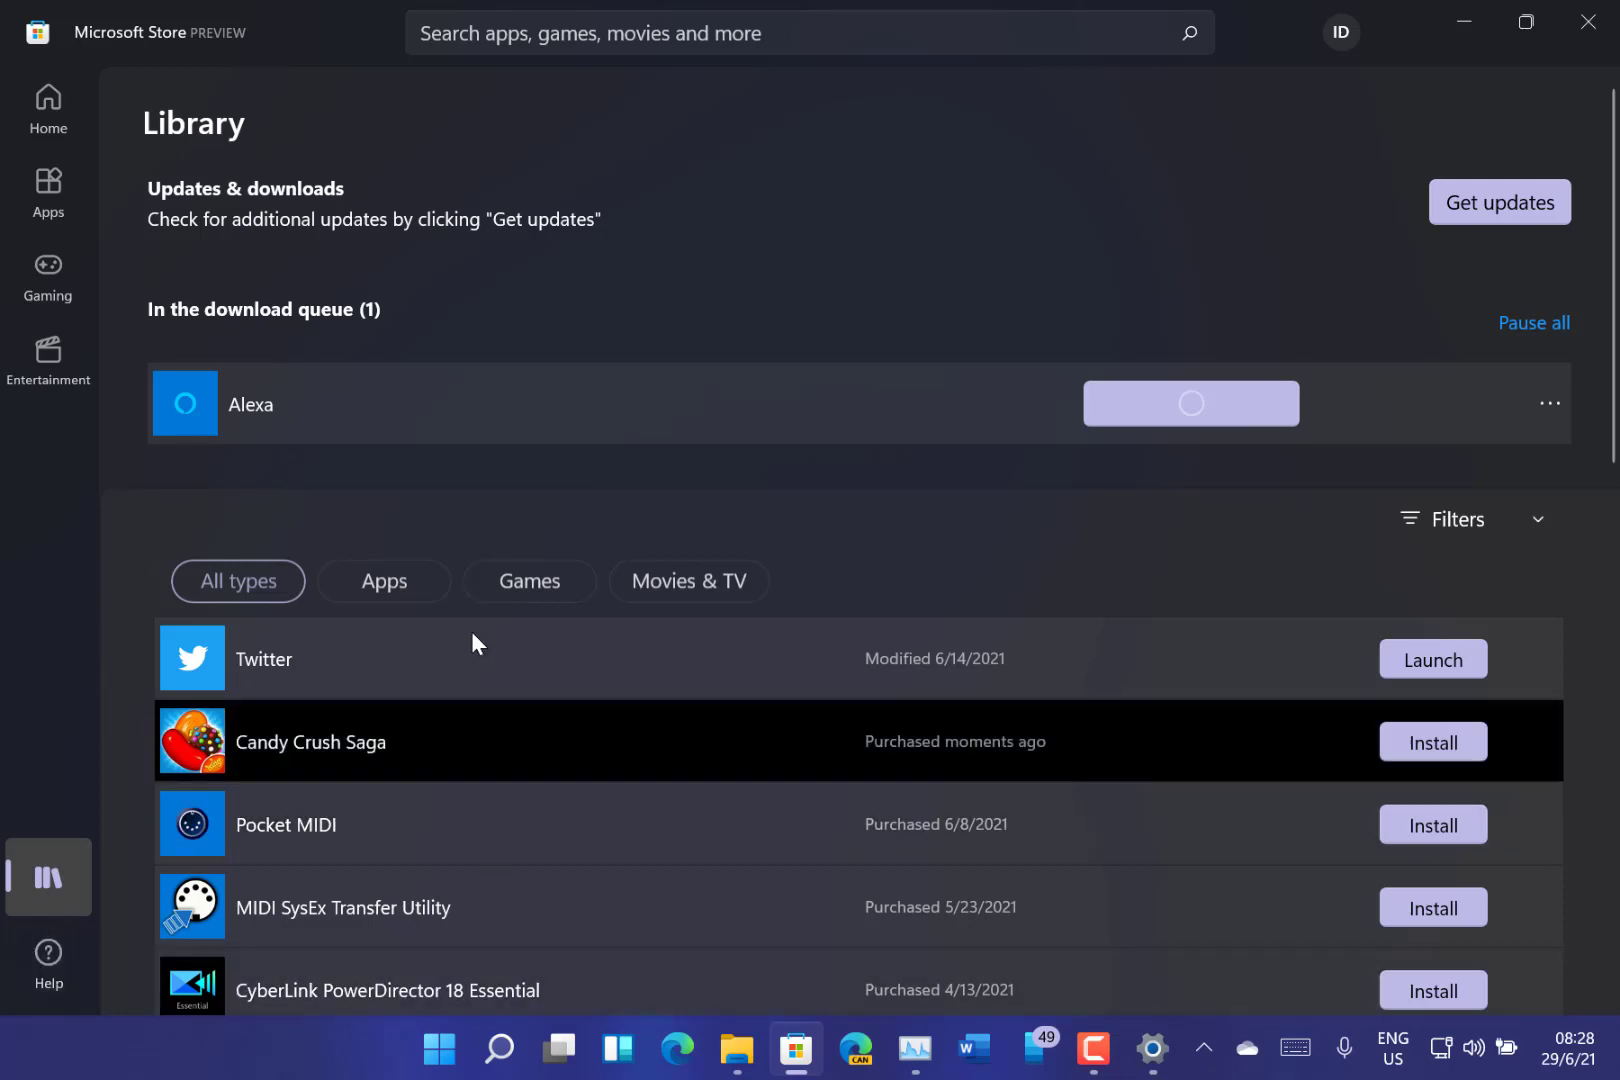
scroll(770, 643, "down", 3)
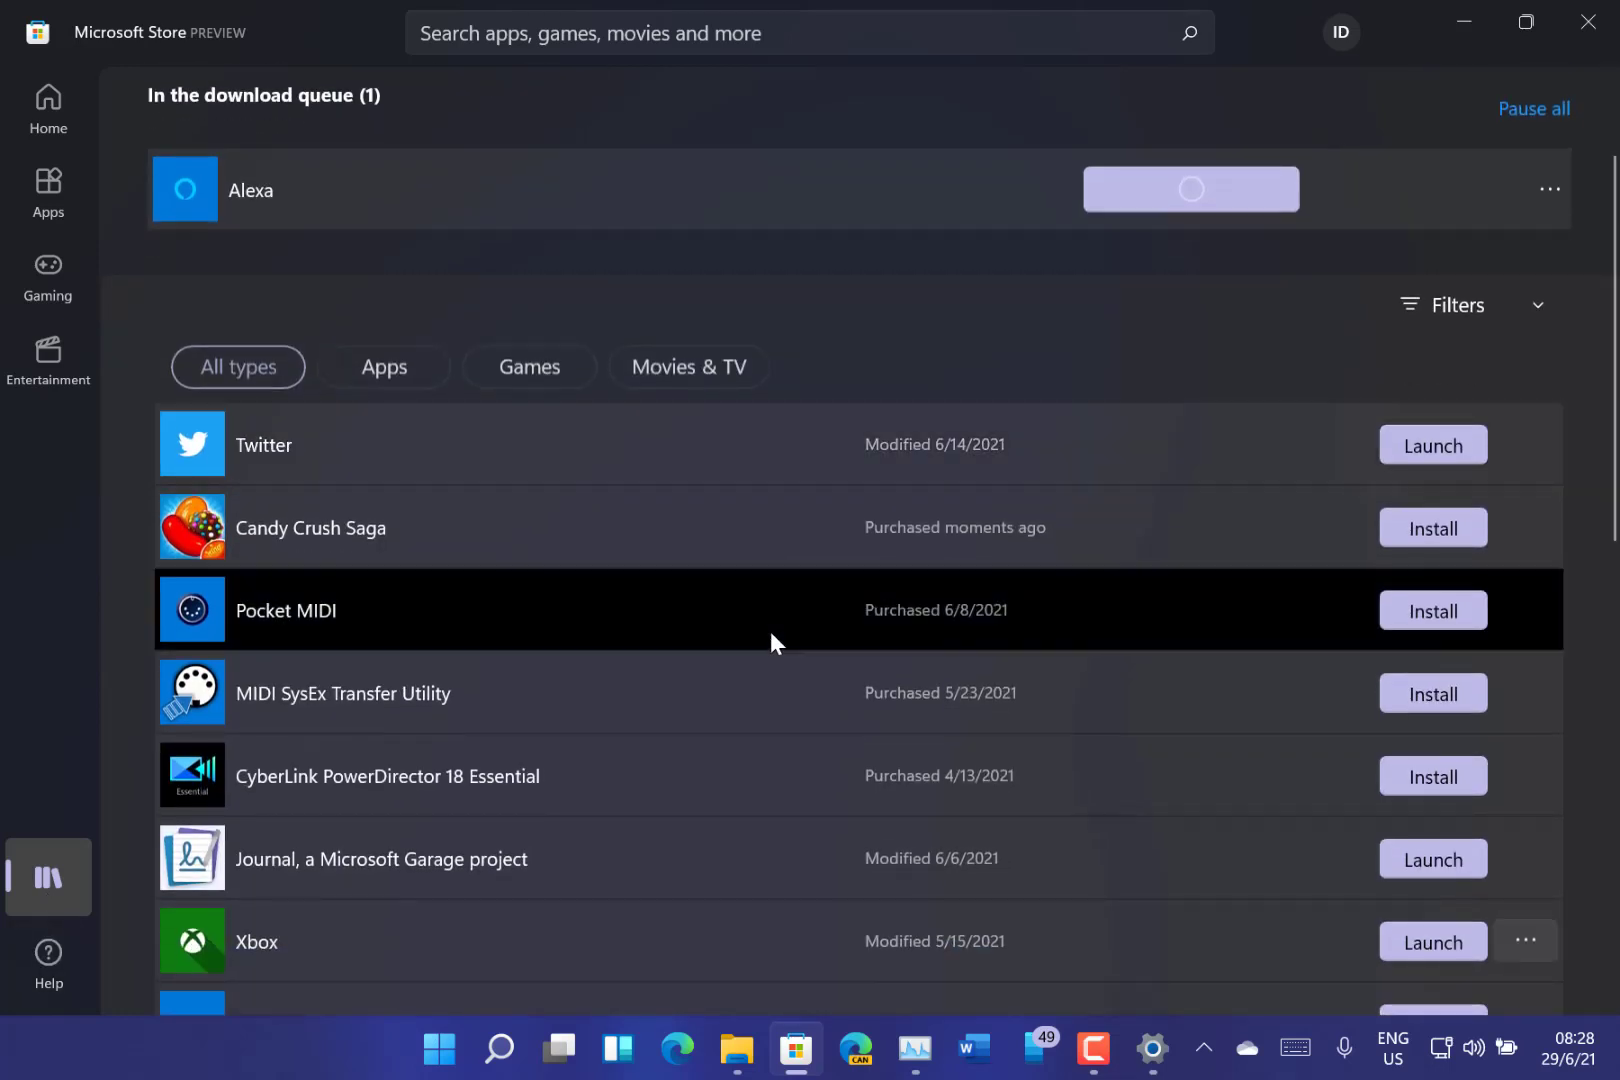
scroll(1178, 780, "down", 3)
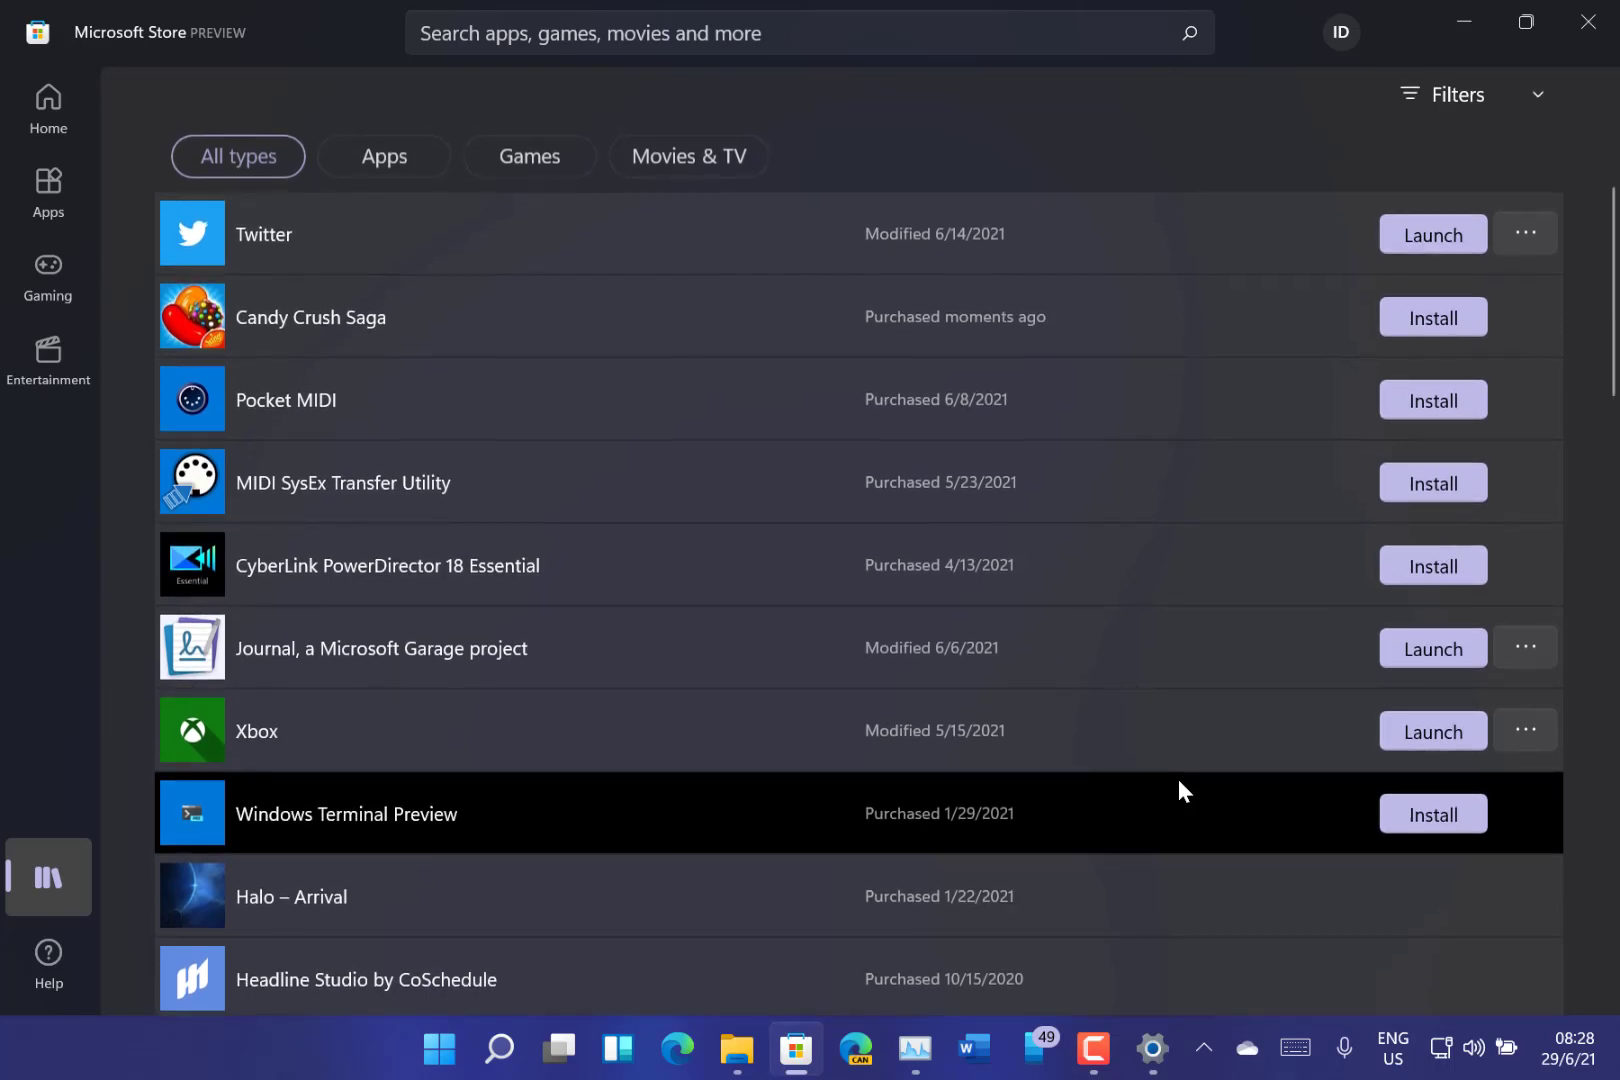
scroll(1178, 780, "up", 6)
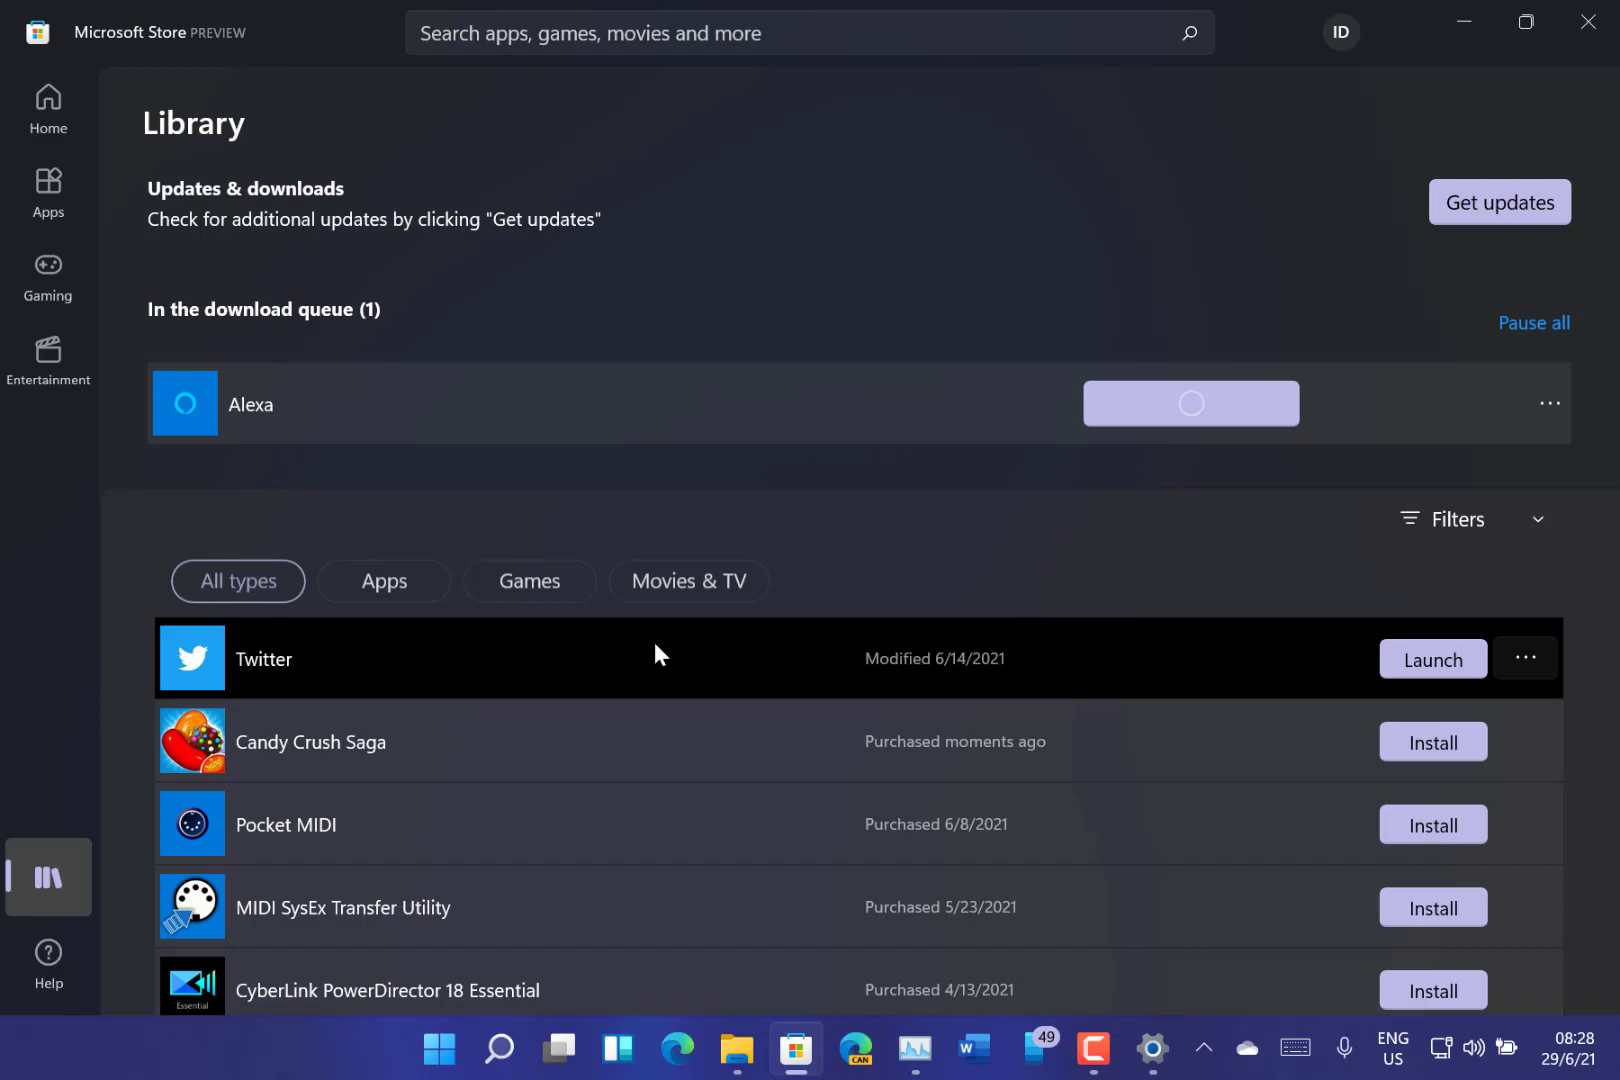
Step: Bring up the touch keyboard for the Store search box, then turn on voice typing in Notepad
left_click(828, 33)
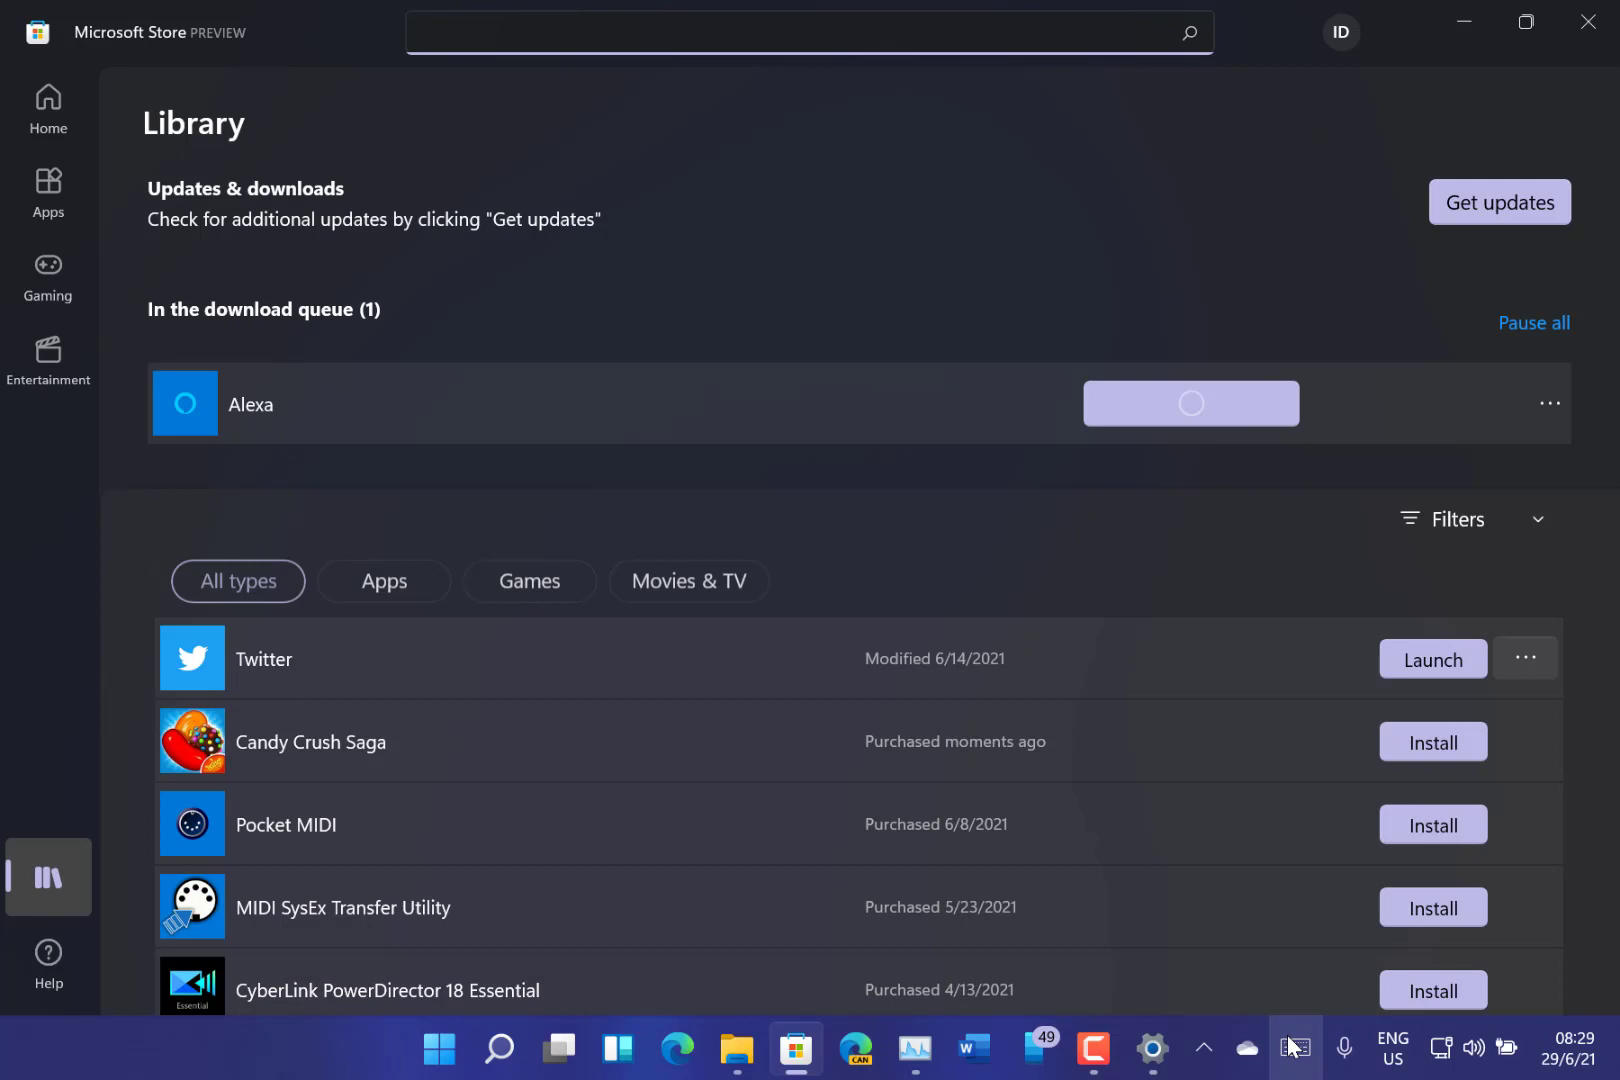
left_click(1292, 1045)
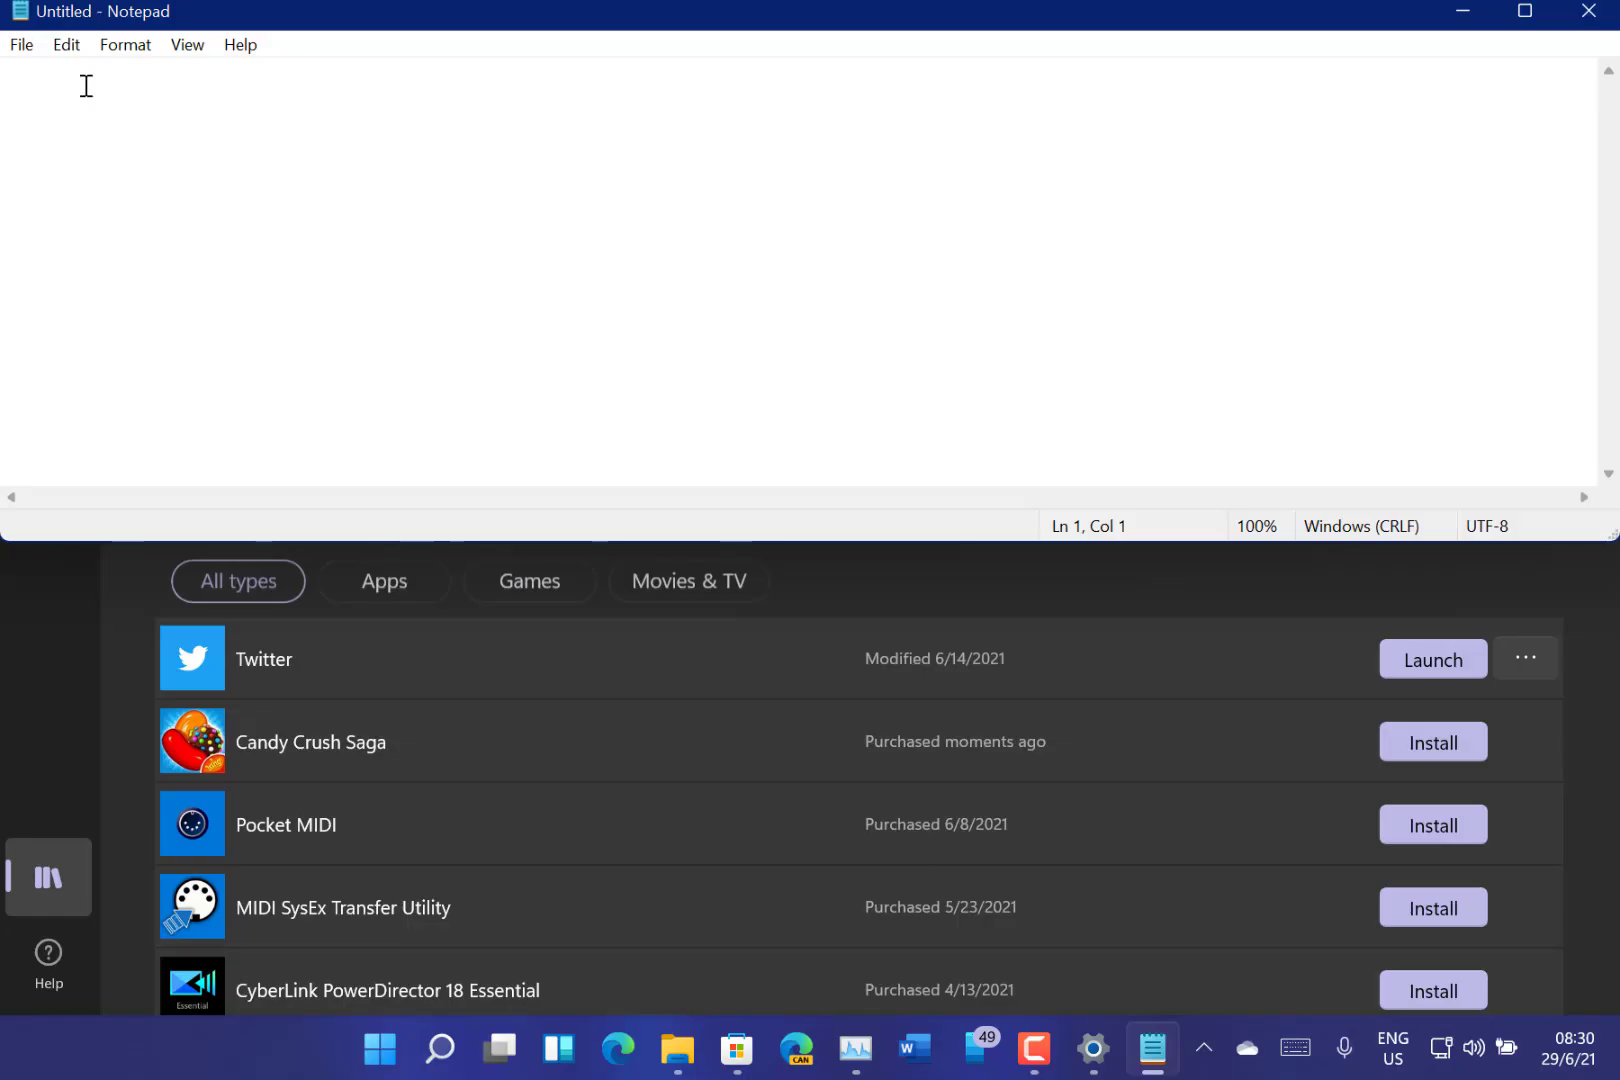
key("super+h")
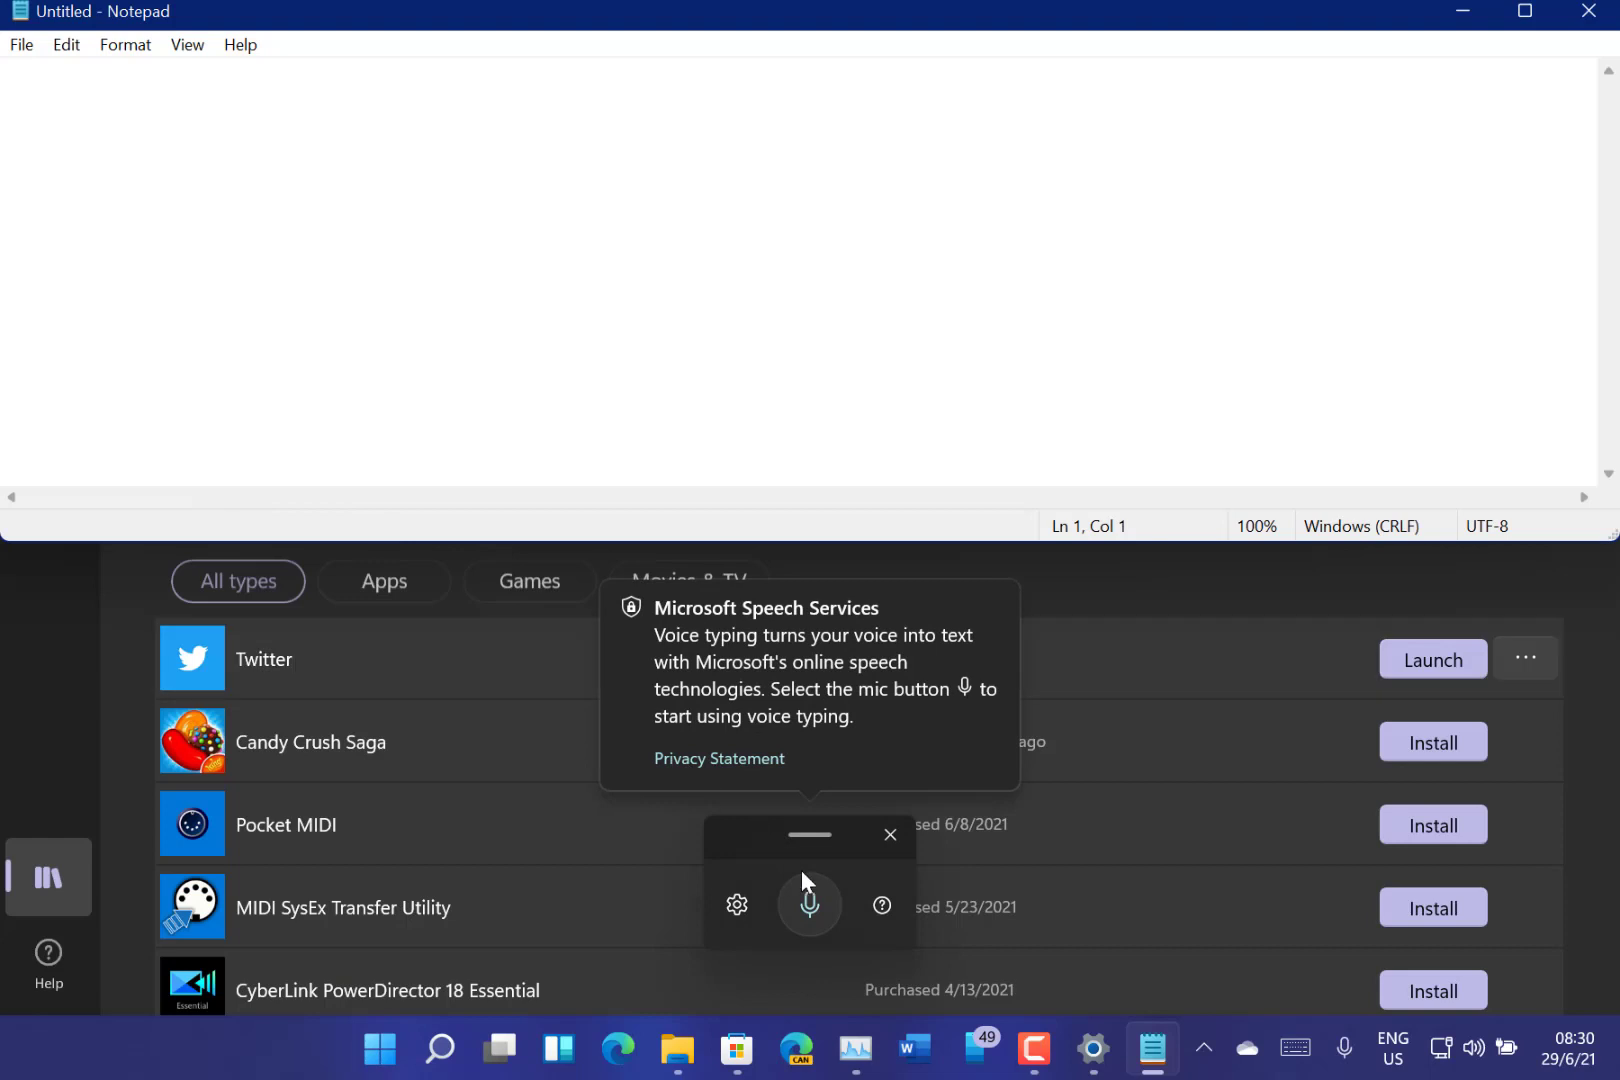
Step: Start and stop the voice typing mic to dictate a sentence into the blank Notepad
left_click(819, 899)
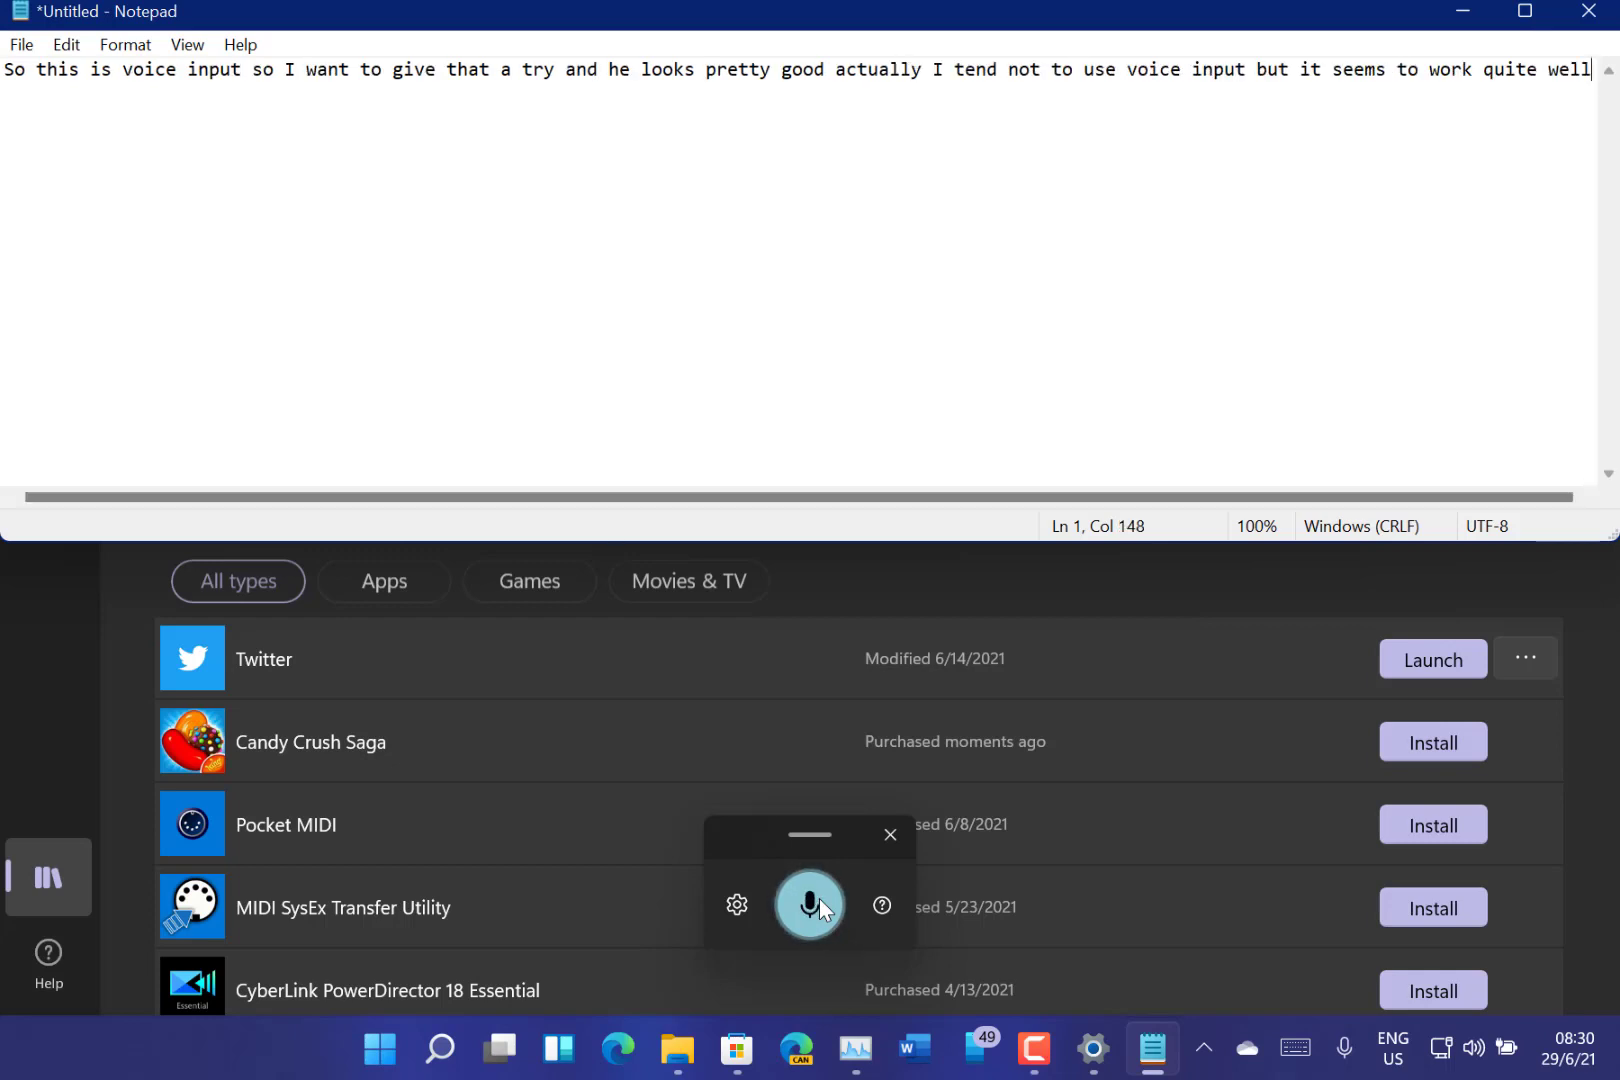
left_click(819, 899)
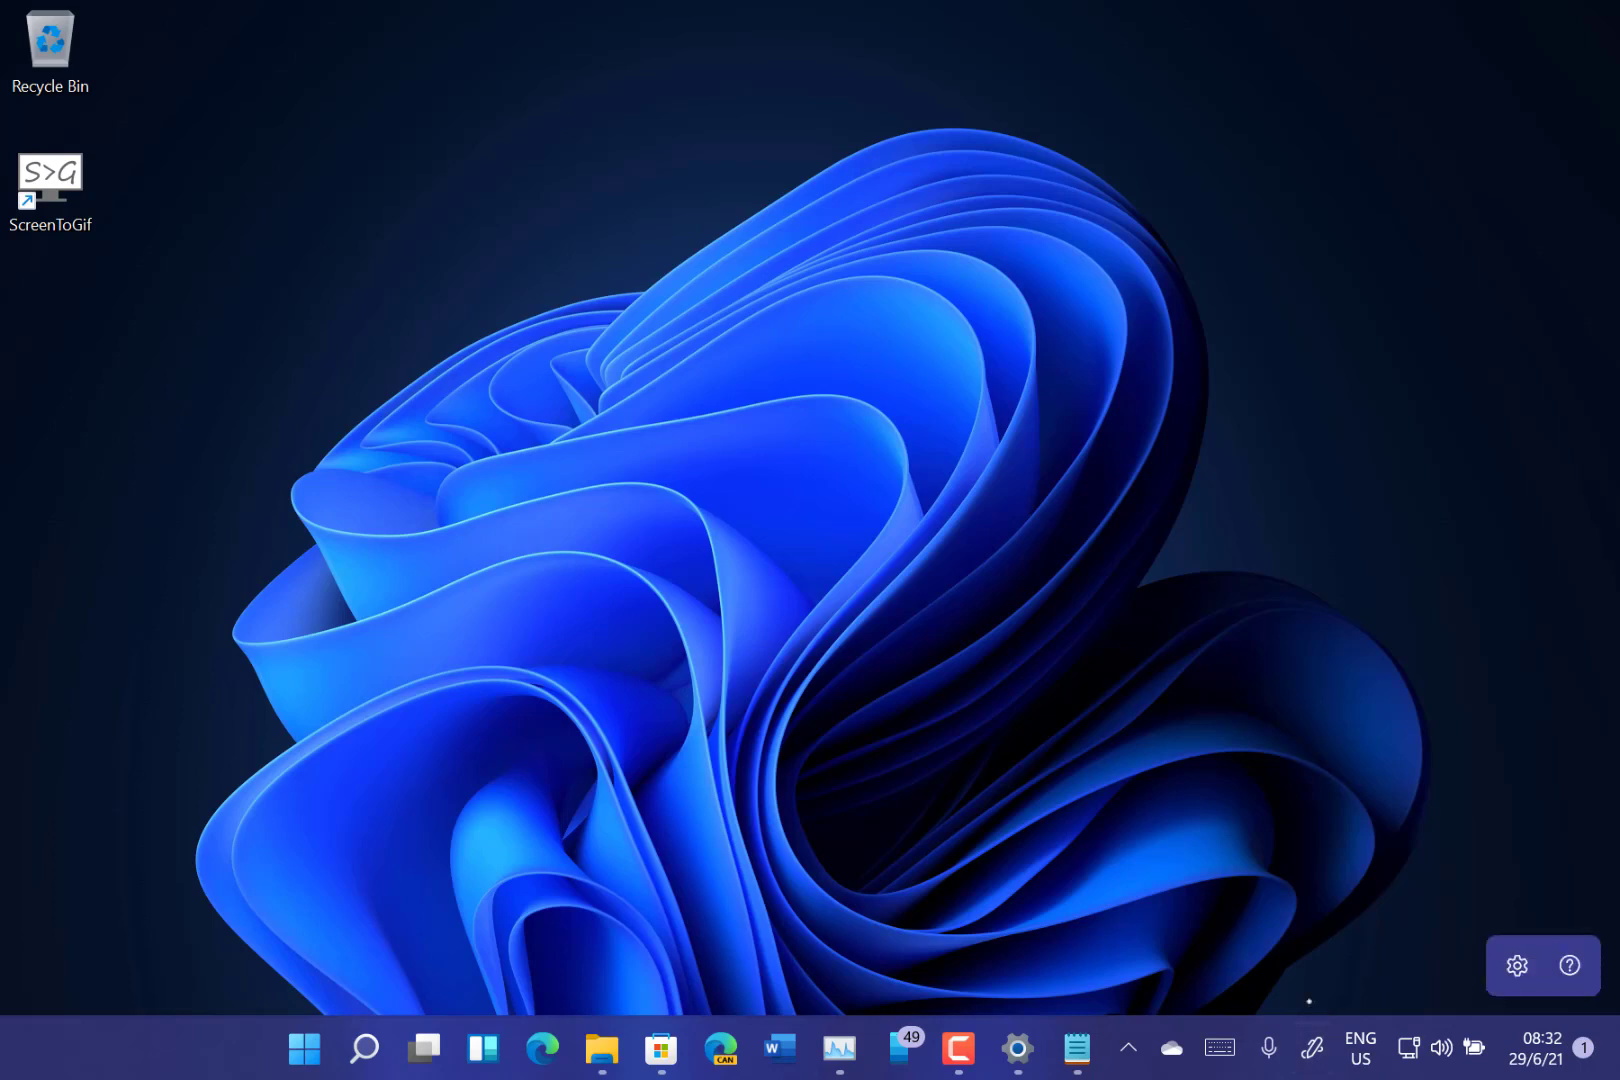
Step: Open the pen menu from the system tray, then close it again
left_click_drag(1000, 582, 1382, 1014)
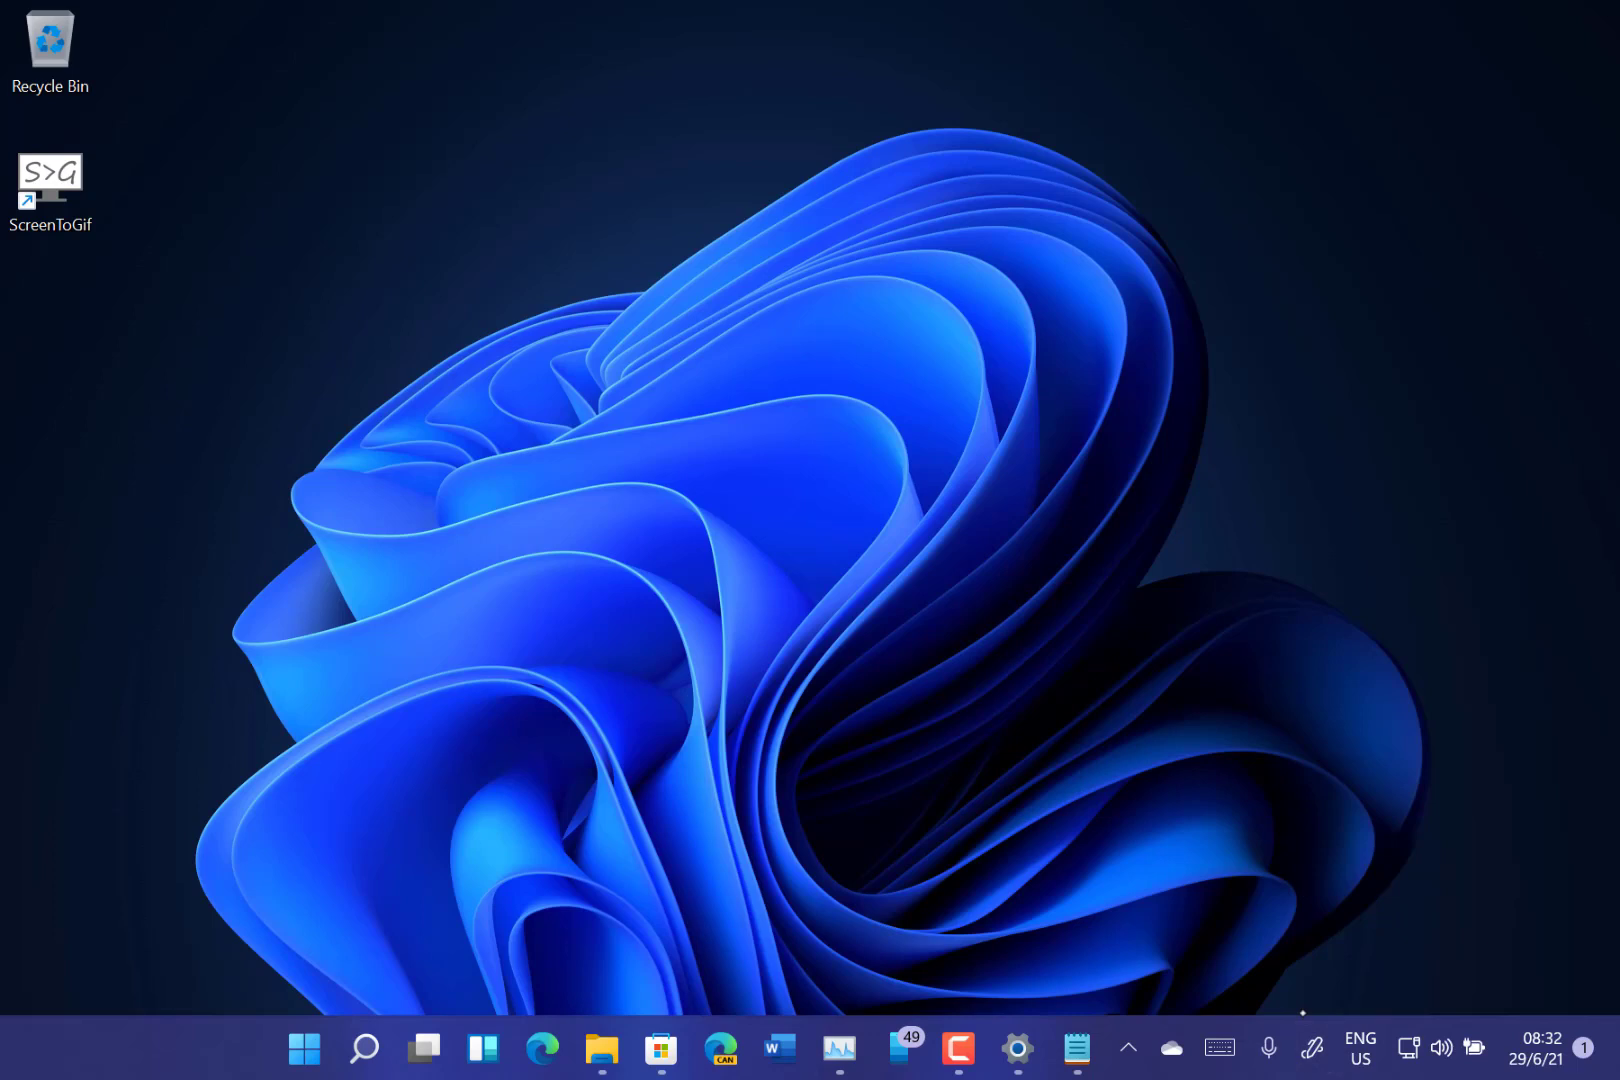
left_click(1311, 1047)
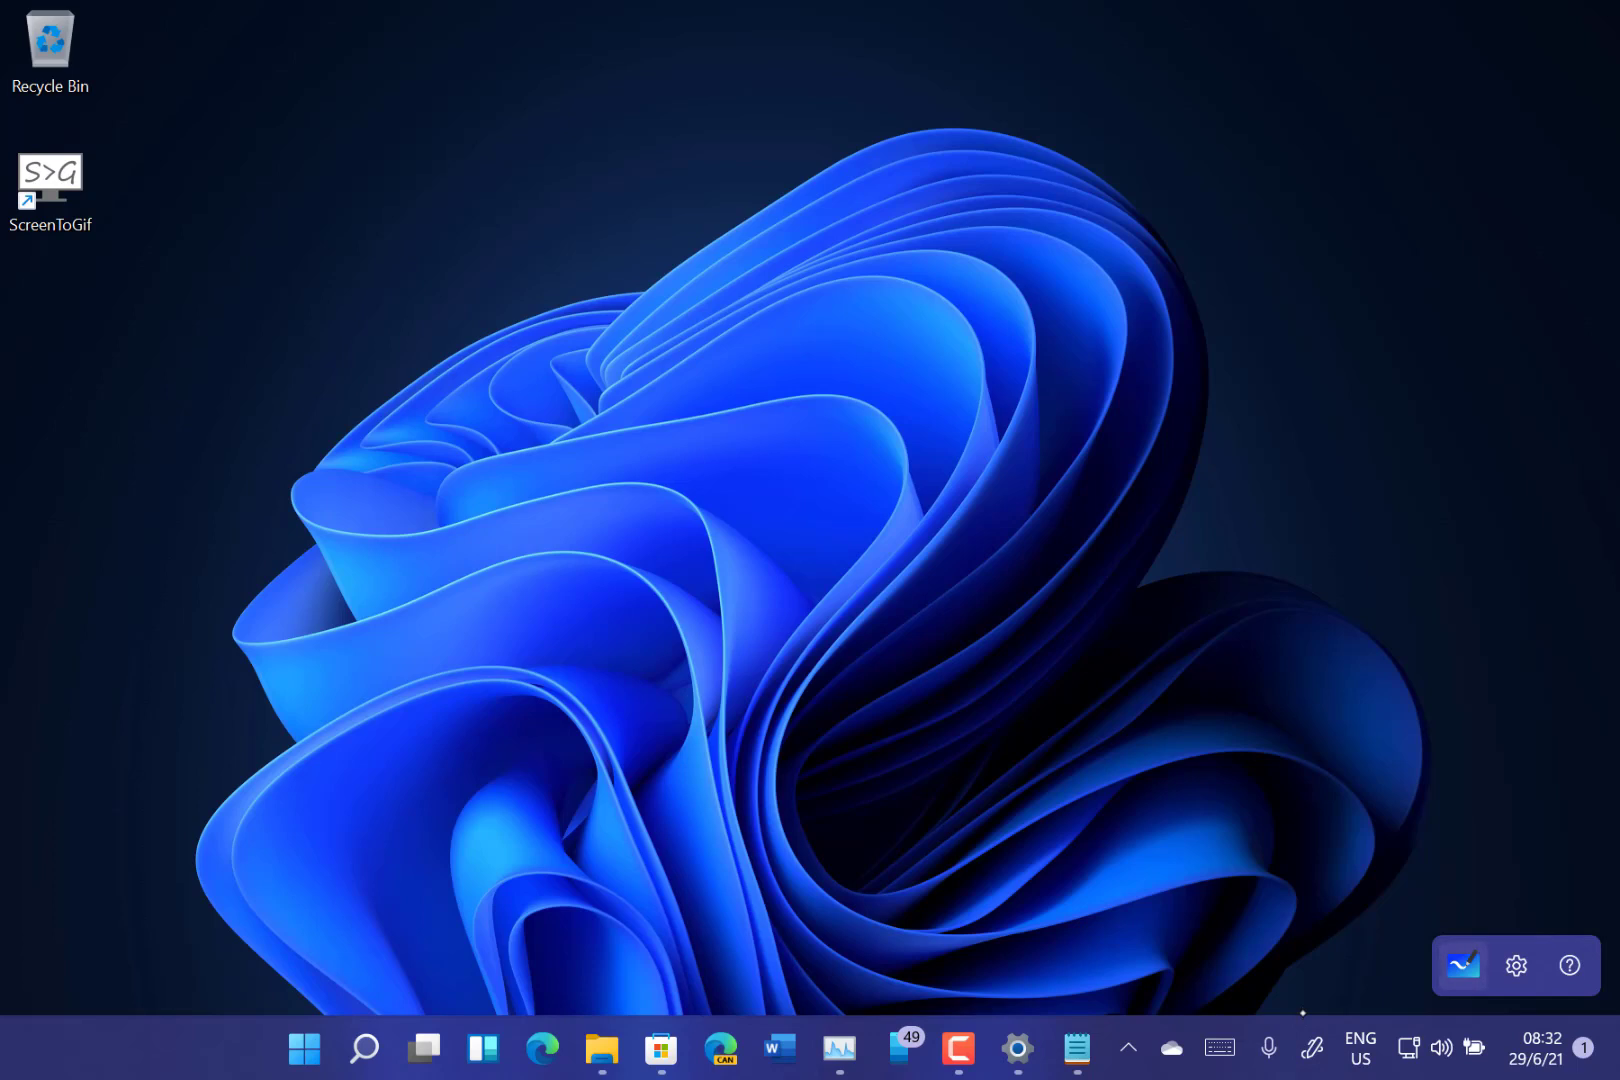
left_click(936, 543)
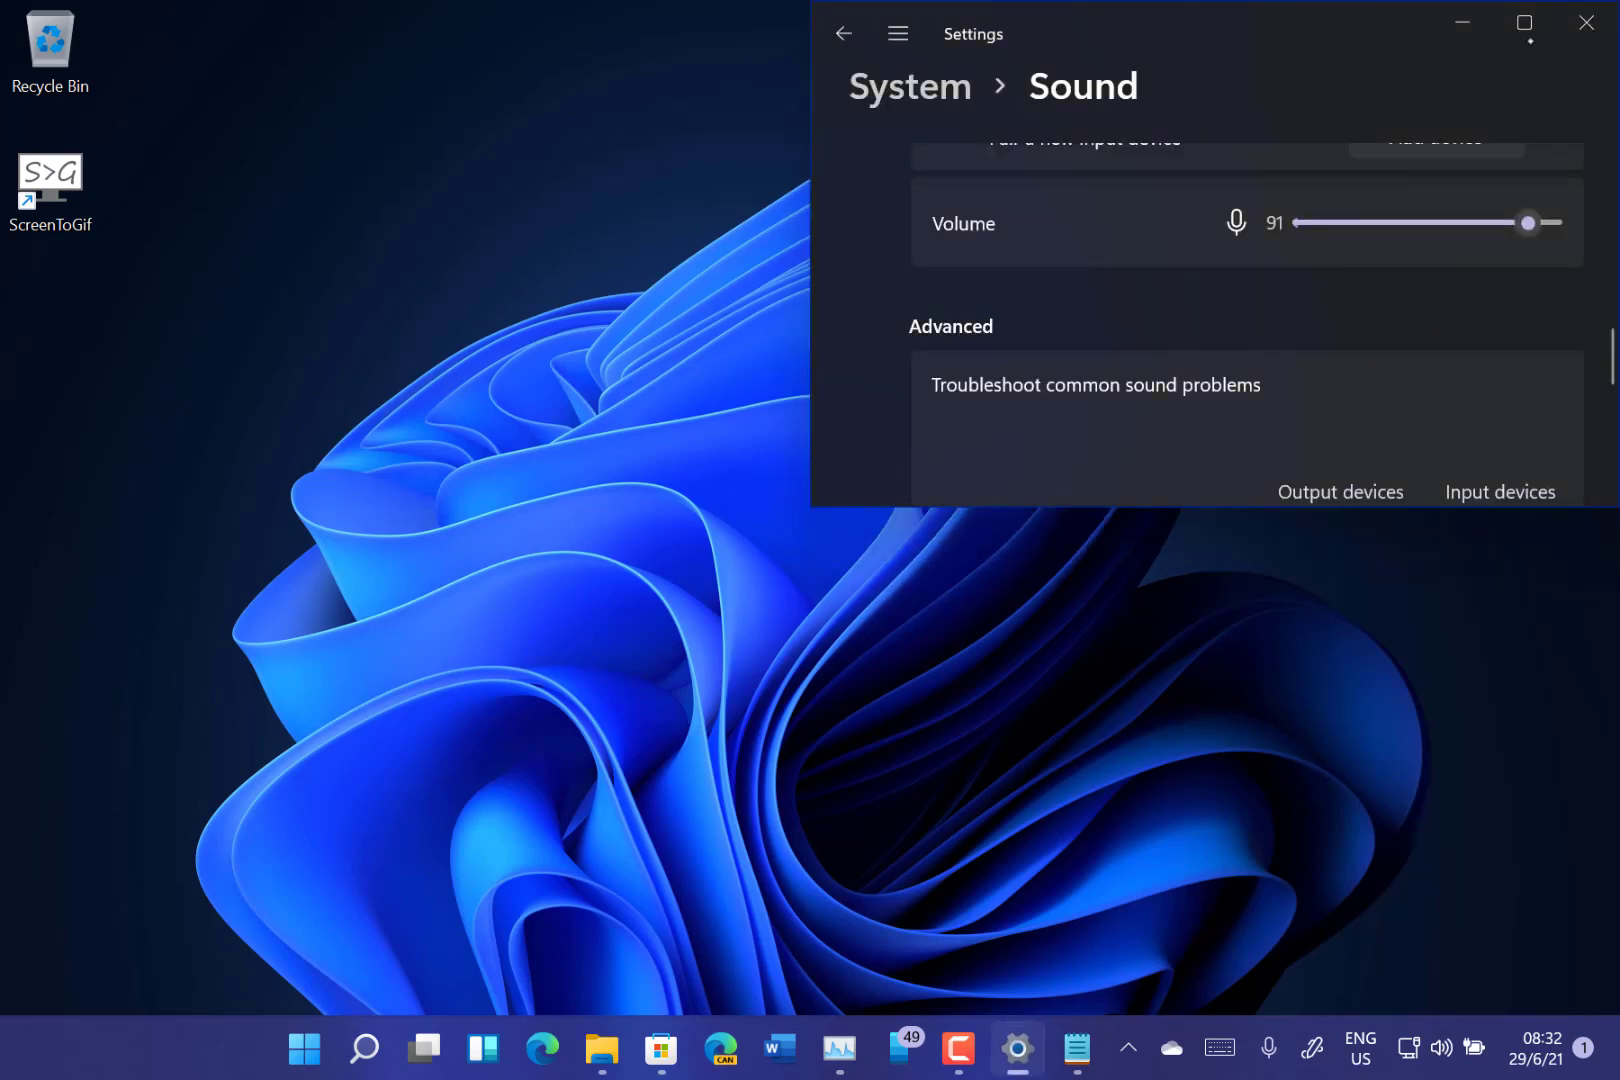
Step: Maximize Settings and scroll the System > Display page down to Related settings
left_click(1528, 30)
mouse_move(1526, 28)
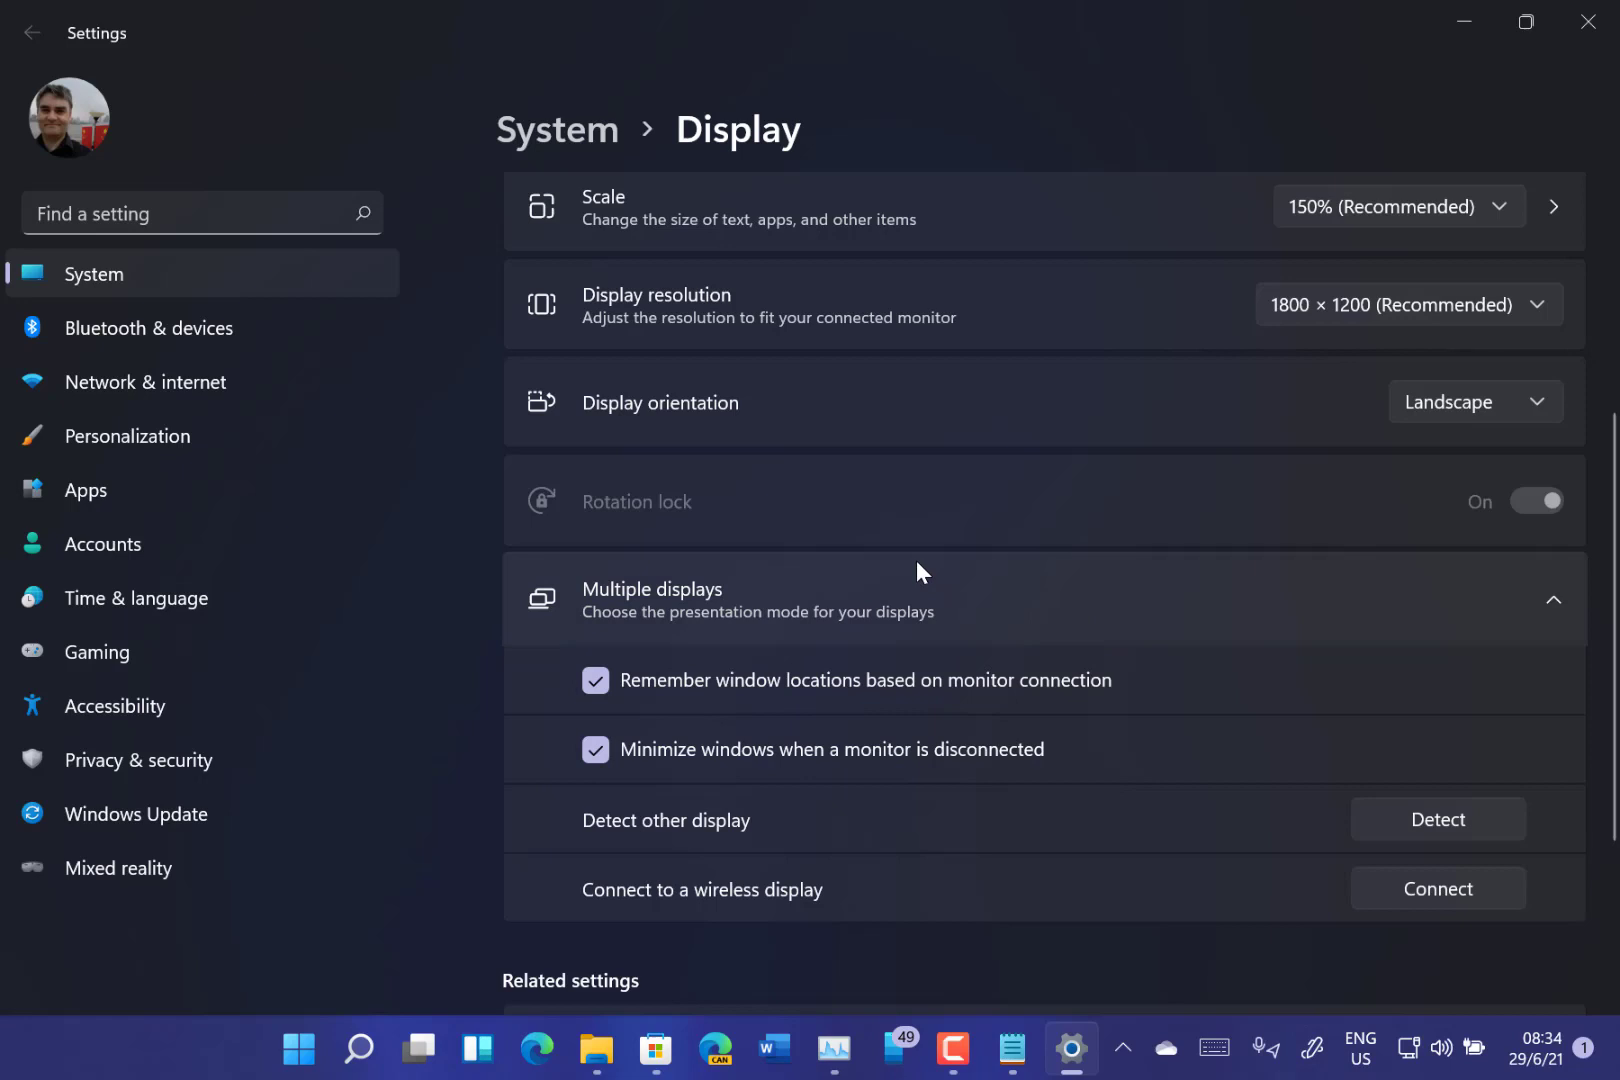
scroll(916, 570, "down", 3)
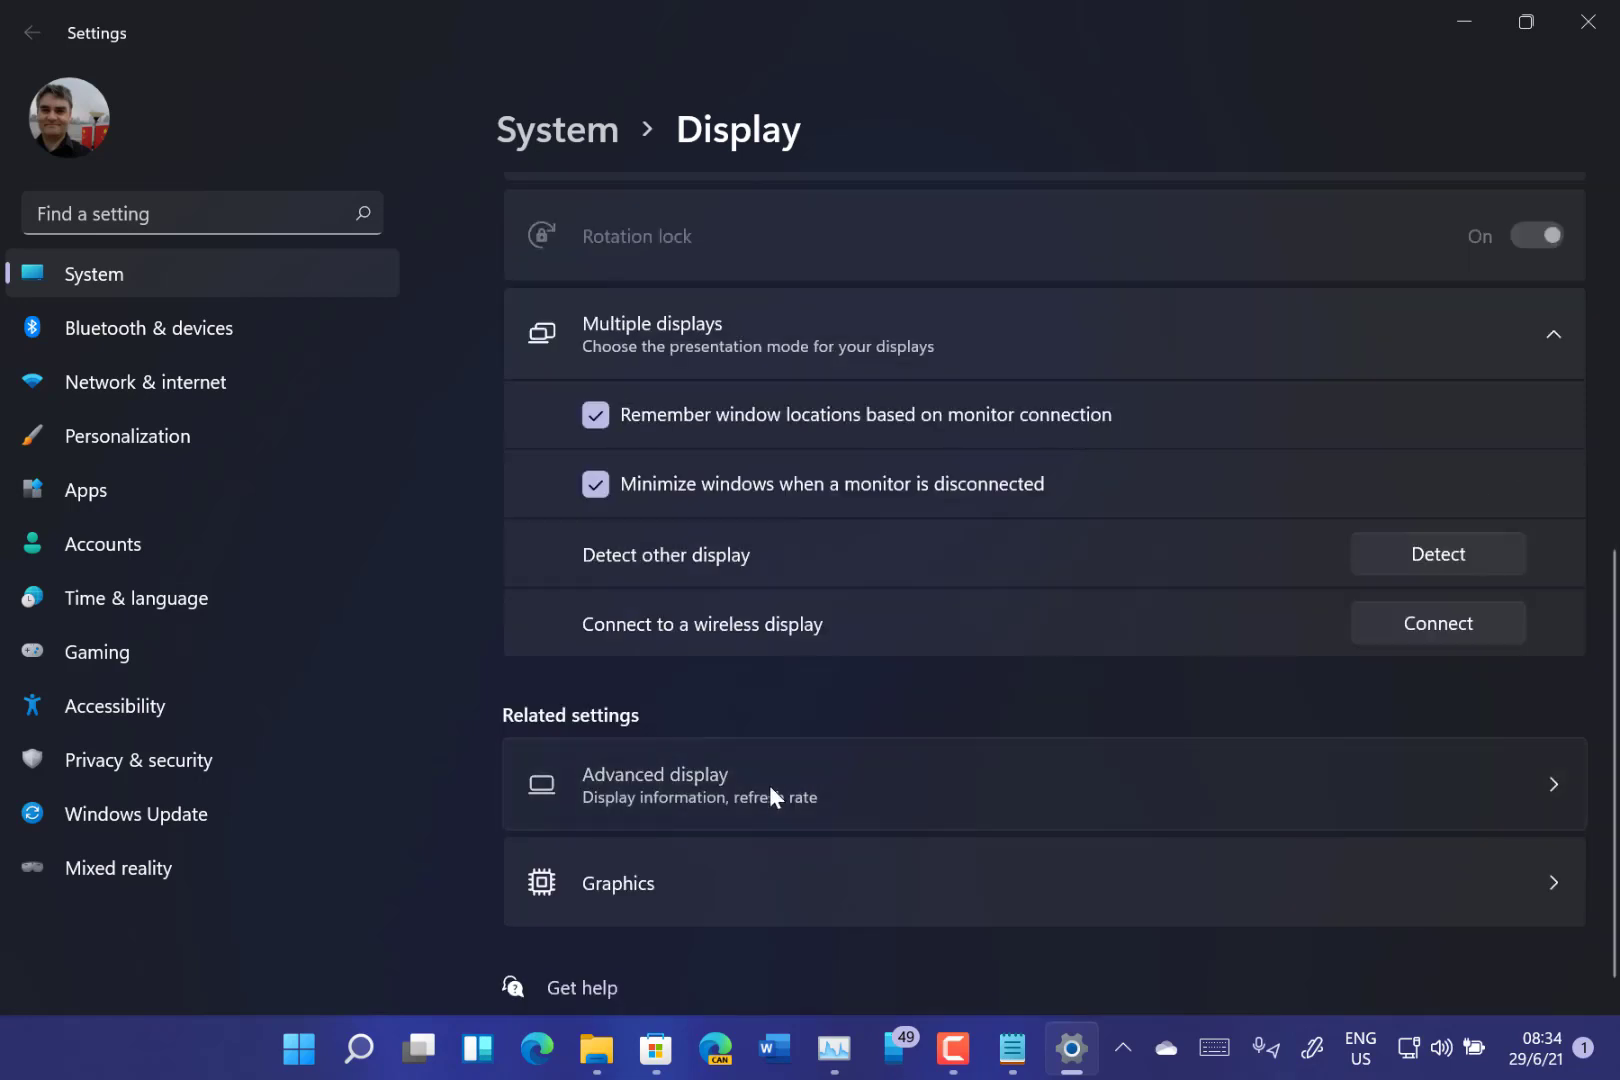
Step: Open Advanced display and check the refresh rate list, leaving it at 59.90 Hz
left_click(770, 790)
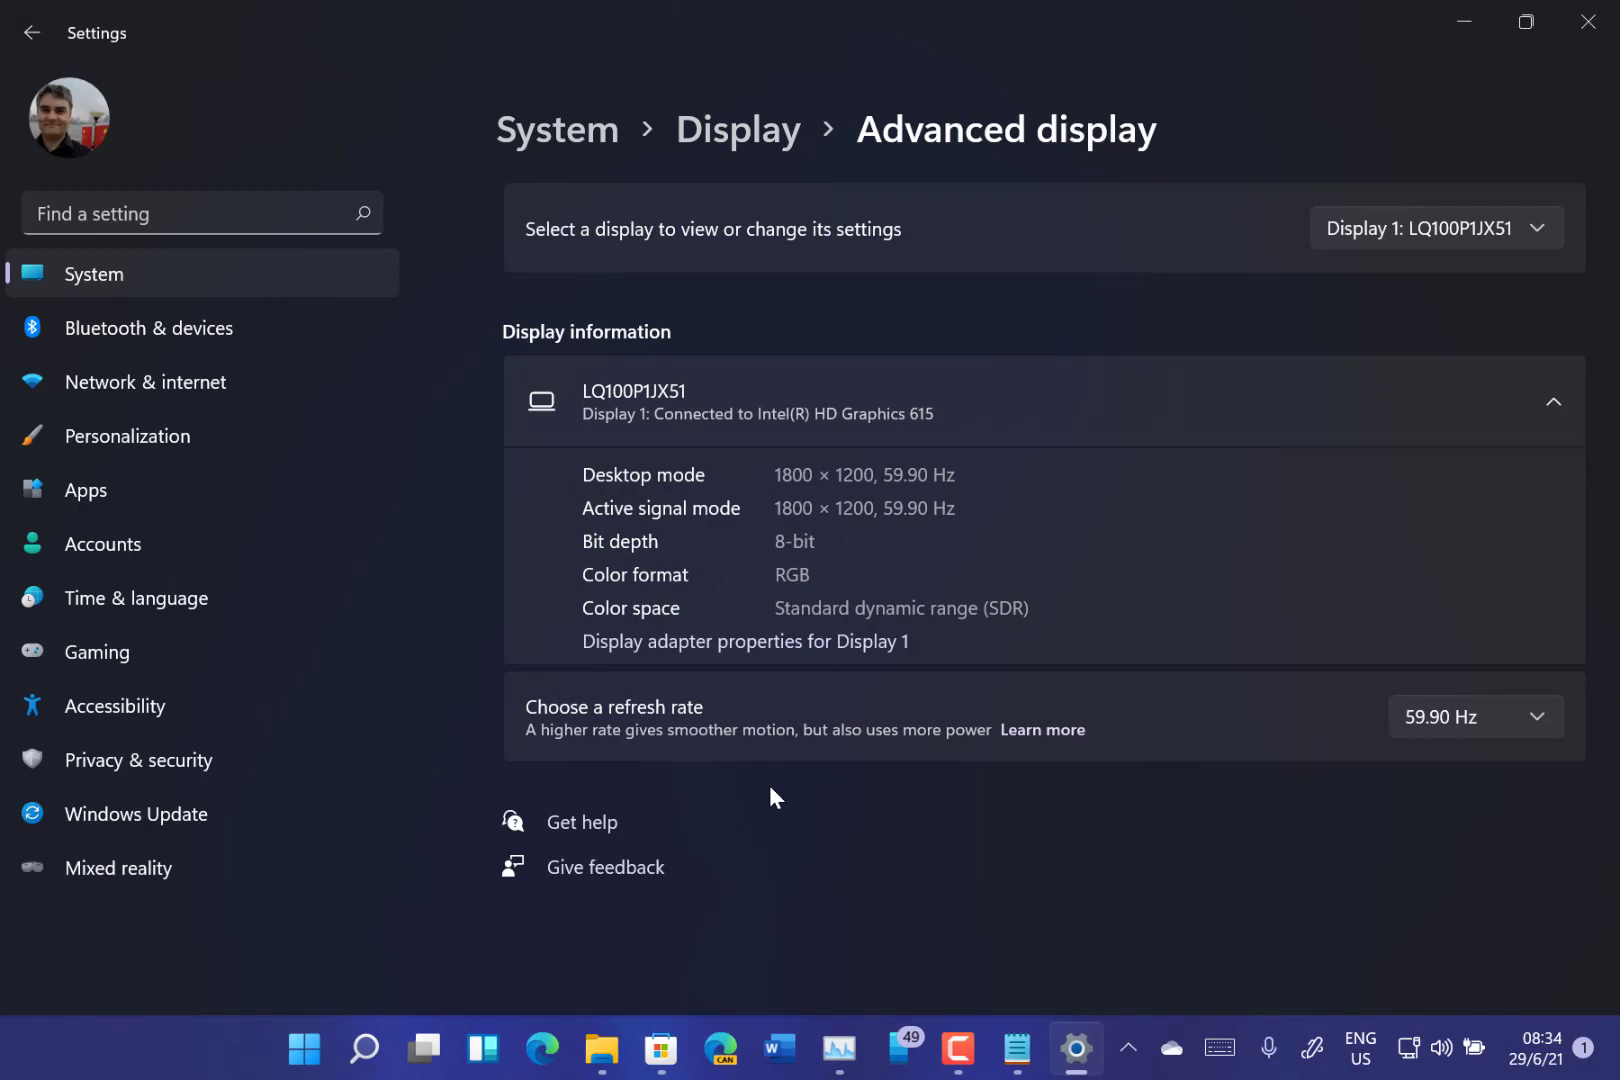
left_click(1545, 722)
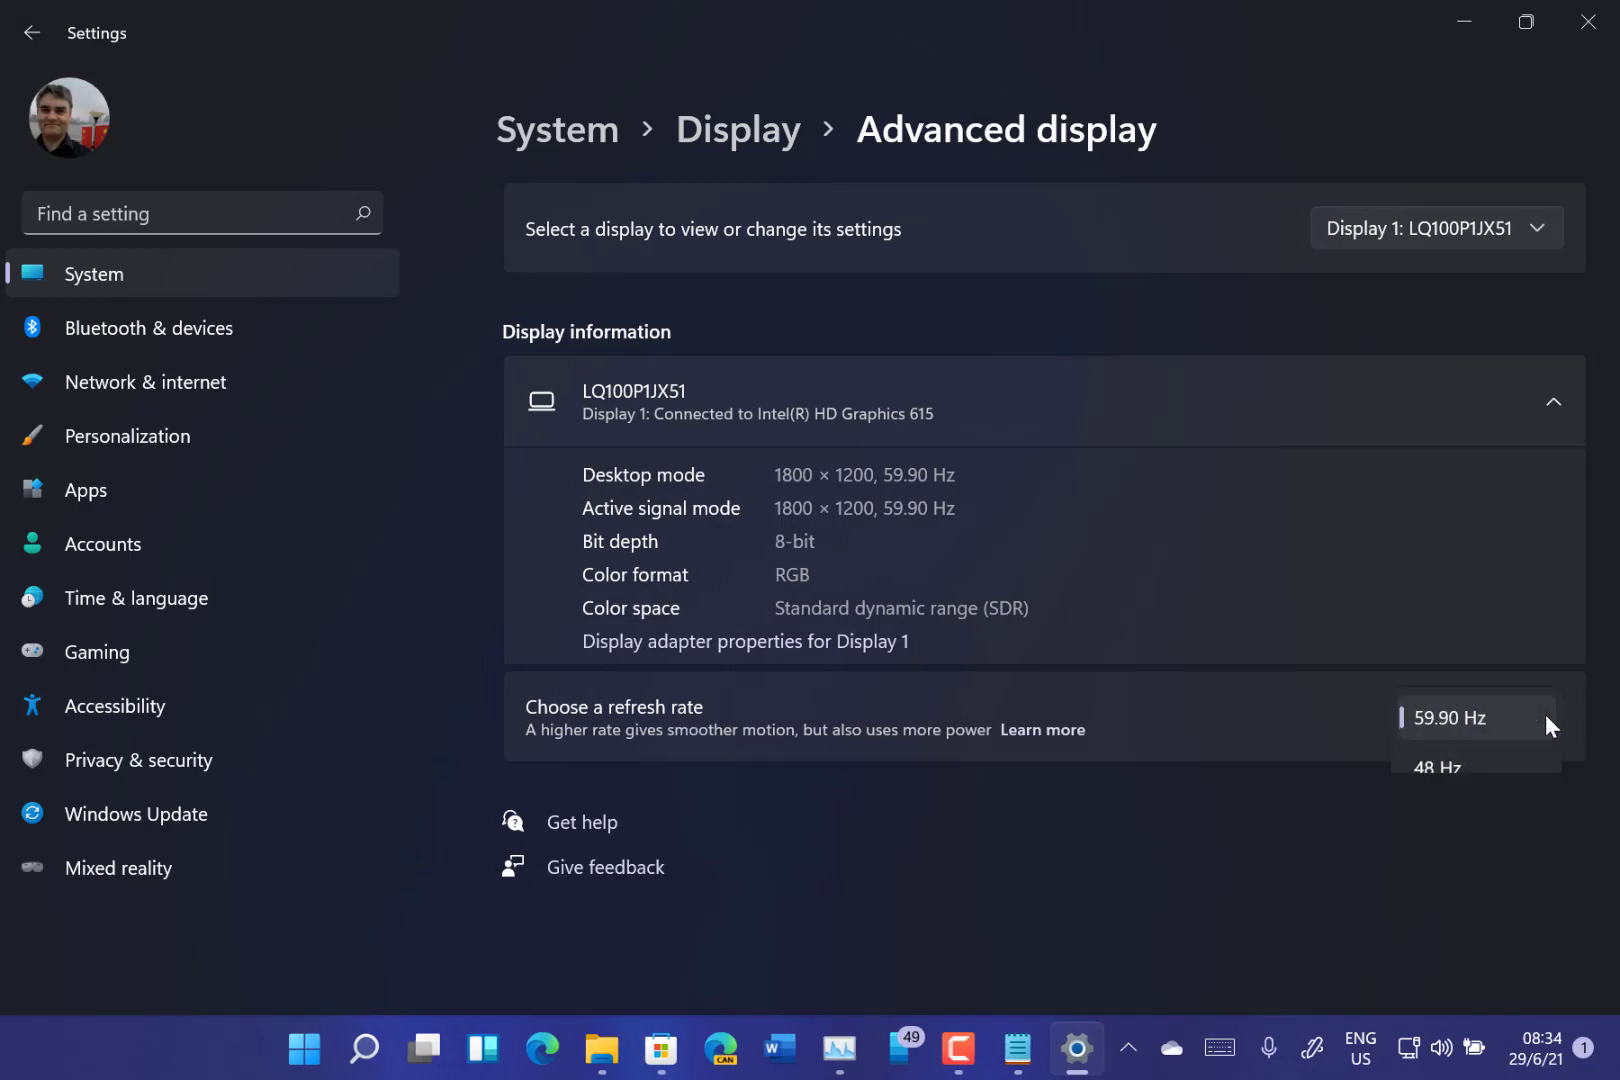
left_click(1354, 581)
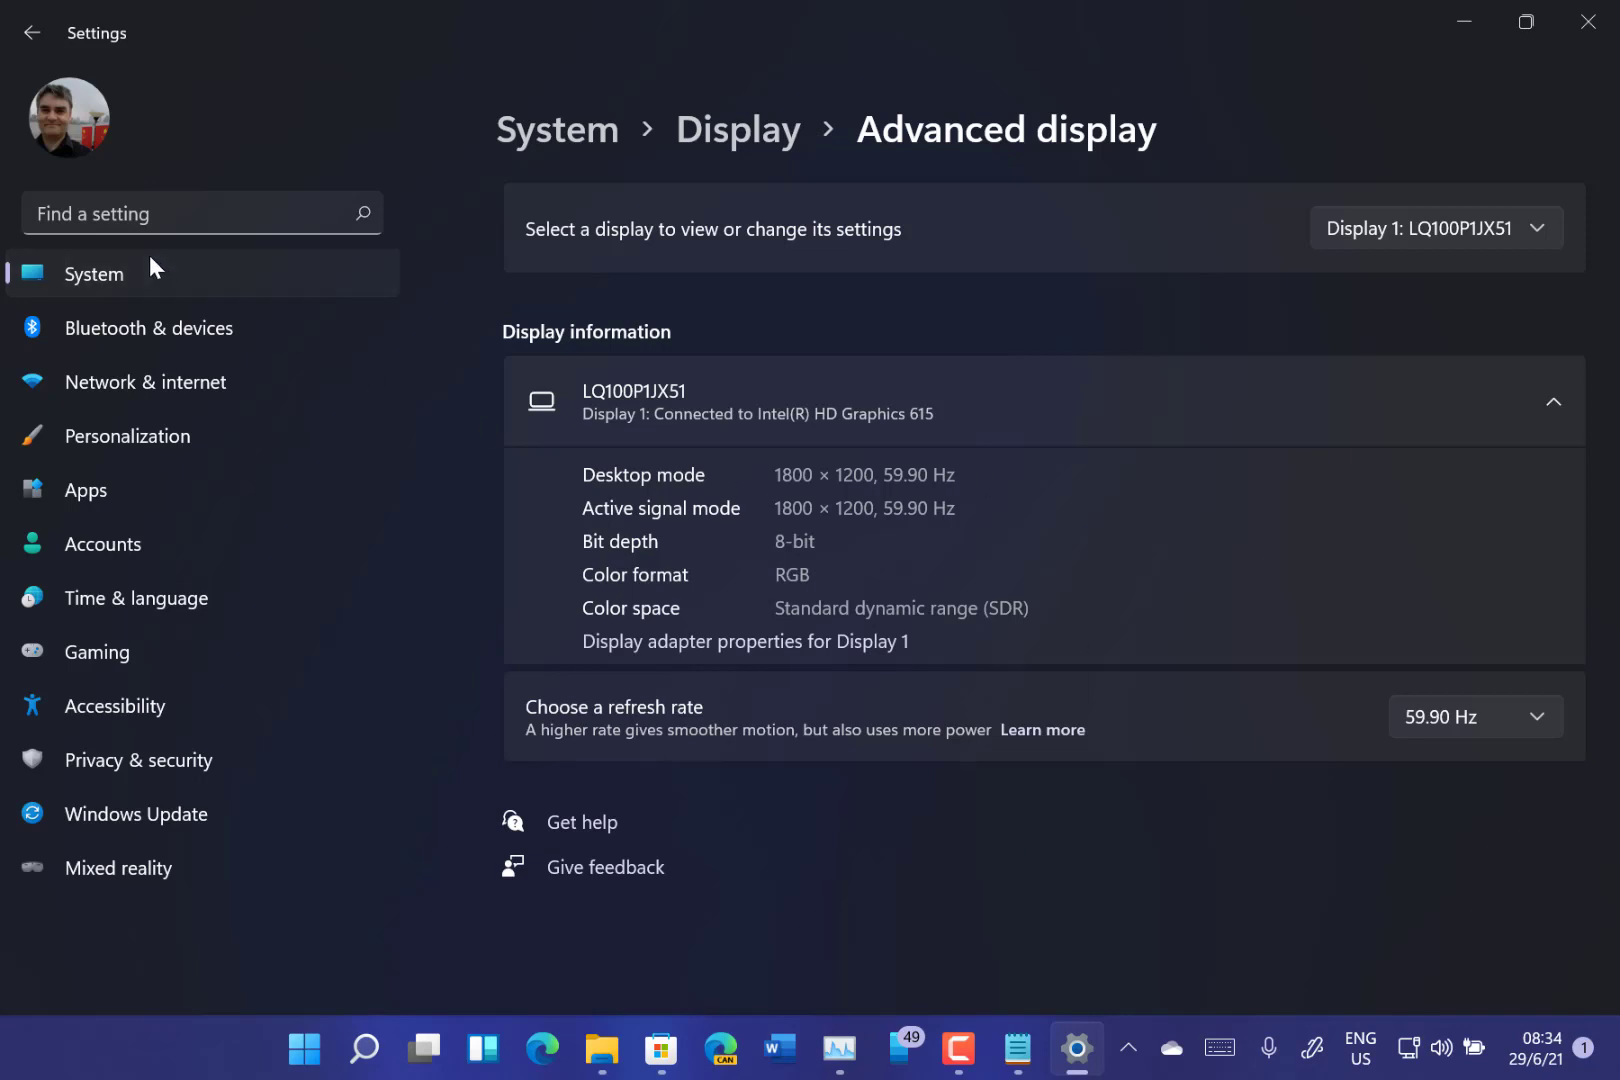
Step: Go back twice to the System page and scroll through its categories and back up
left_click(47, 40)
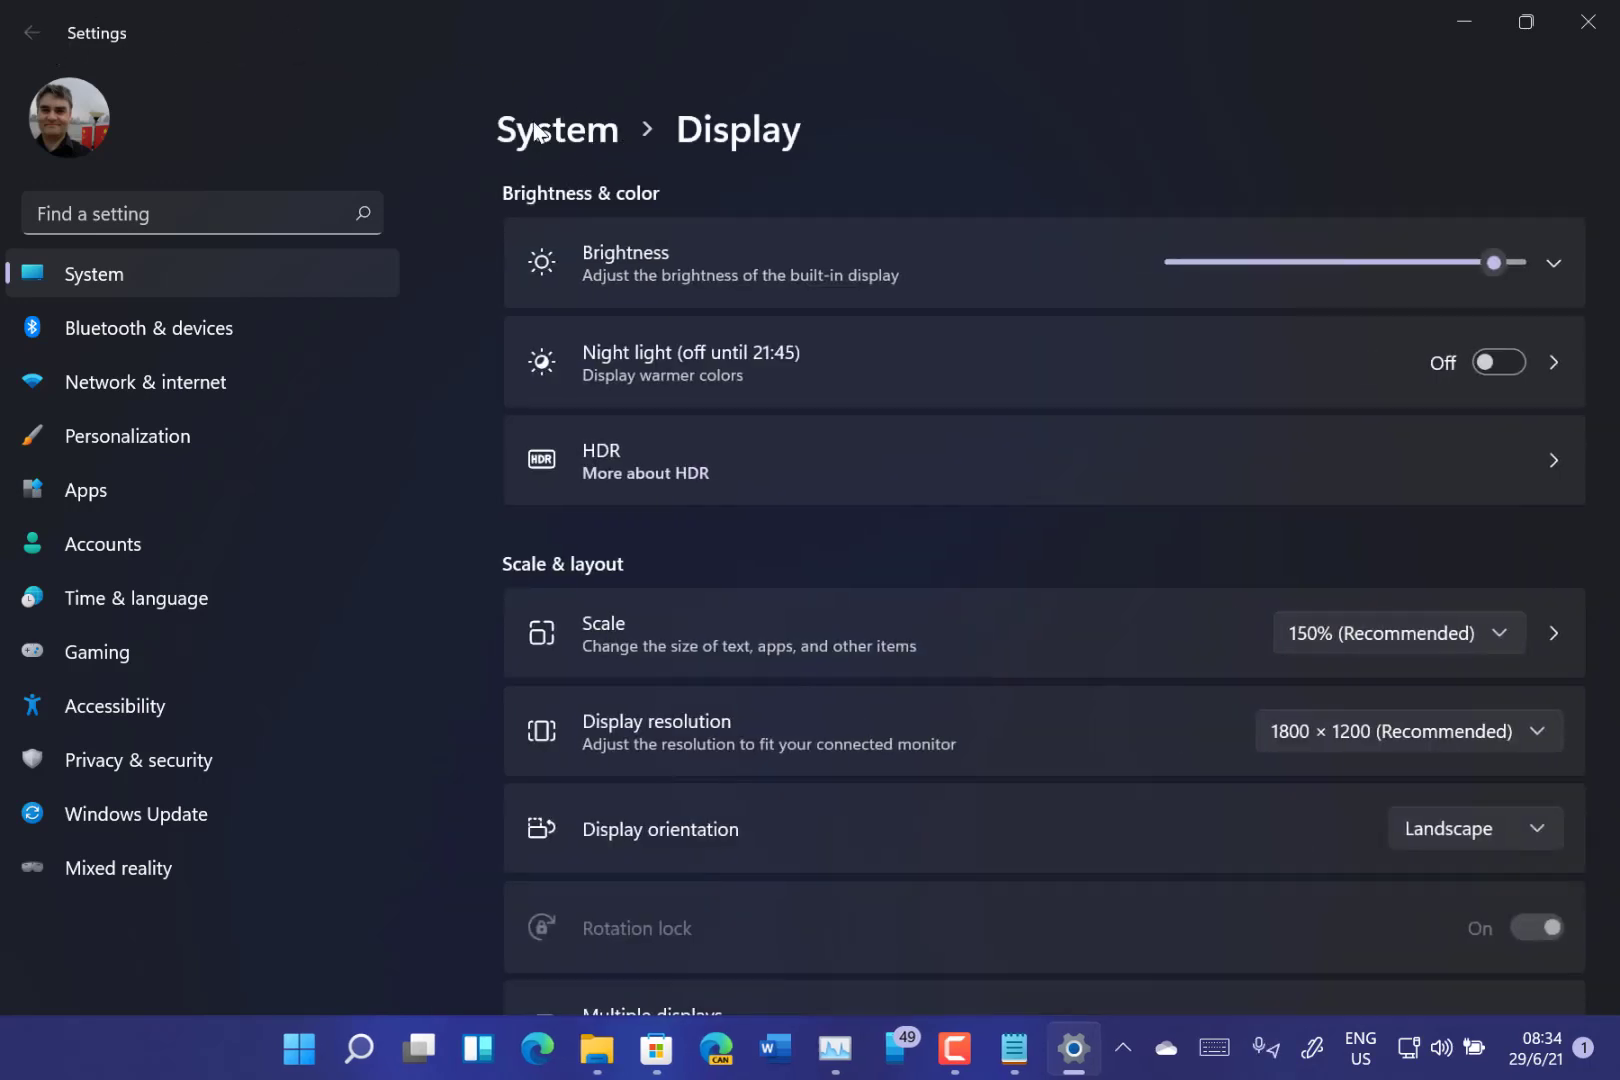
left_click(46, 20)
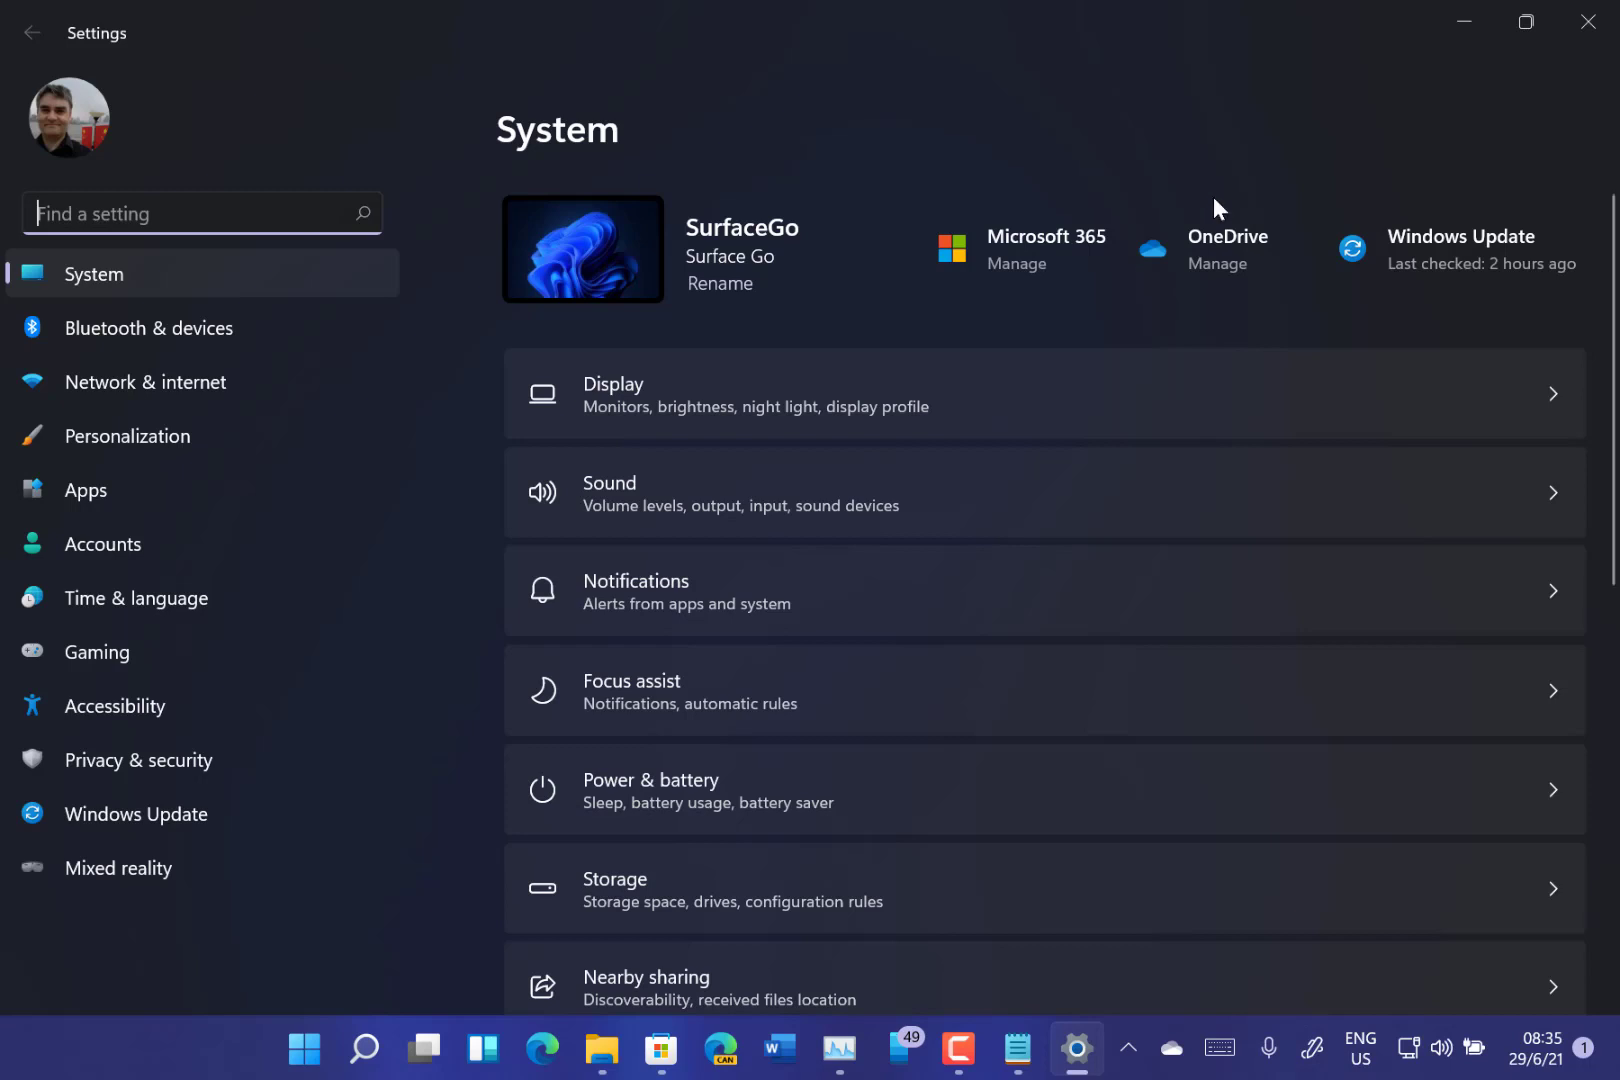
scroll(864, 575, "down", 3)
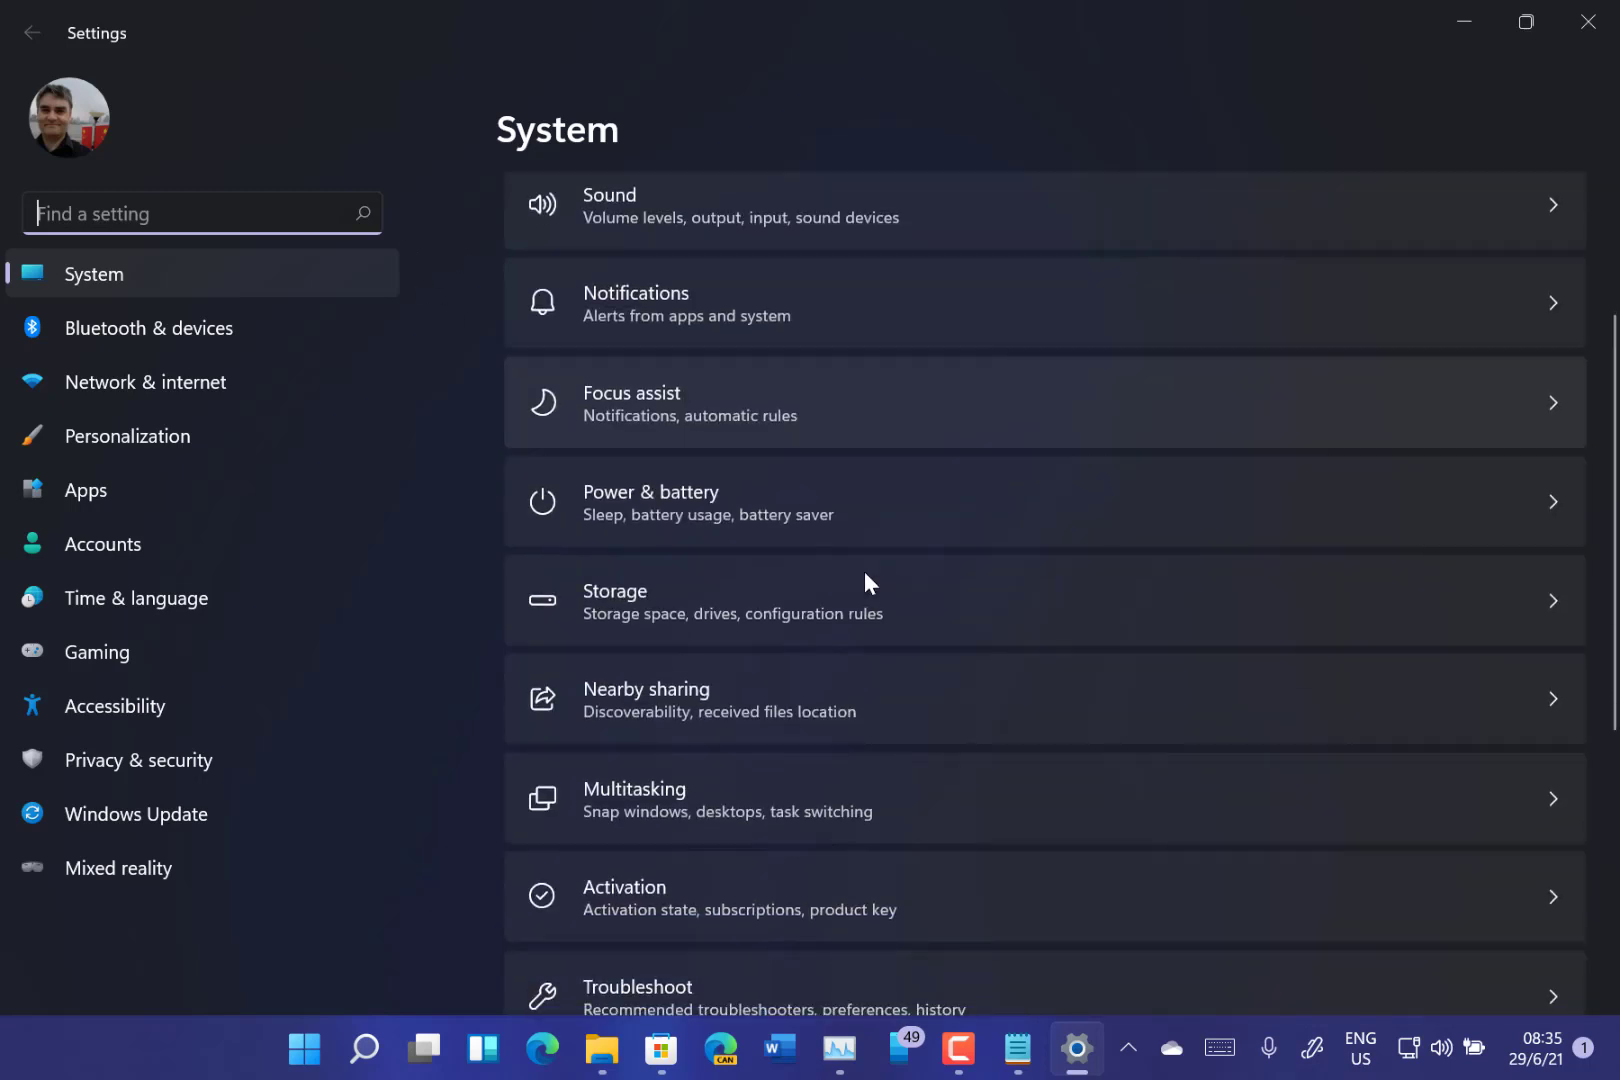
scroll(864, 575, "down", 4)
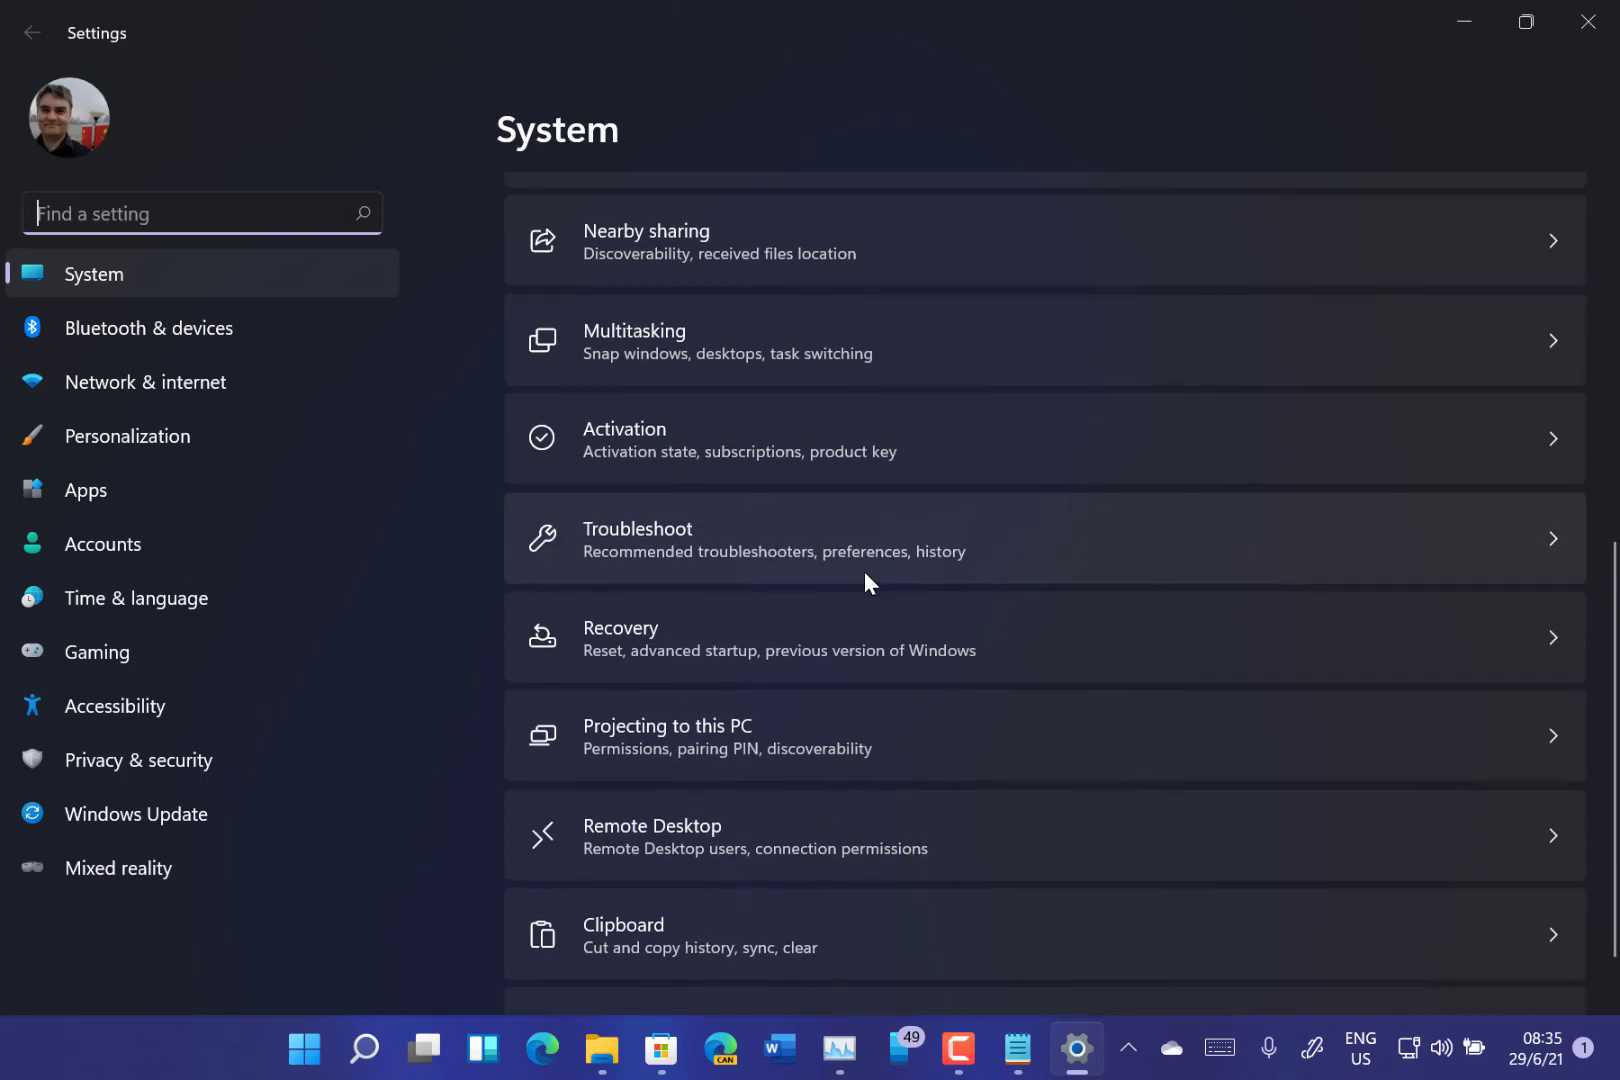
scroll(864, 575, "down", 1)
scroll(864, 575, "up", 2)
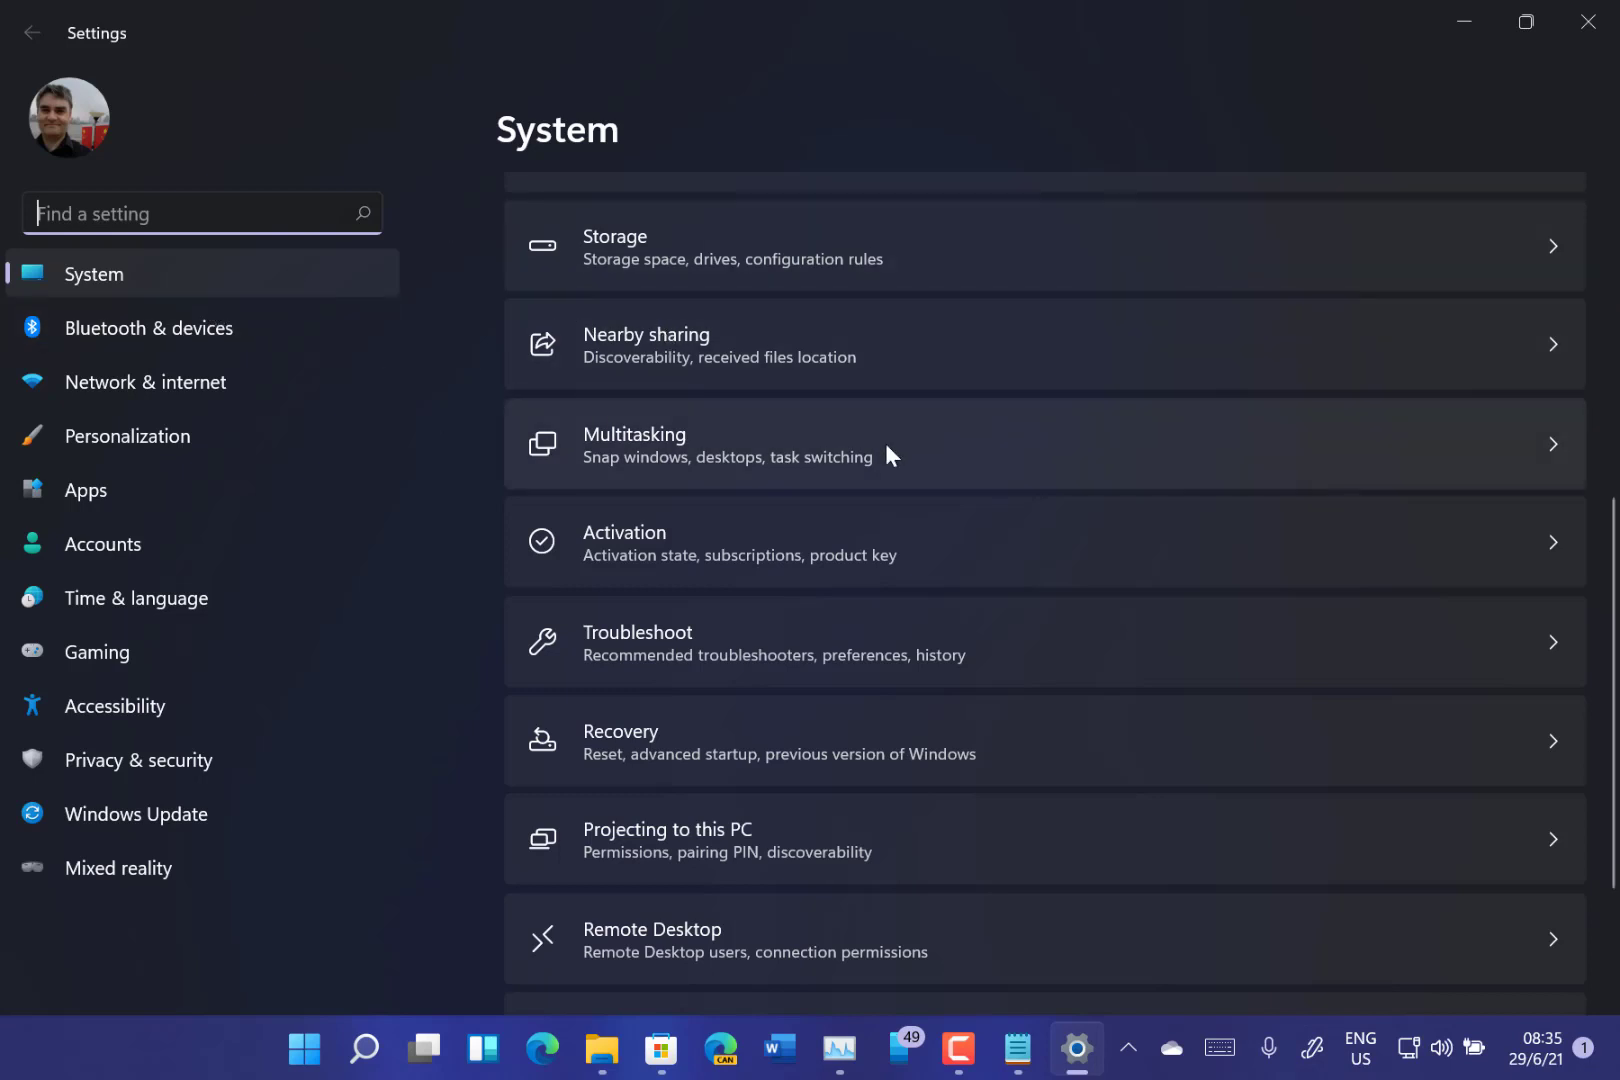
scroll(886, 455, "up", 5)
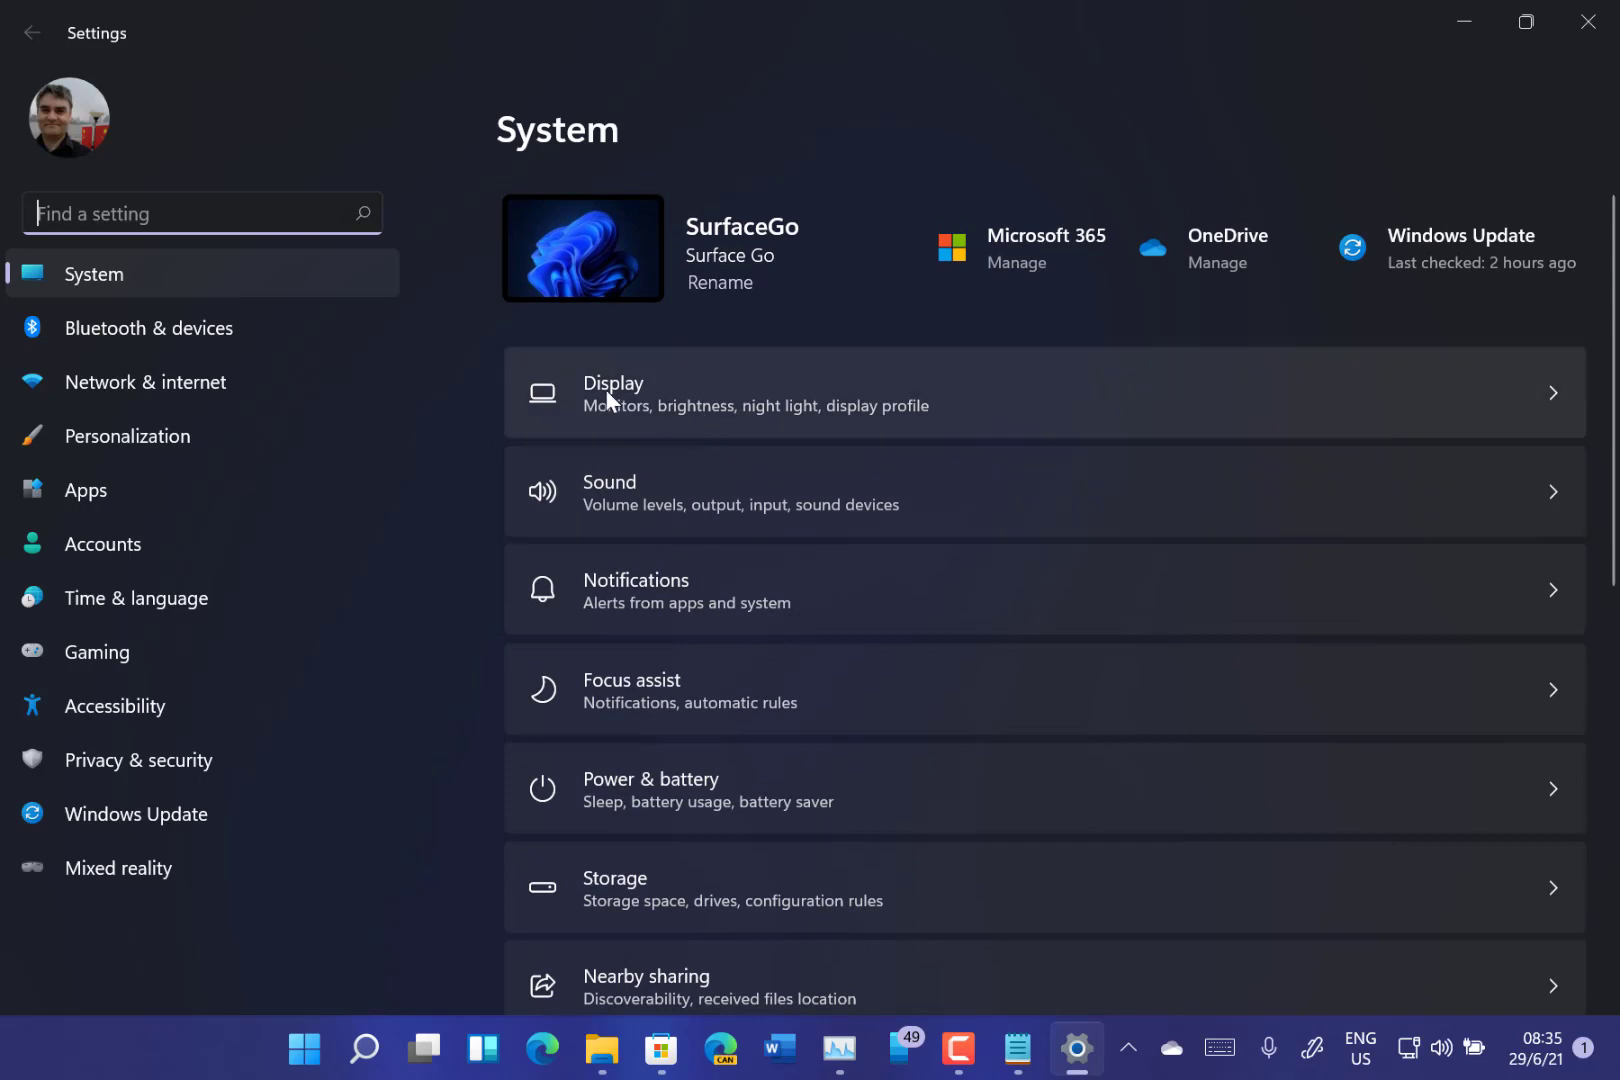
Step: View the Notifications page, return to System, then open and scroll Power & battery
left_click(867, 579)
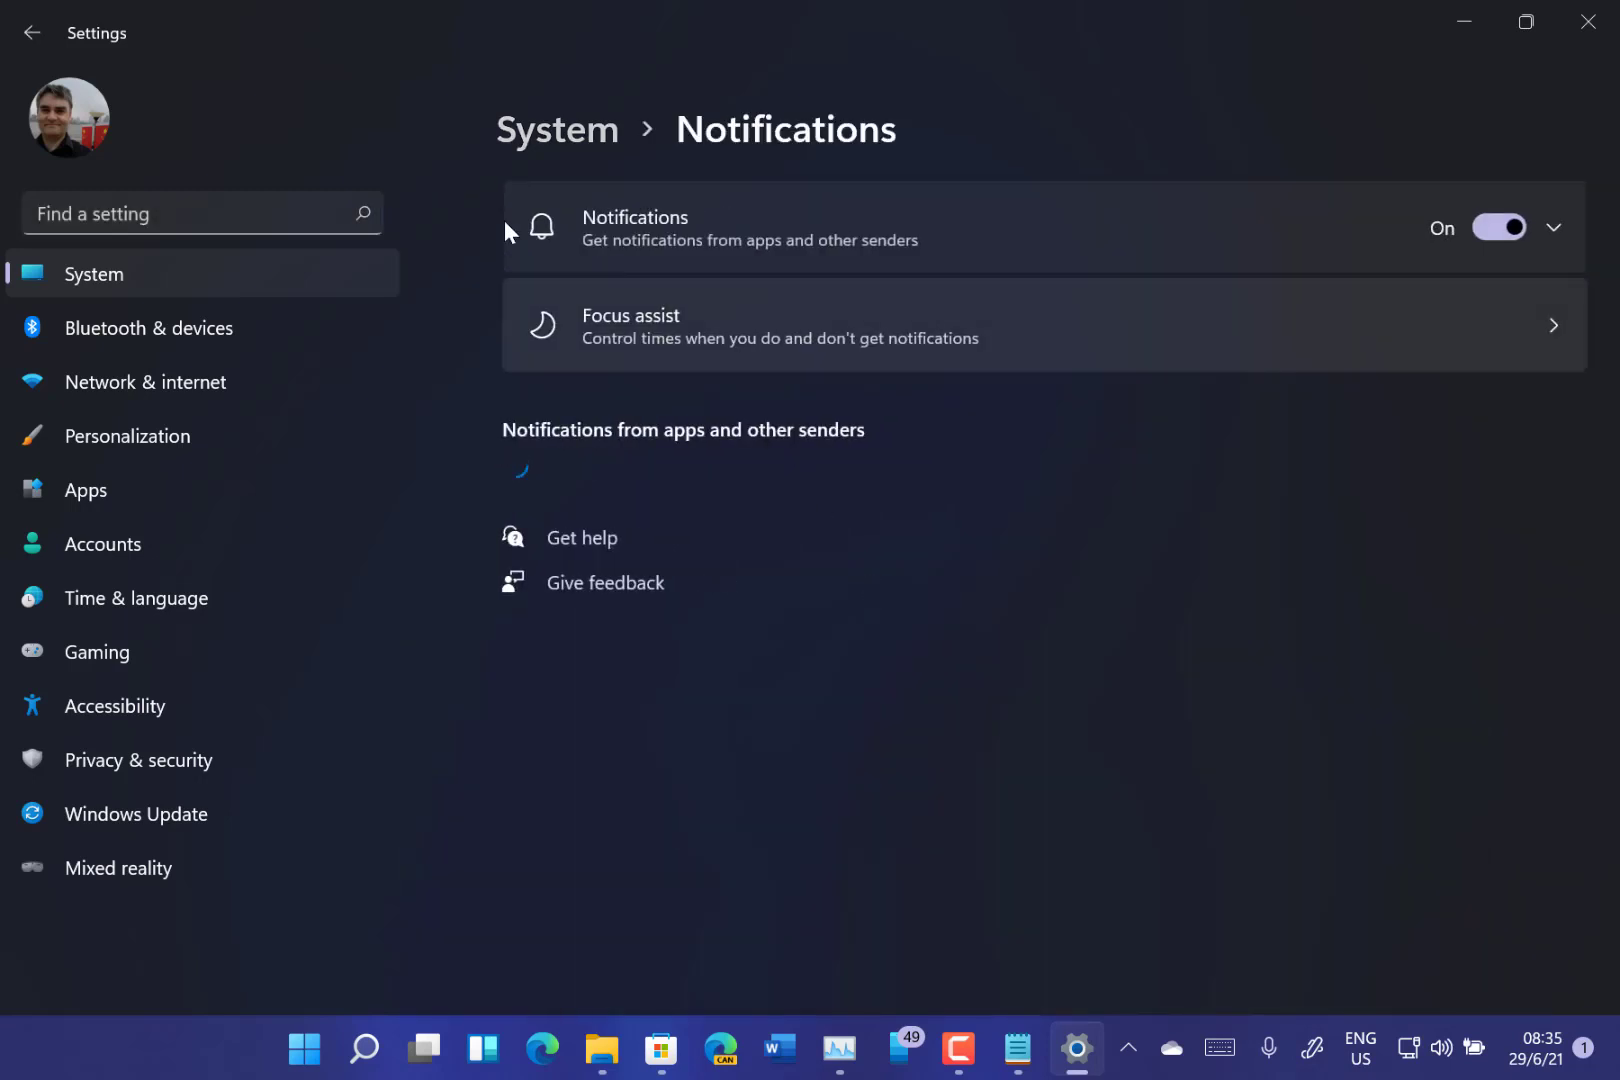
mouse_move(650, 1046)
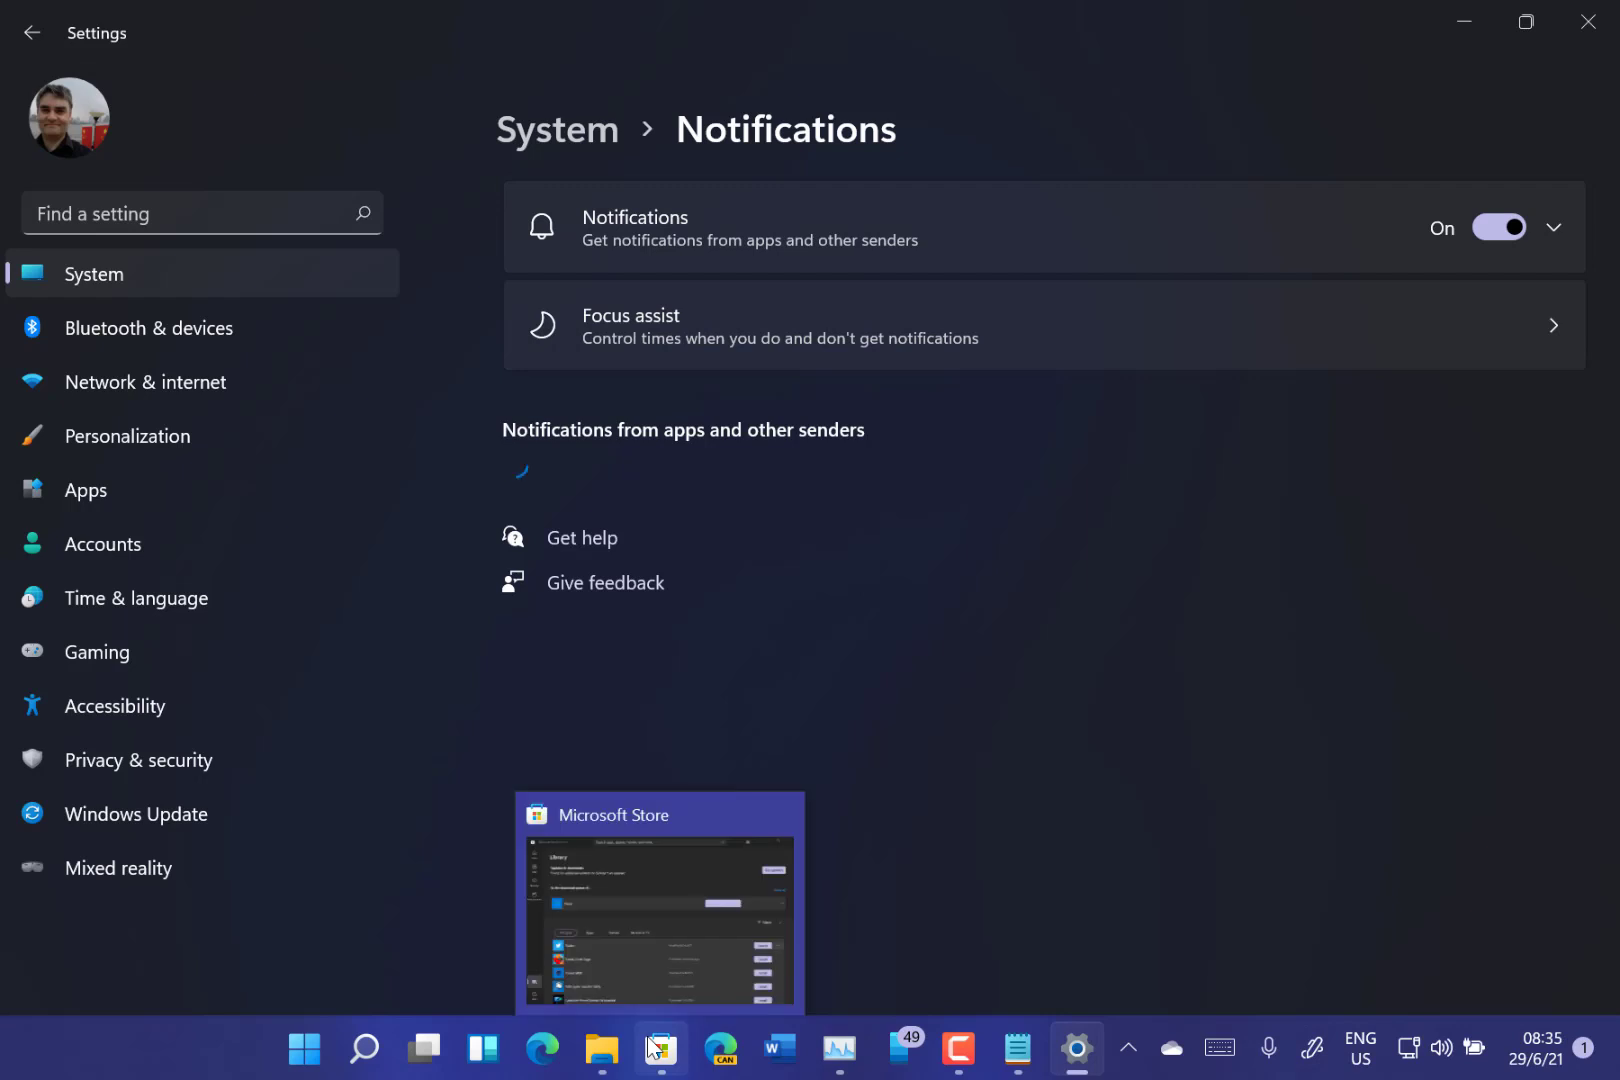
left_click(18, 40)
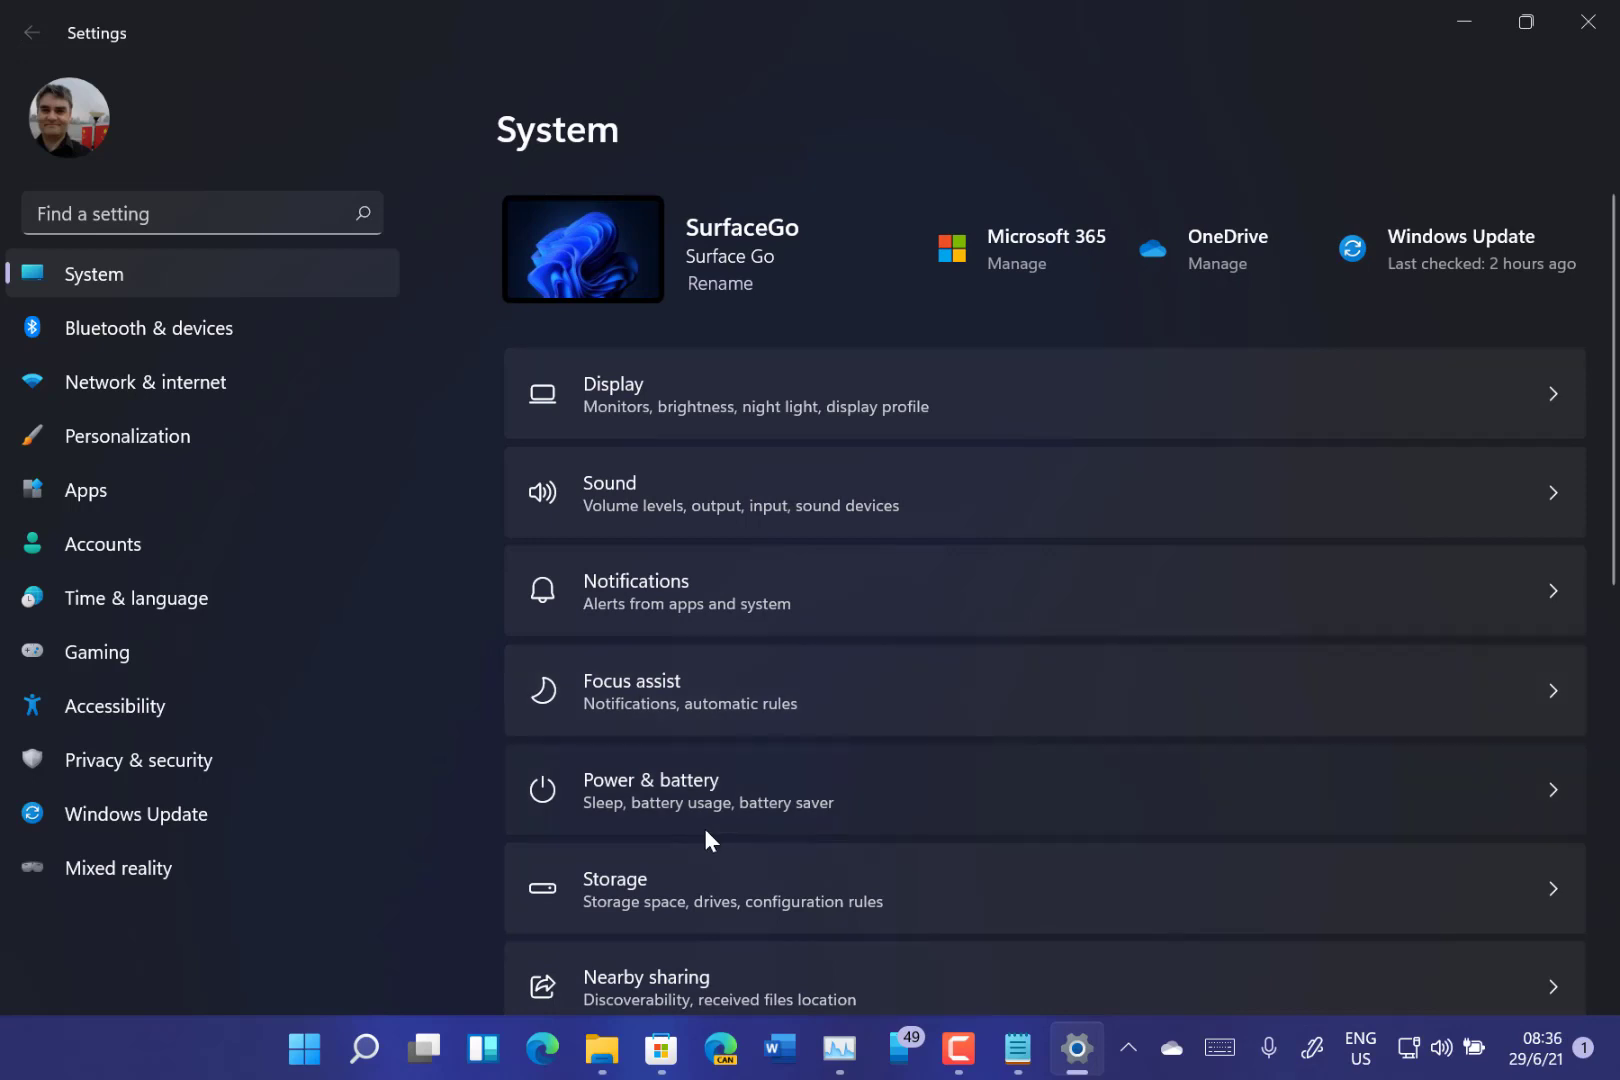
left_click(763, 786)
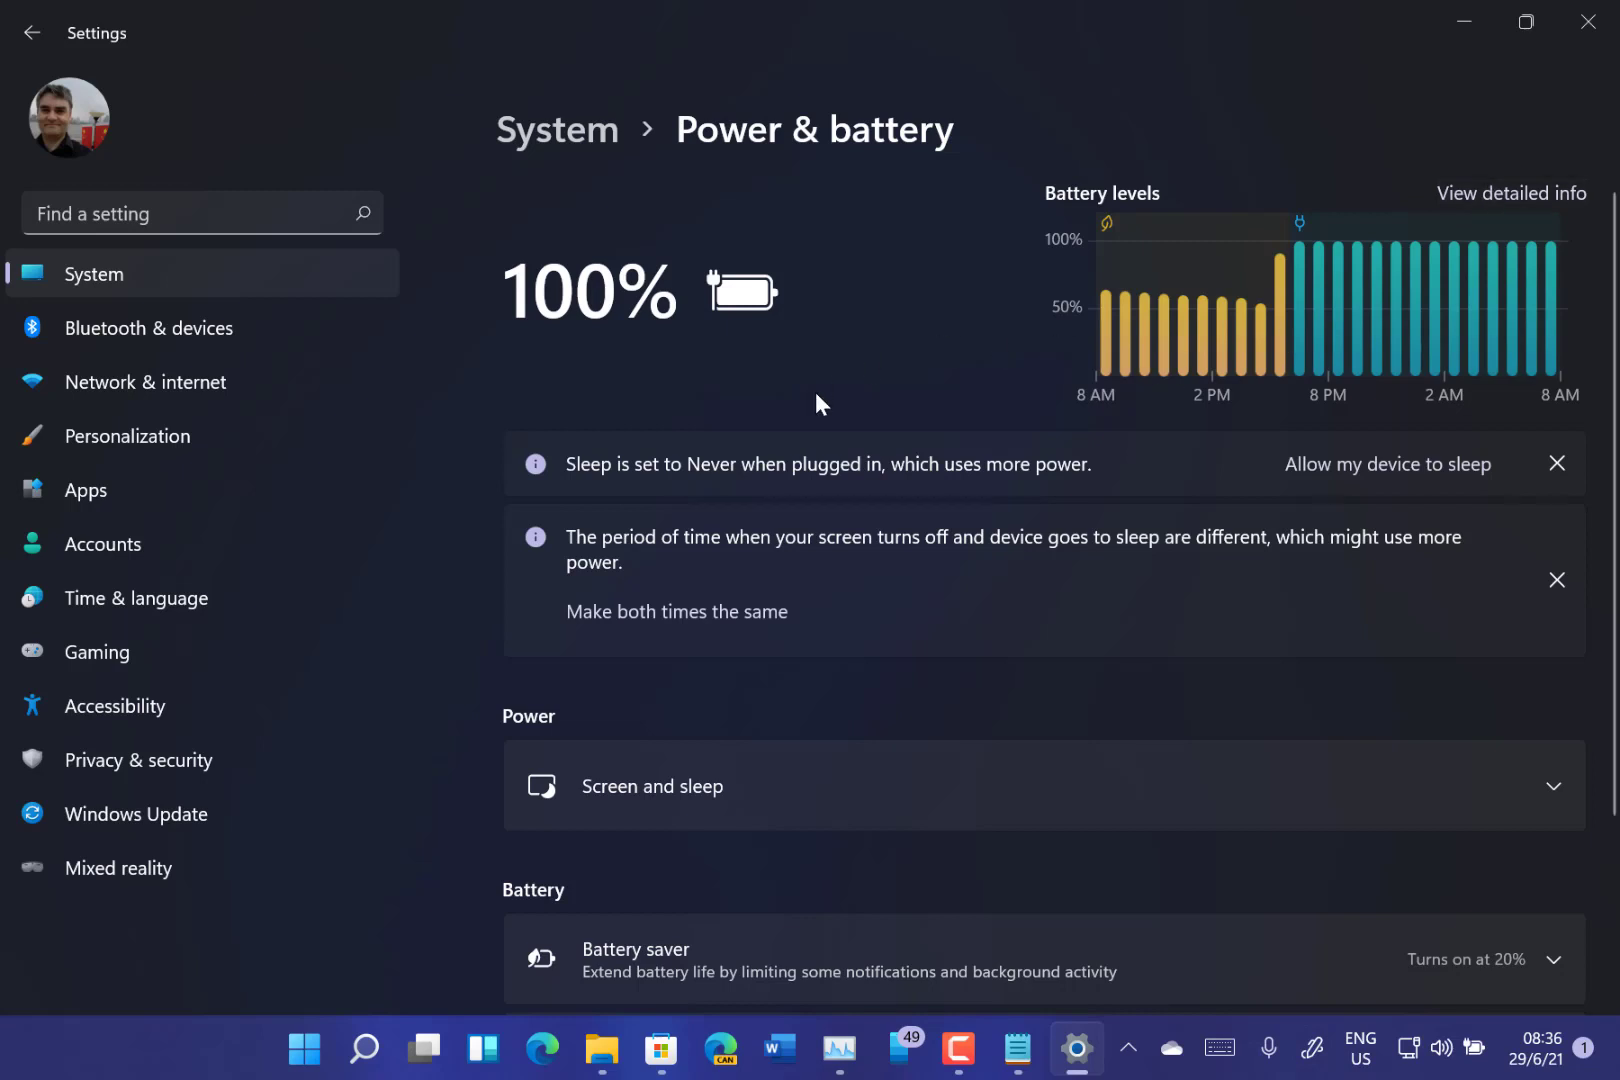
scroll(815, 392, "down", 3)
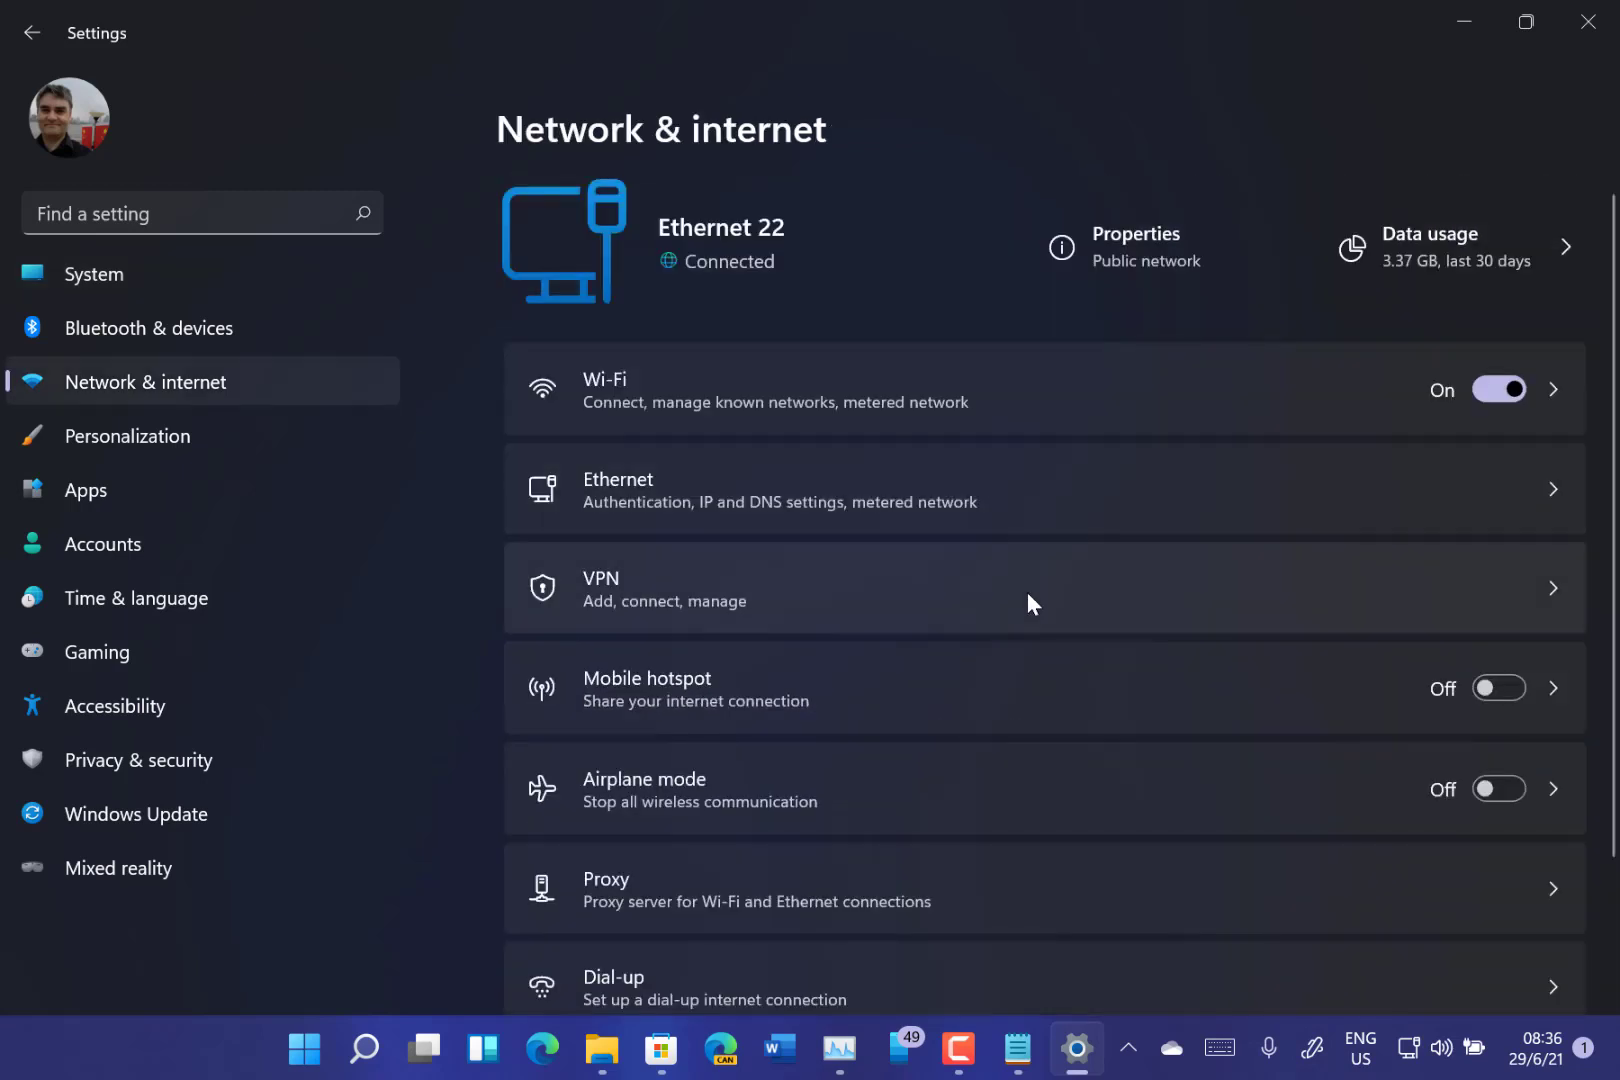
Step: Scroll through the Ethernet properties: Public profile, automatic DHCP IP assignment and adapter details
scroll(1026, 592, "down", 2)
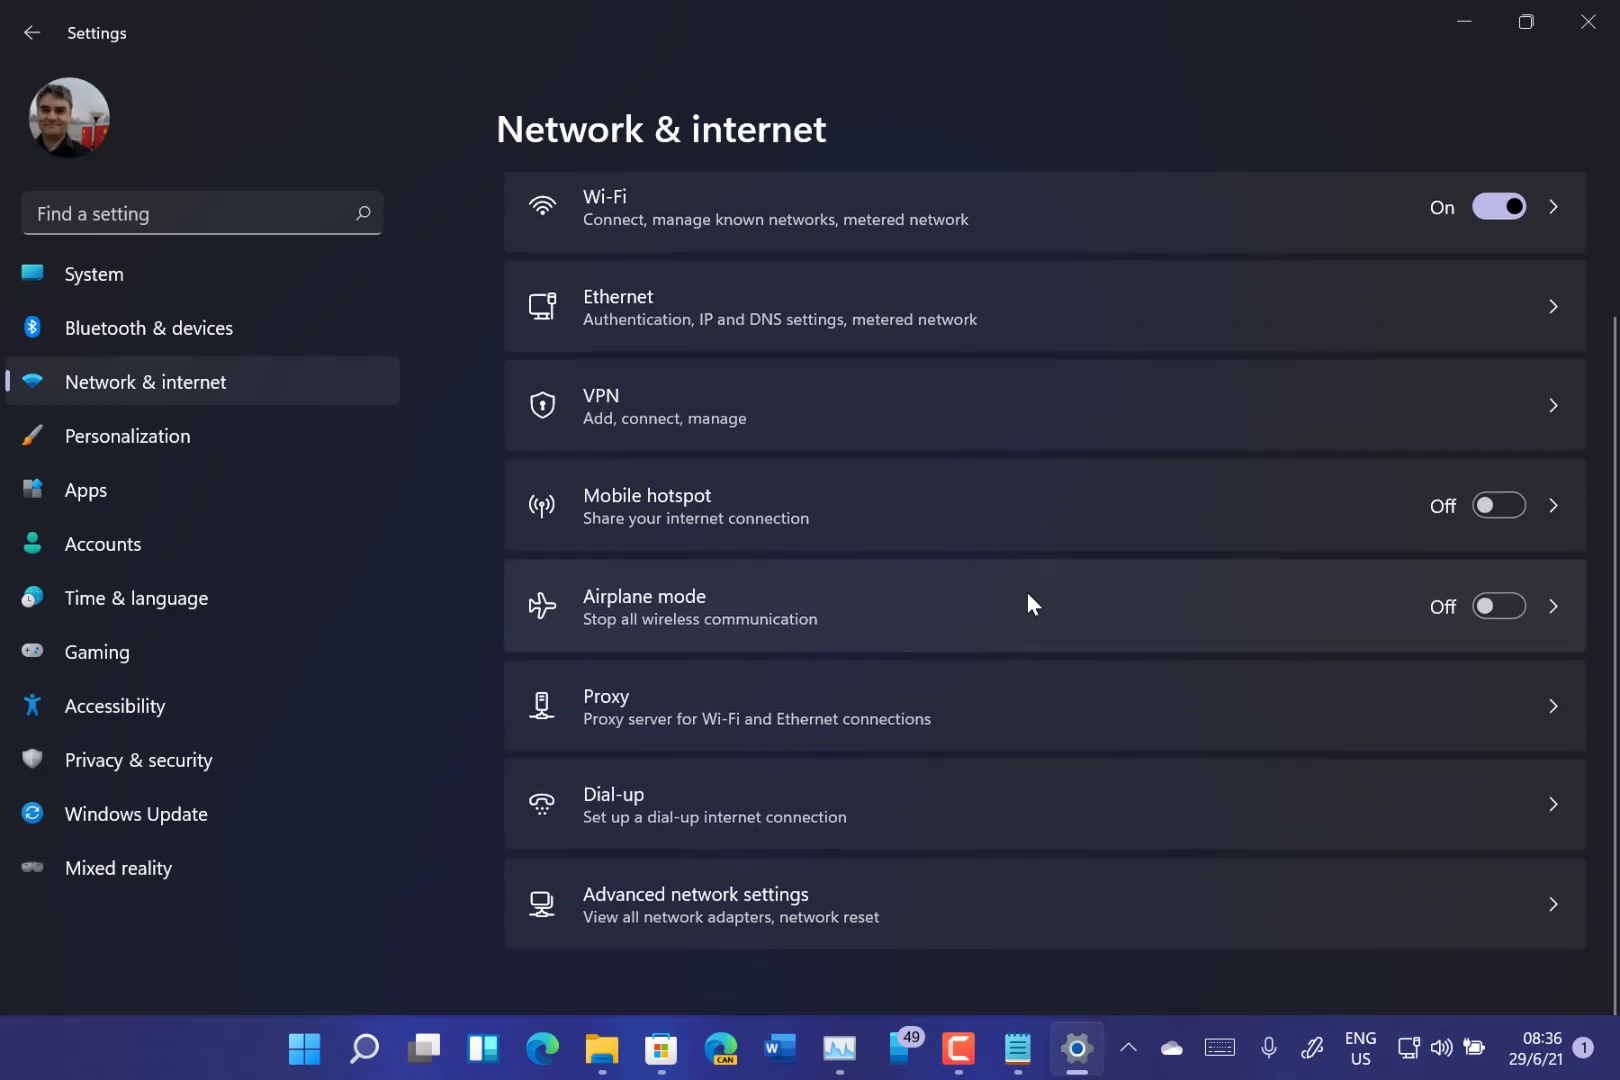
scroll(1026, 592, "up", 3)
scroll(1031, 604, "down", 1)
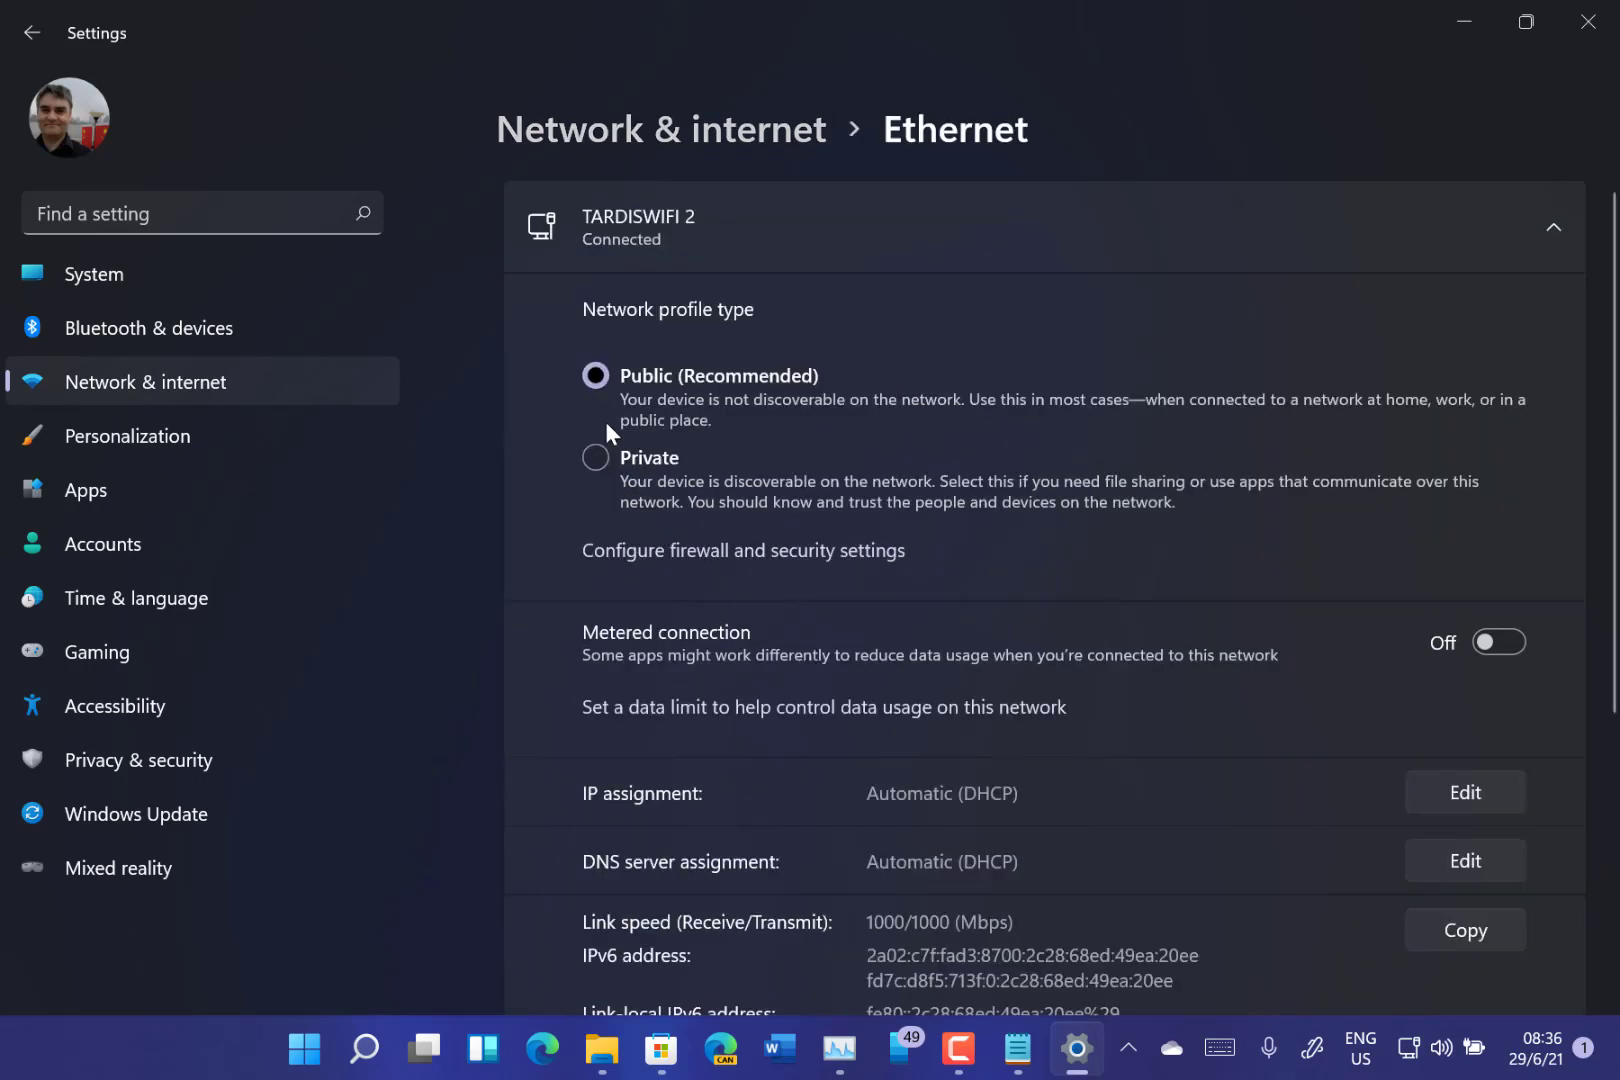
scroll(1185, 592, "down", 5)
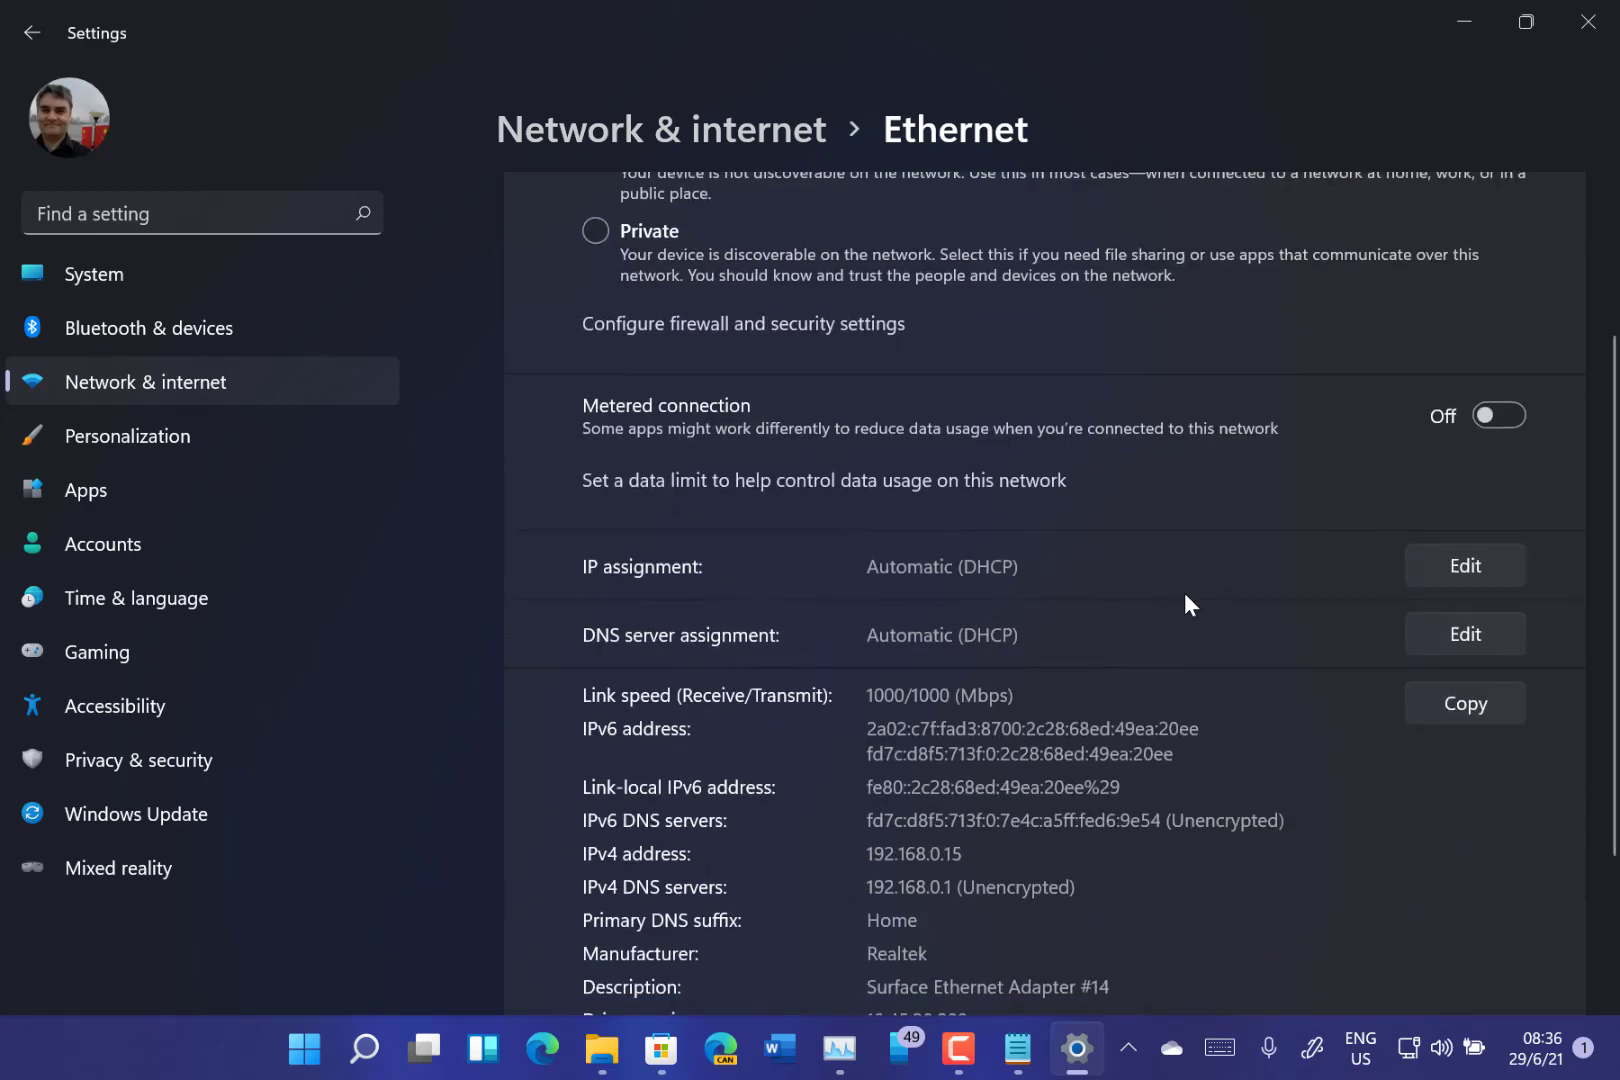
scroll(1163, 735, "down", 5)
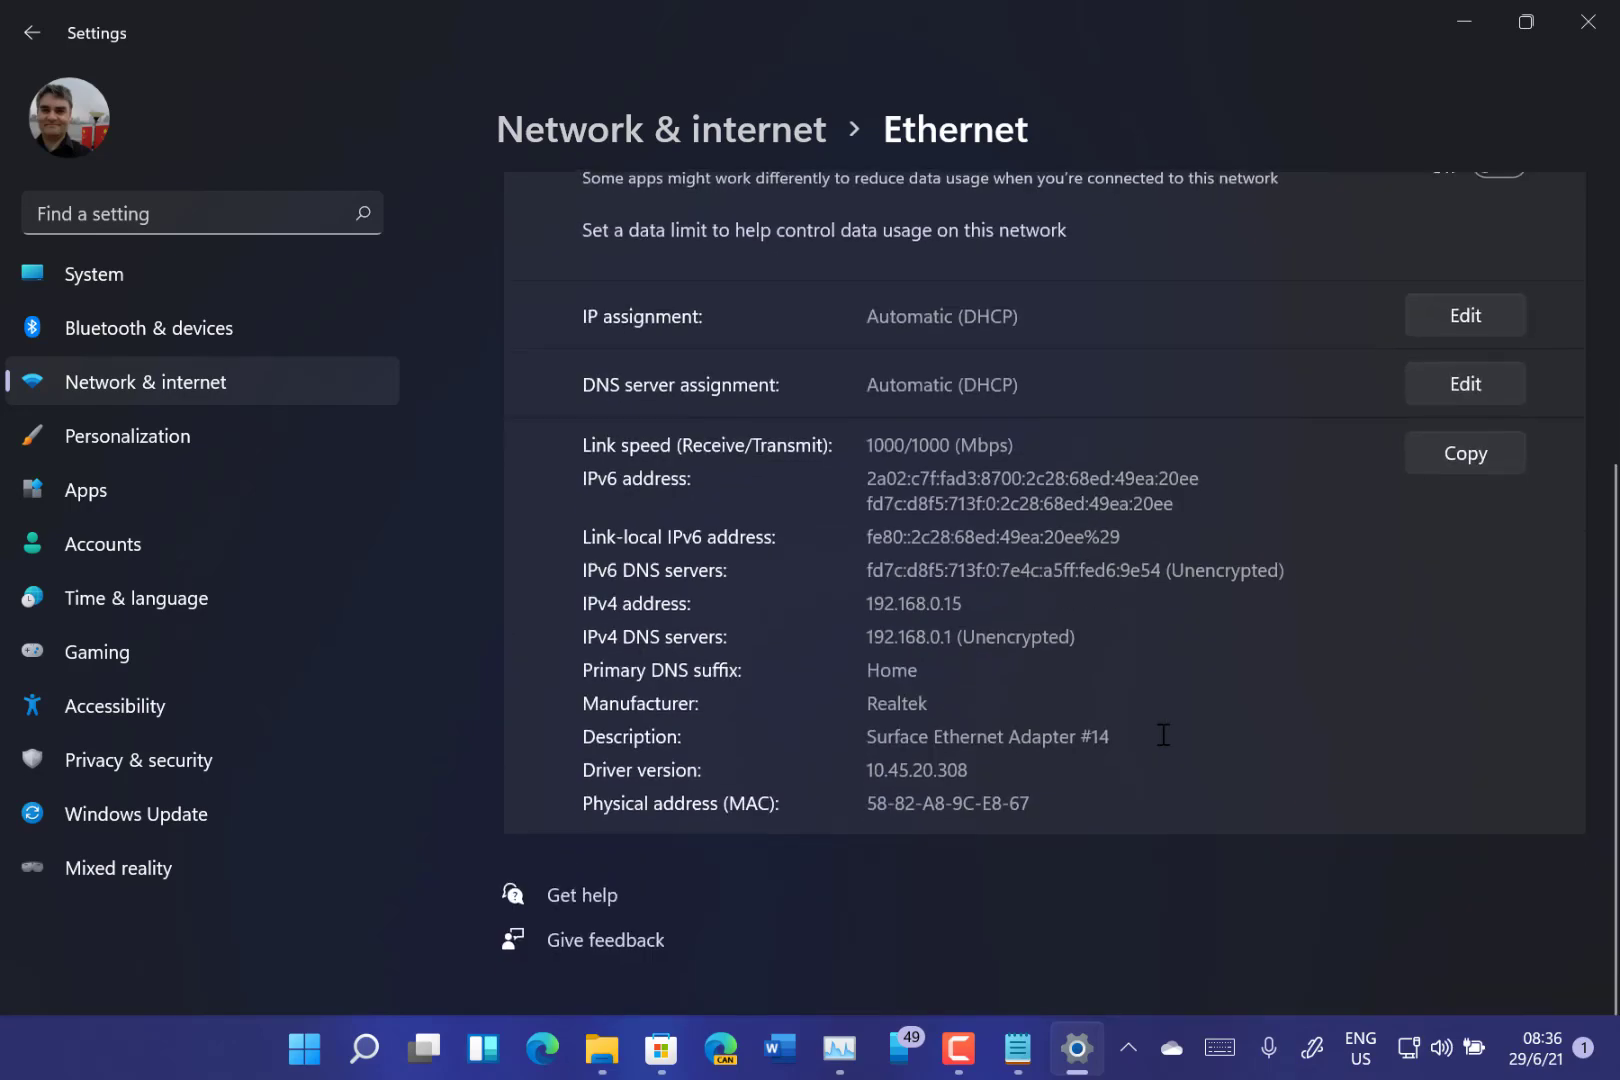
scroll(1163, 735, "up", 1)
scroll(1163, 735, "up", 5)
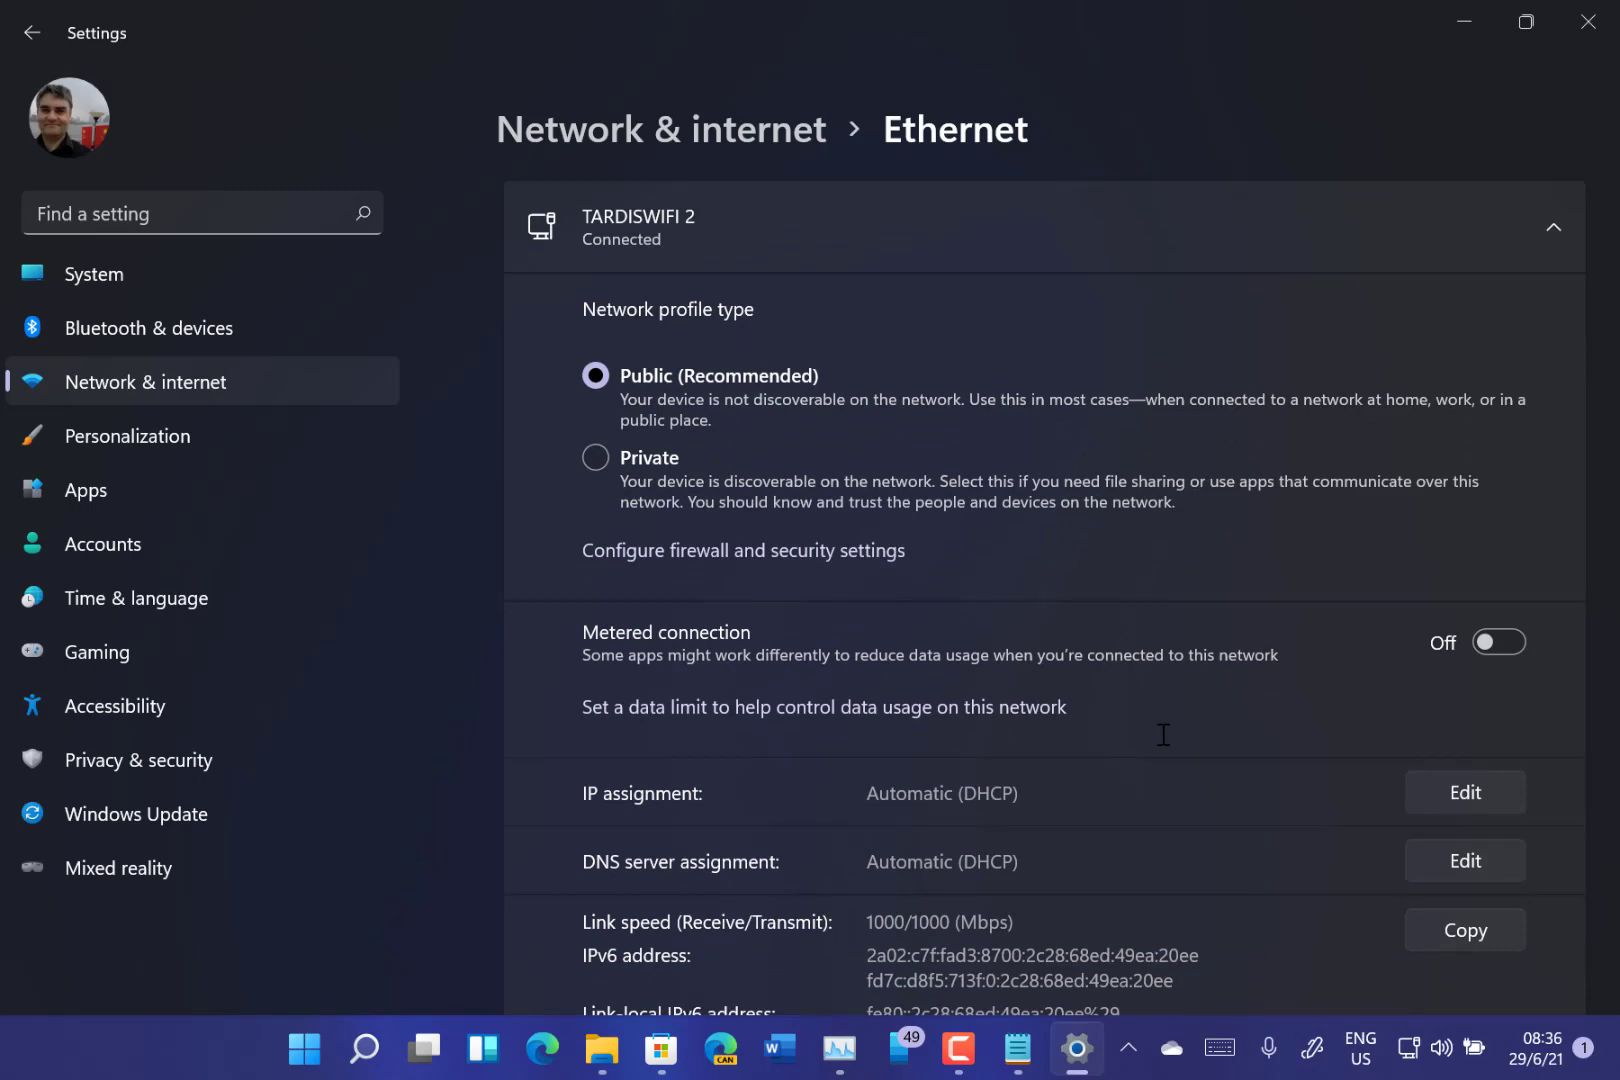
scroll(1207, 830, "down", 10)
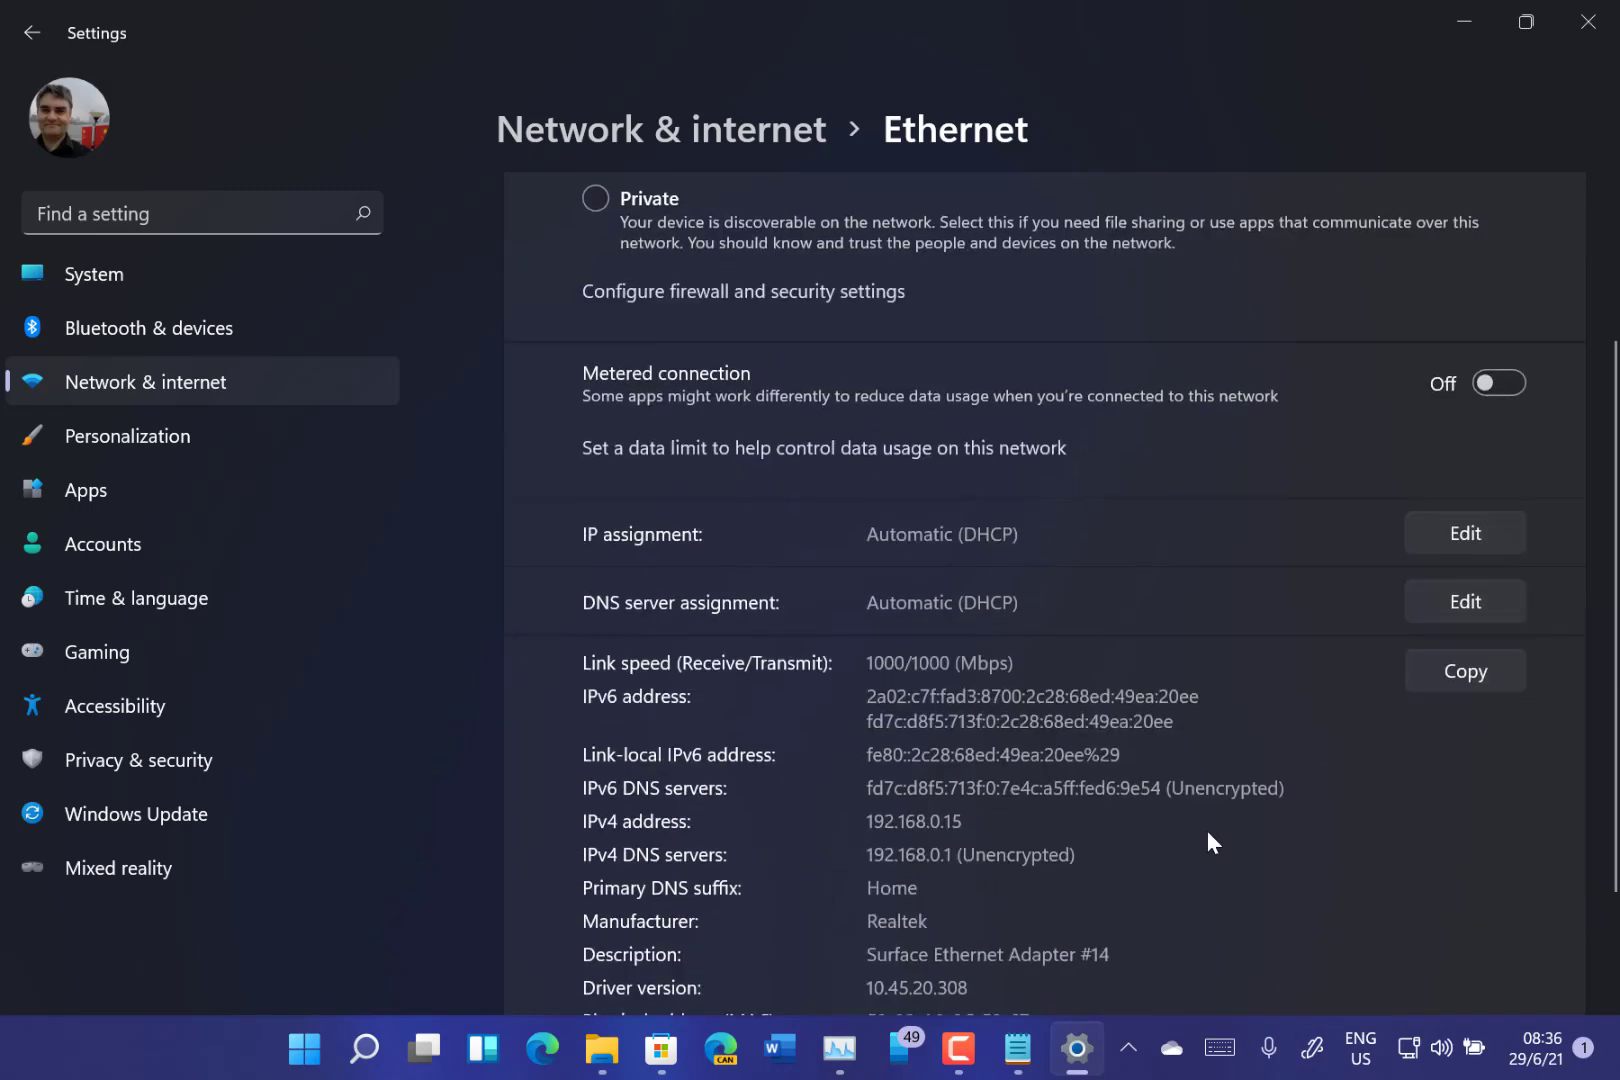
scroll(1208, 833, "up", 1)
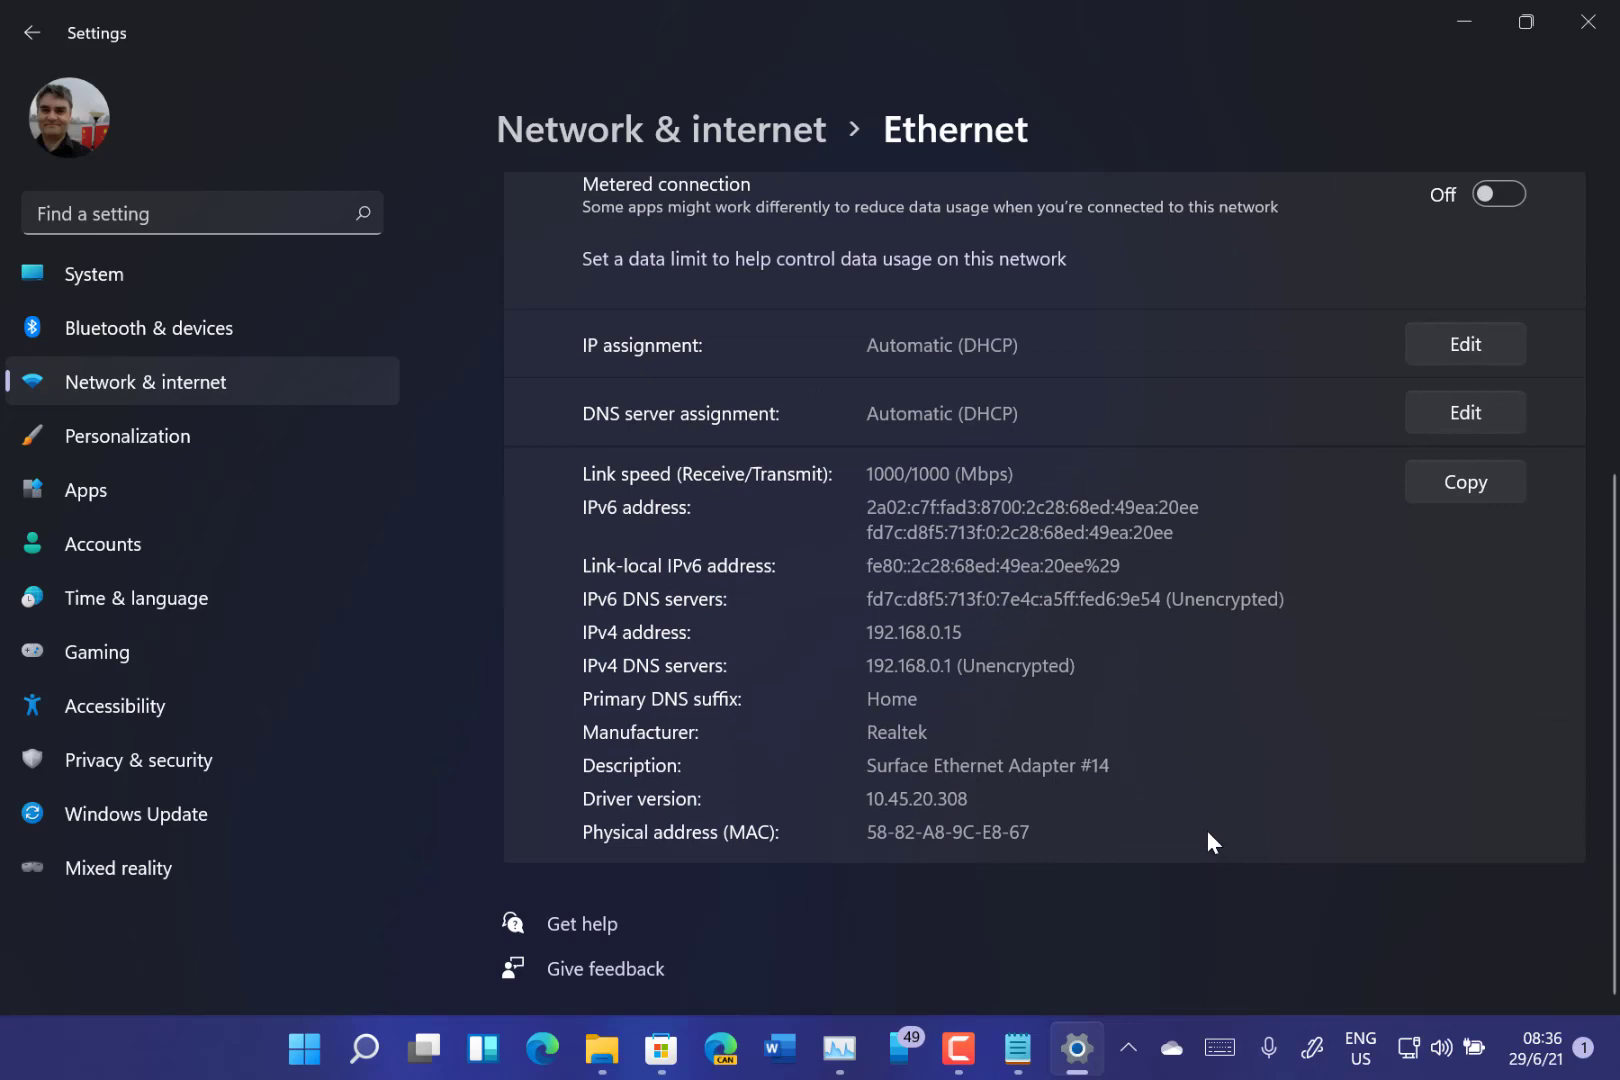
Step: Check for Windows updates so the Defender Security Intelligence update KB2267602 starts downloading
left_click(122, 810)
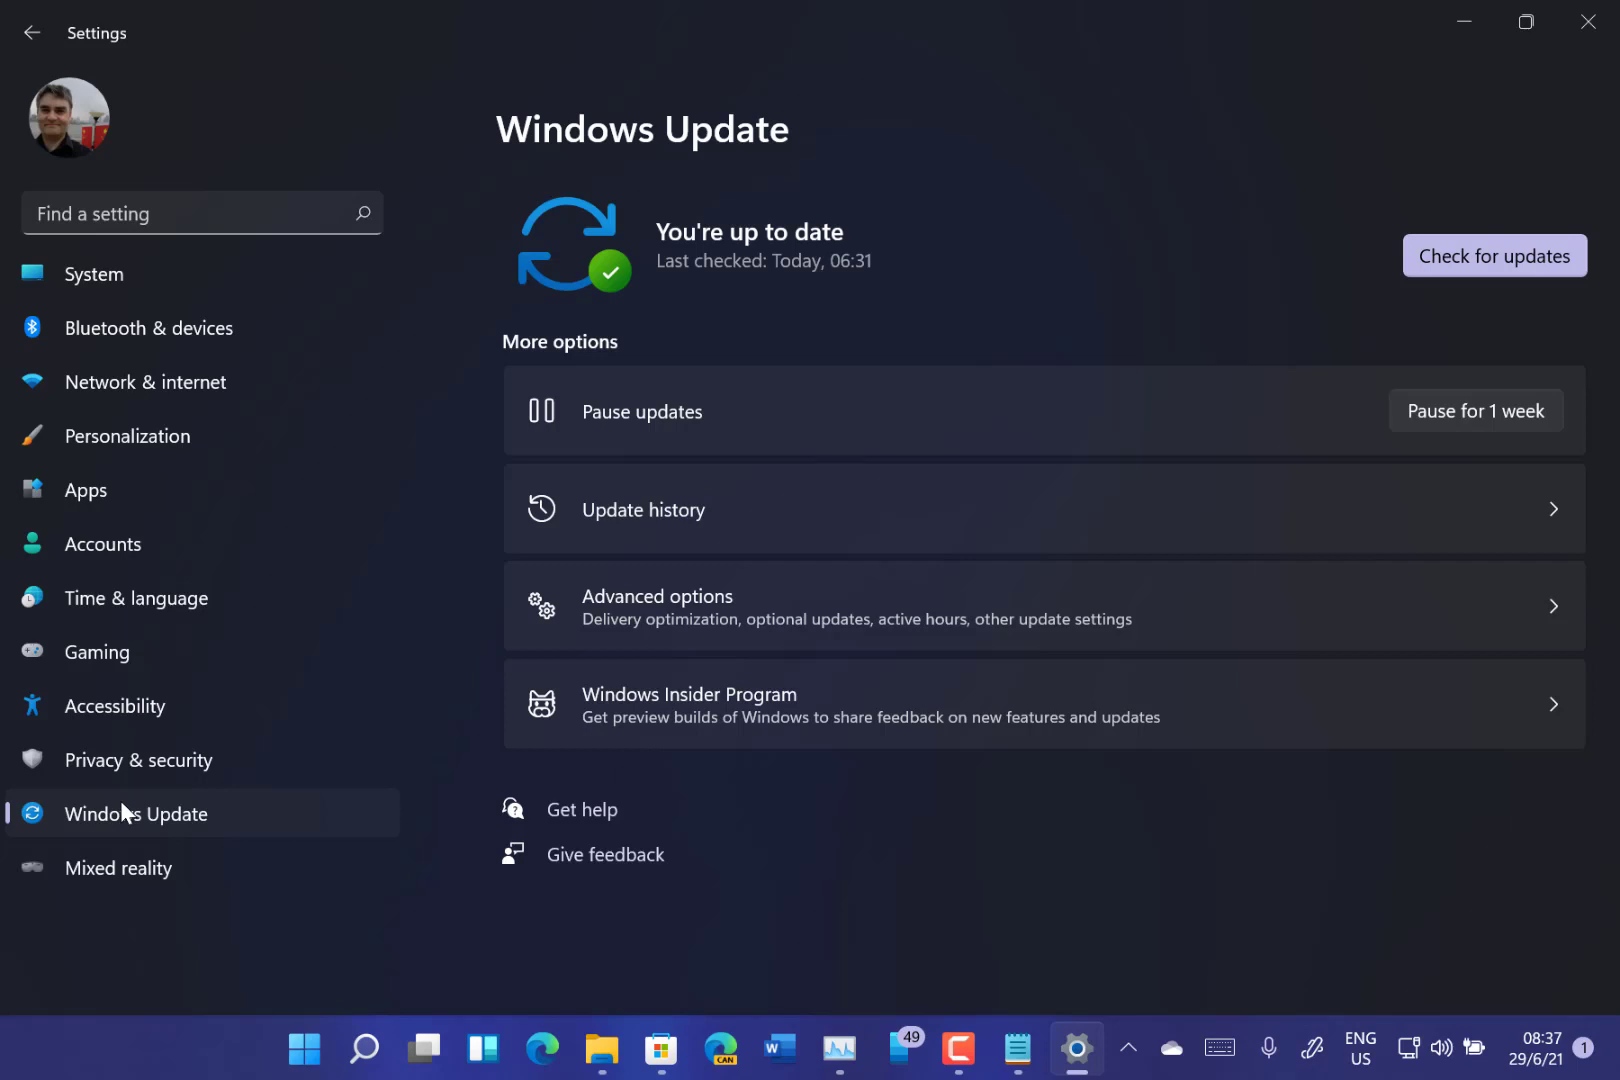
left_click(1516, 251)
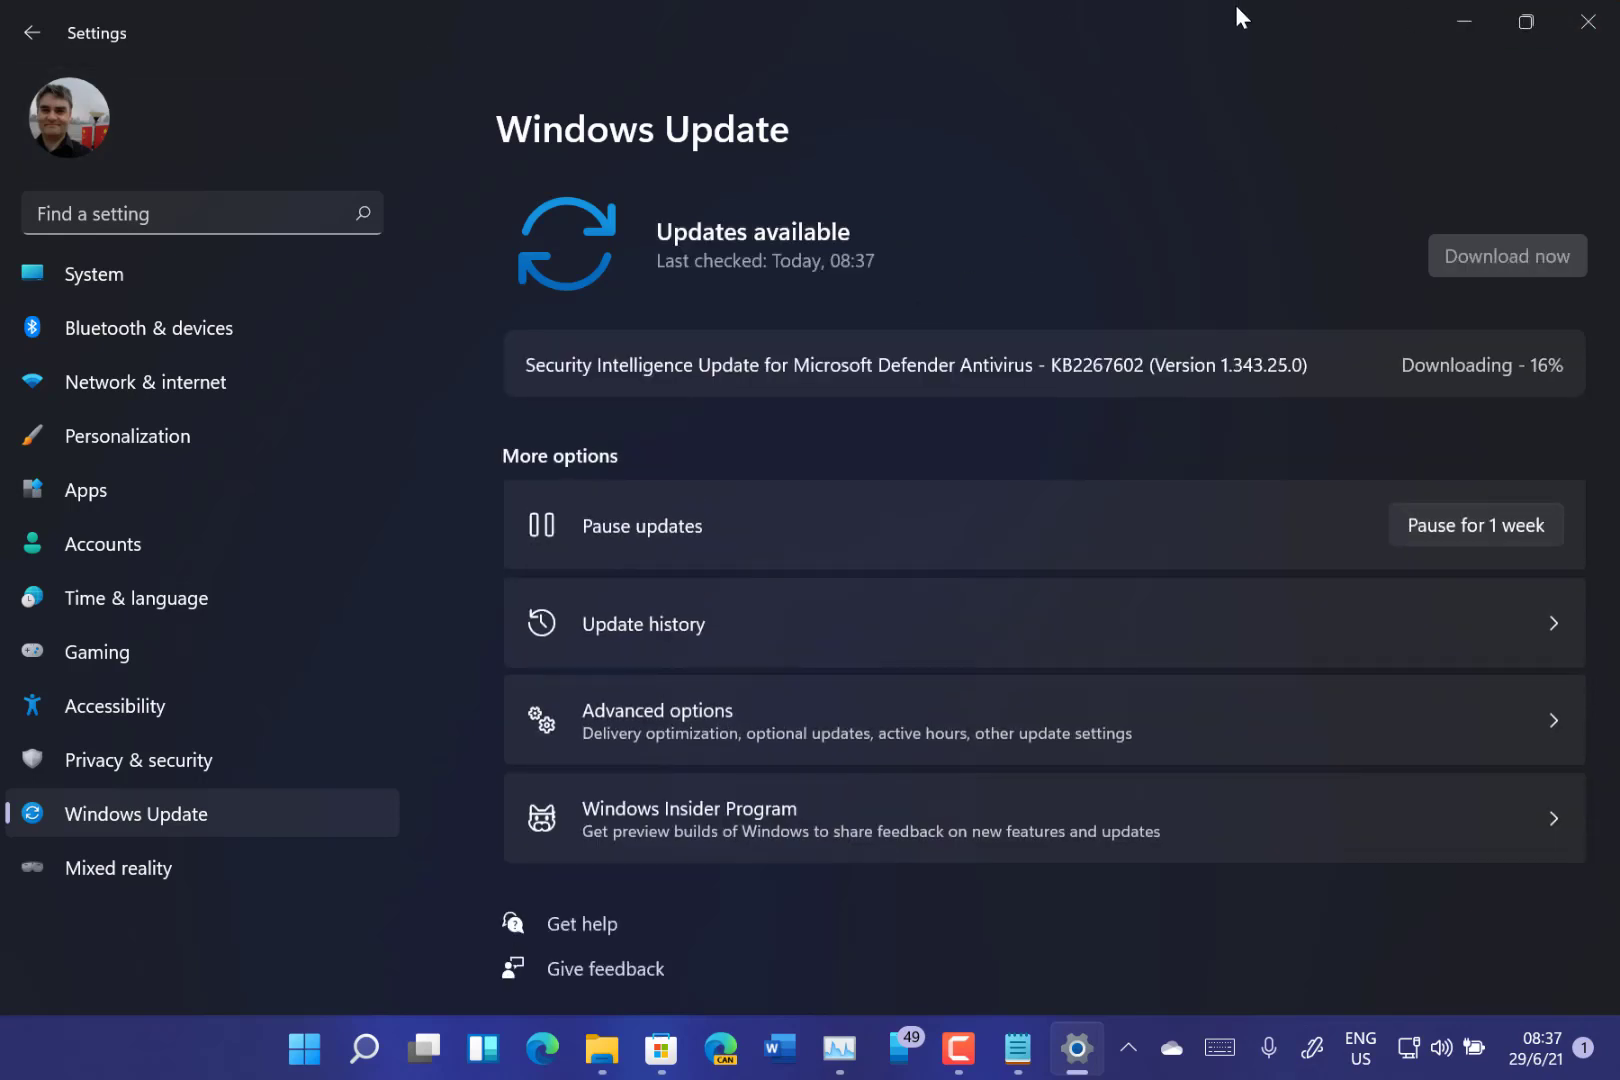
left_click(1449, 19)
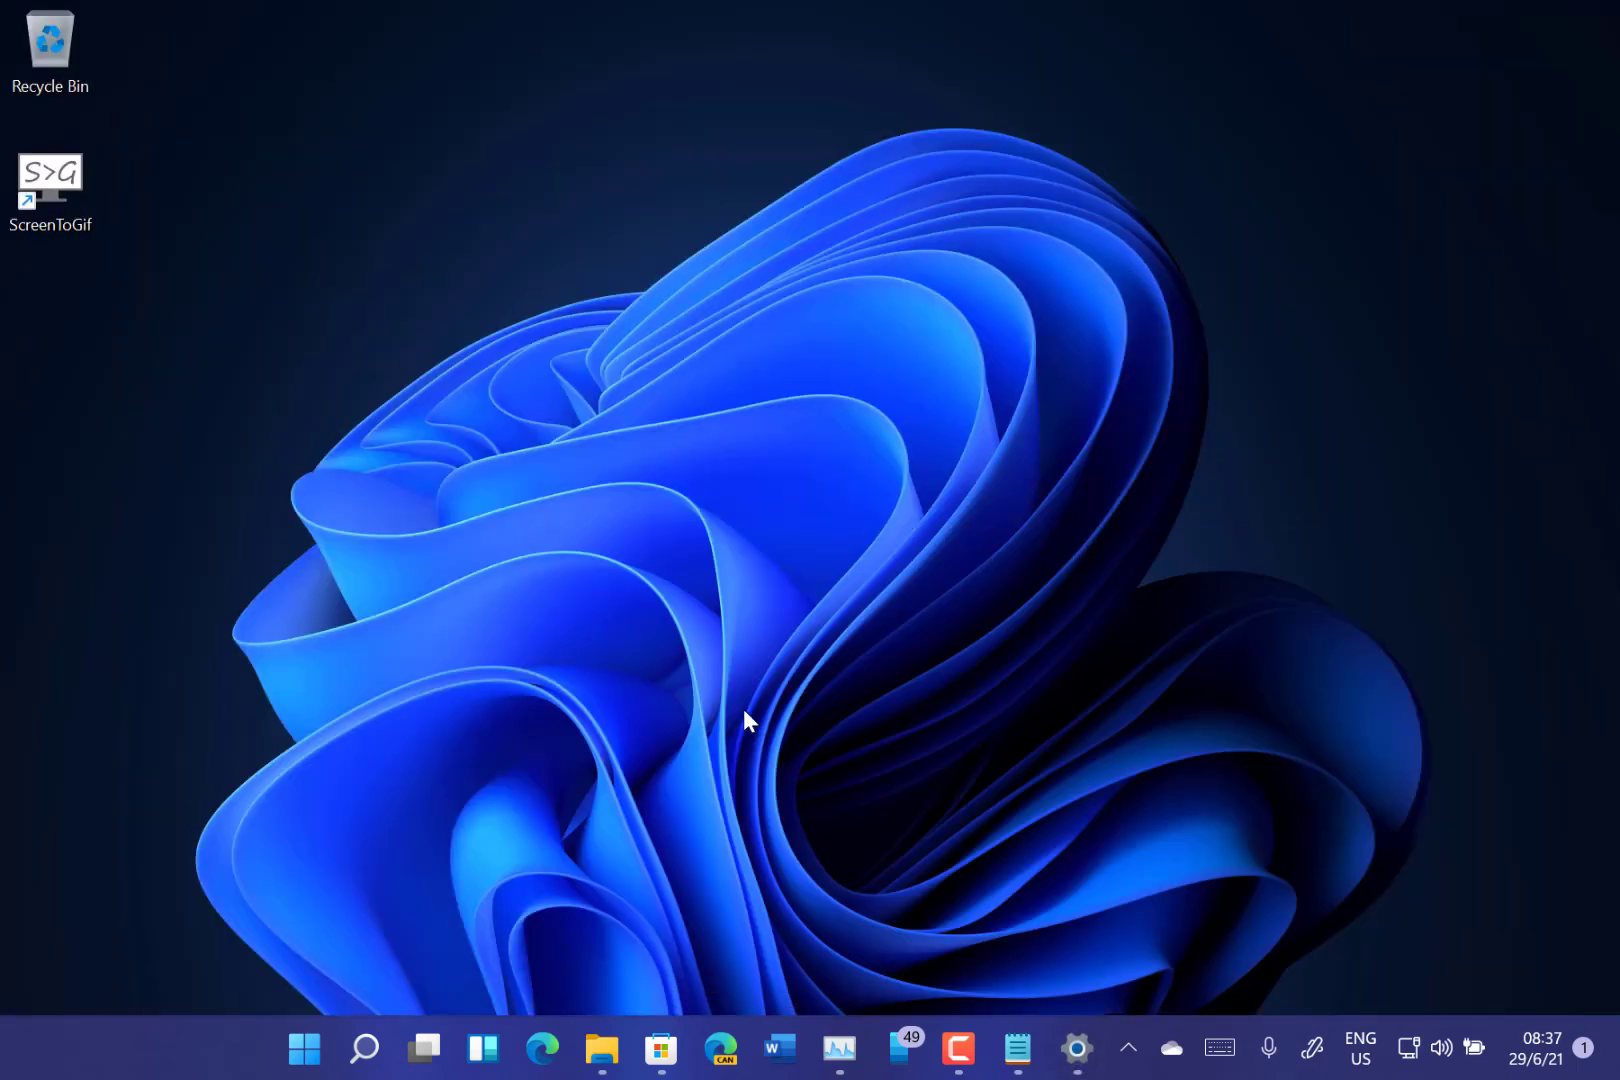
left_click(299, 1050)
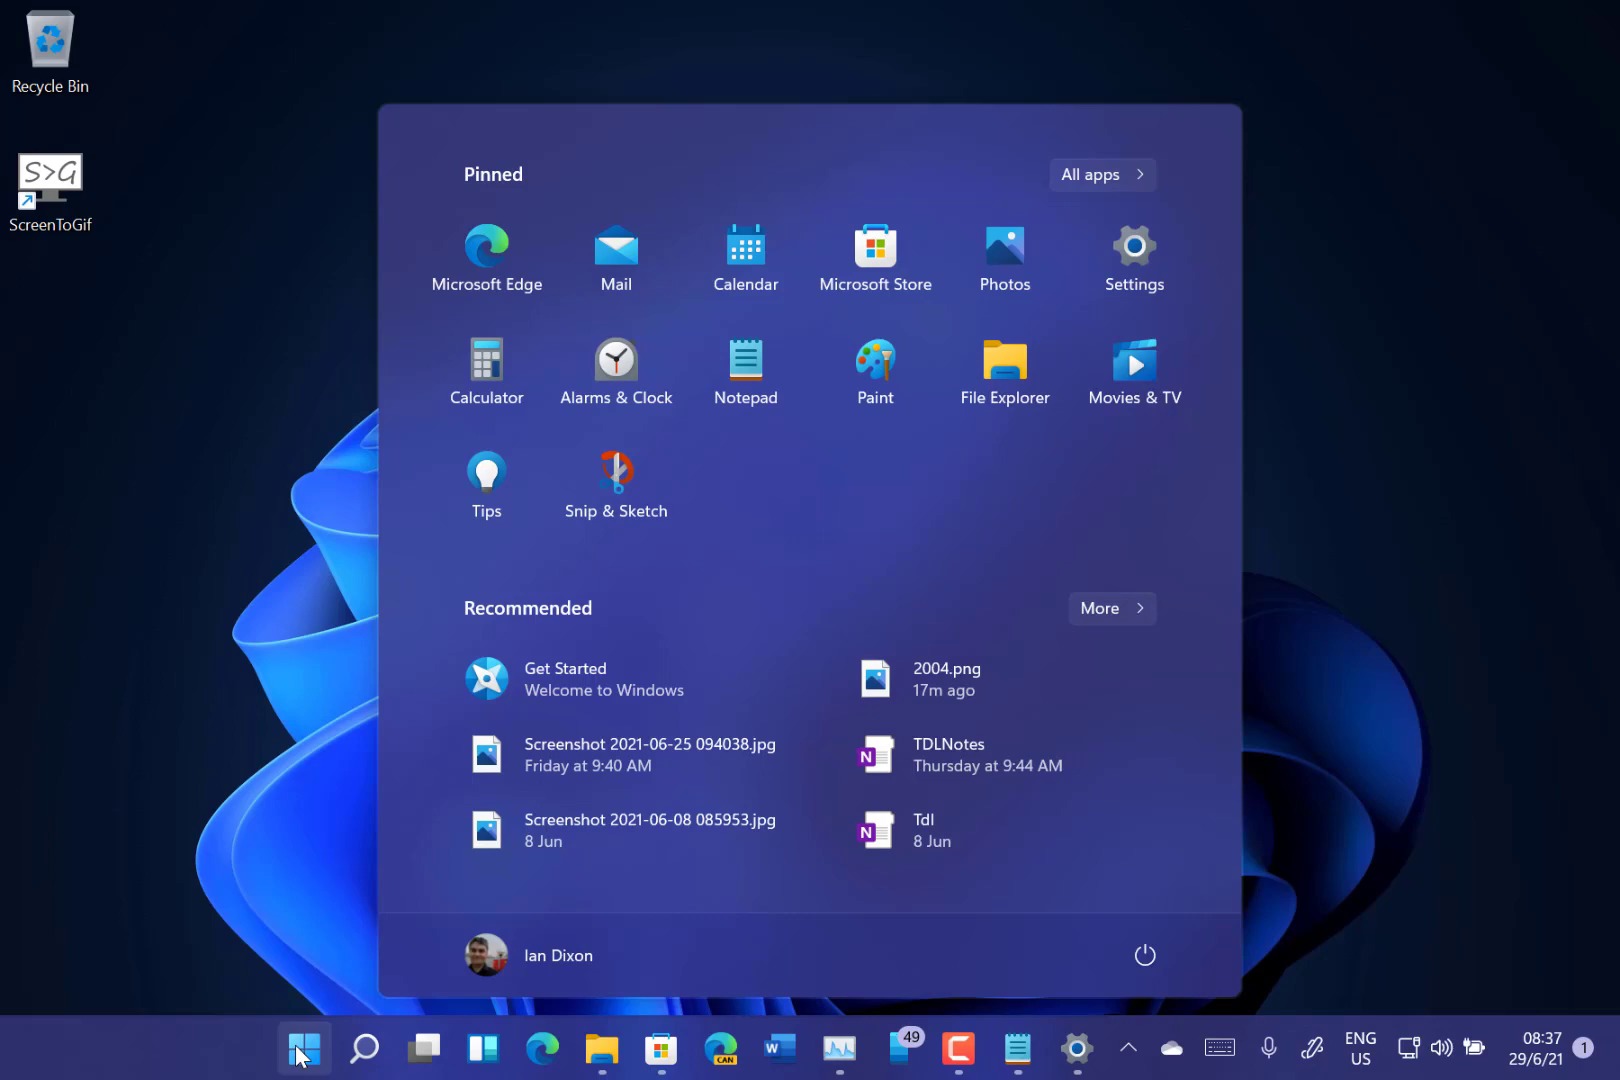
left_click(335, 705)
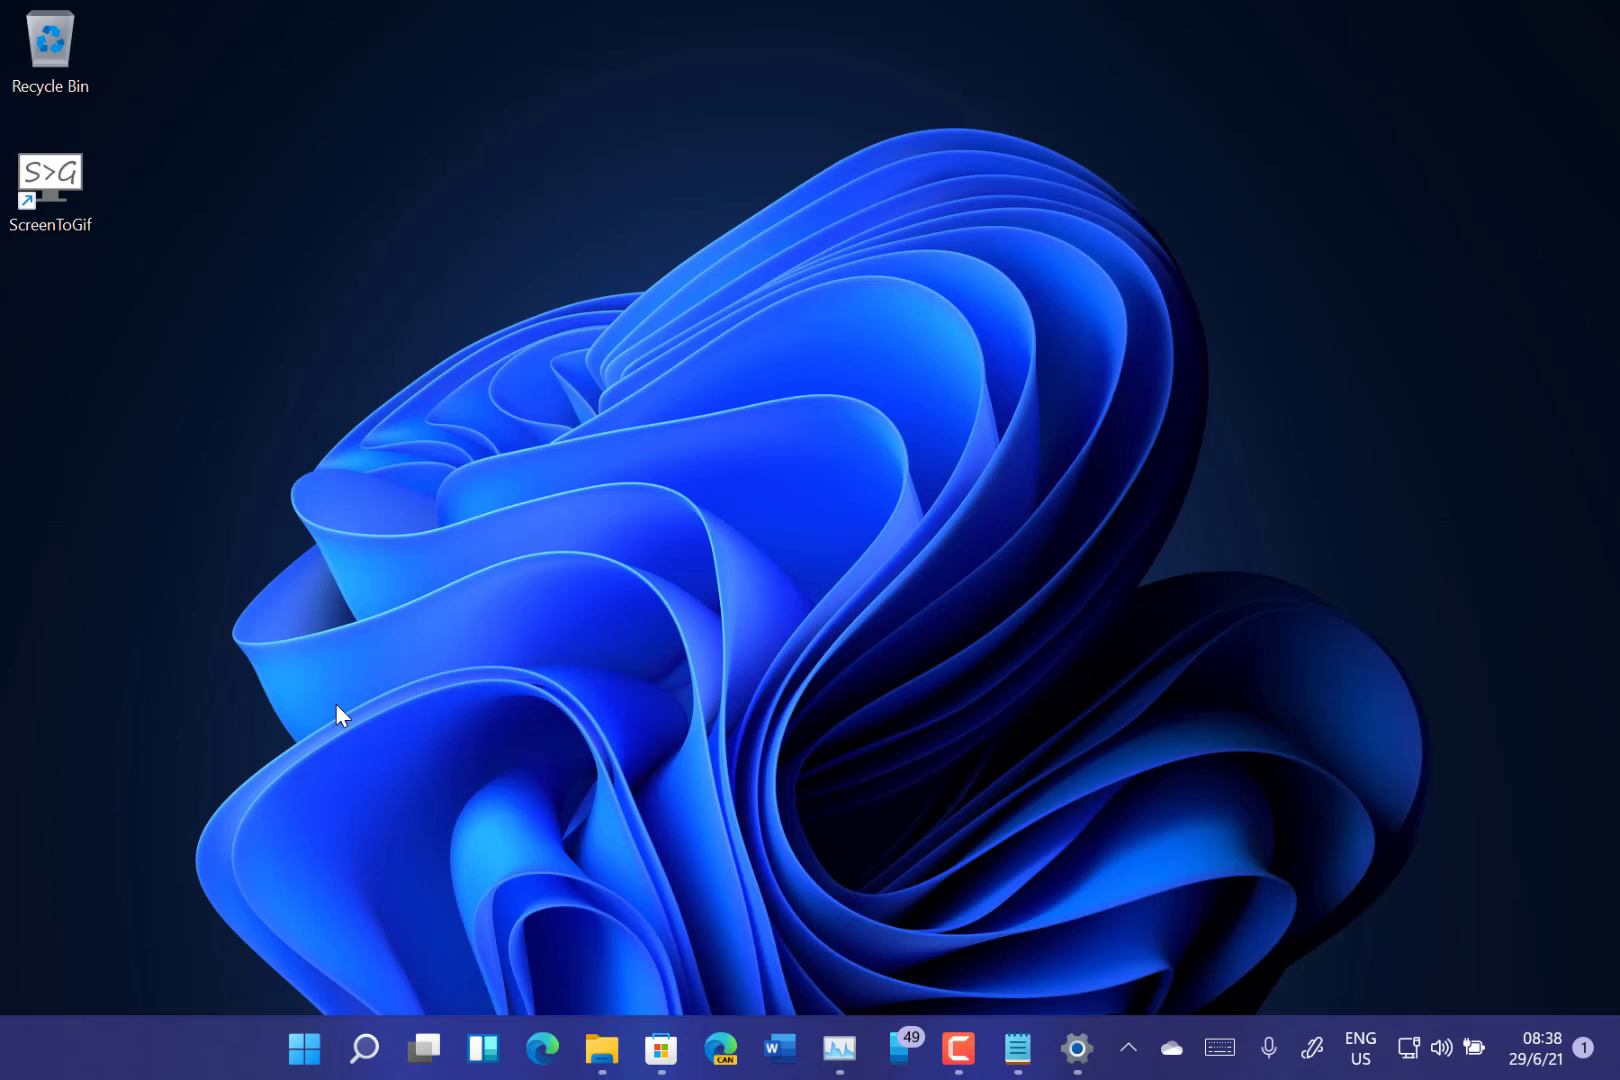
Step: Open Personalization settings from the desktop's right-click menu to reach the Themes page
right_click(582, 490)
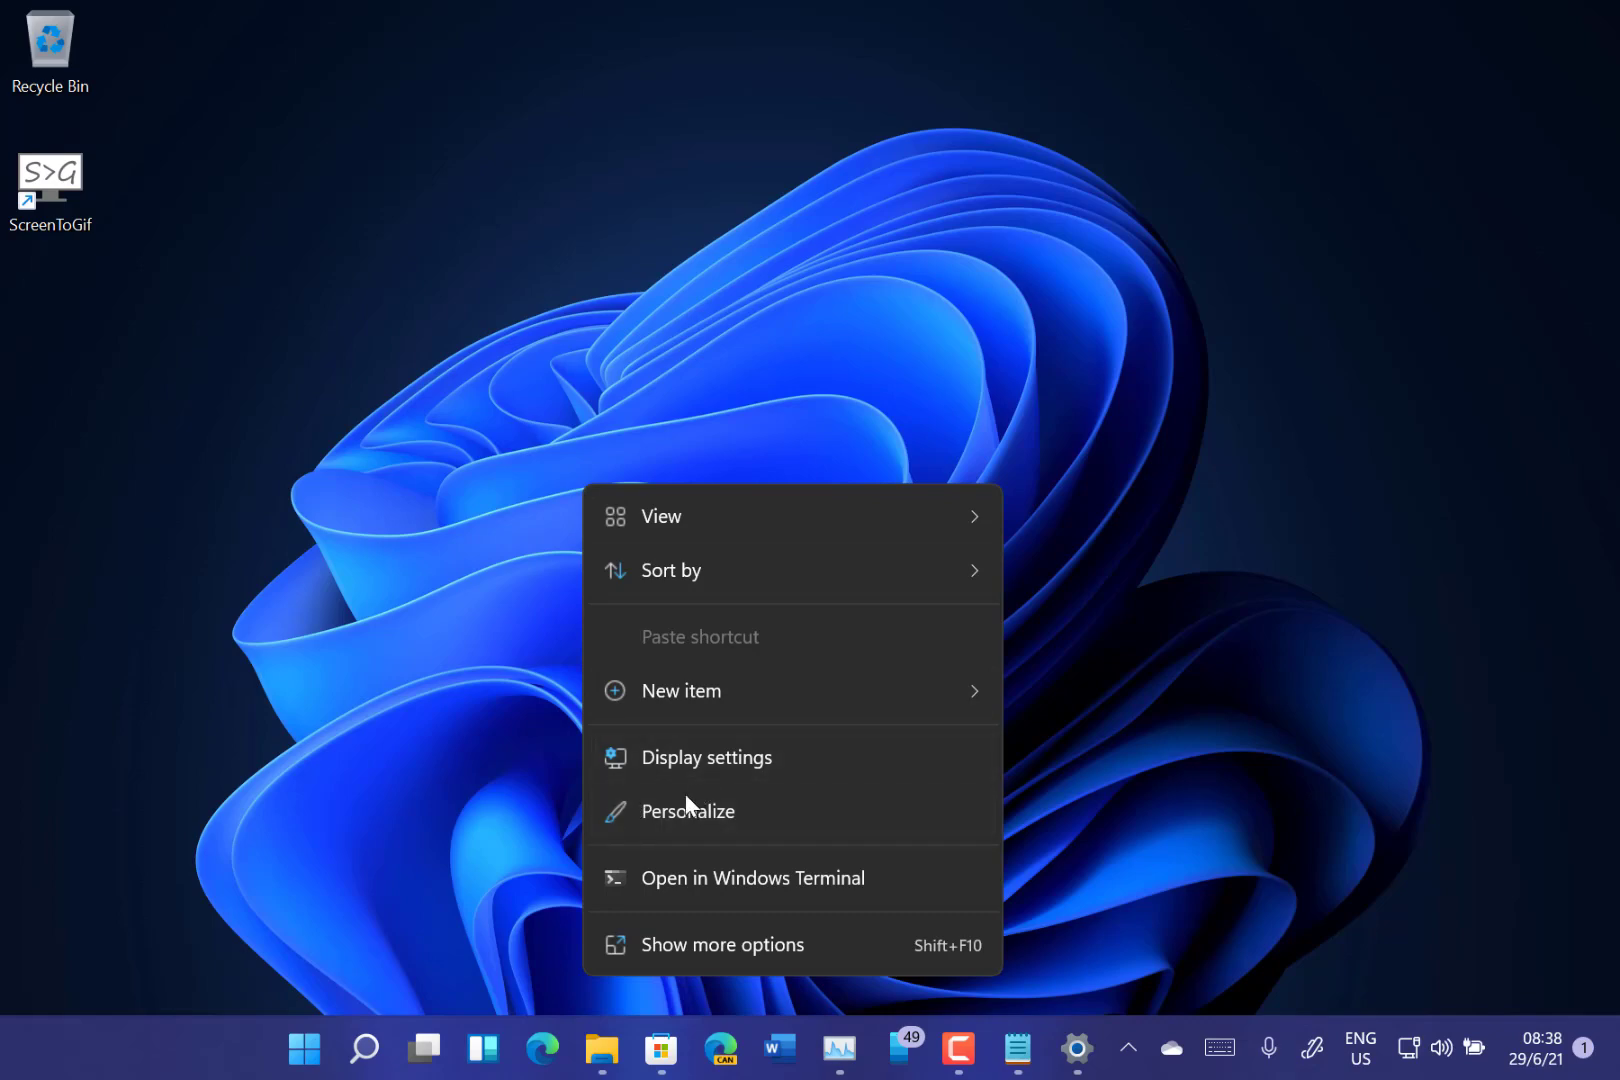
left_click(680, 805)
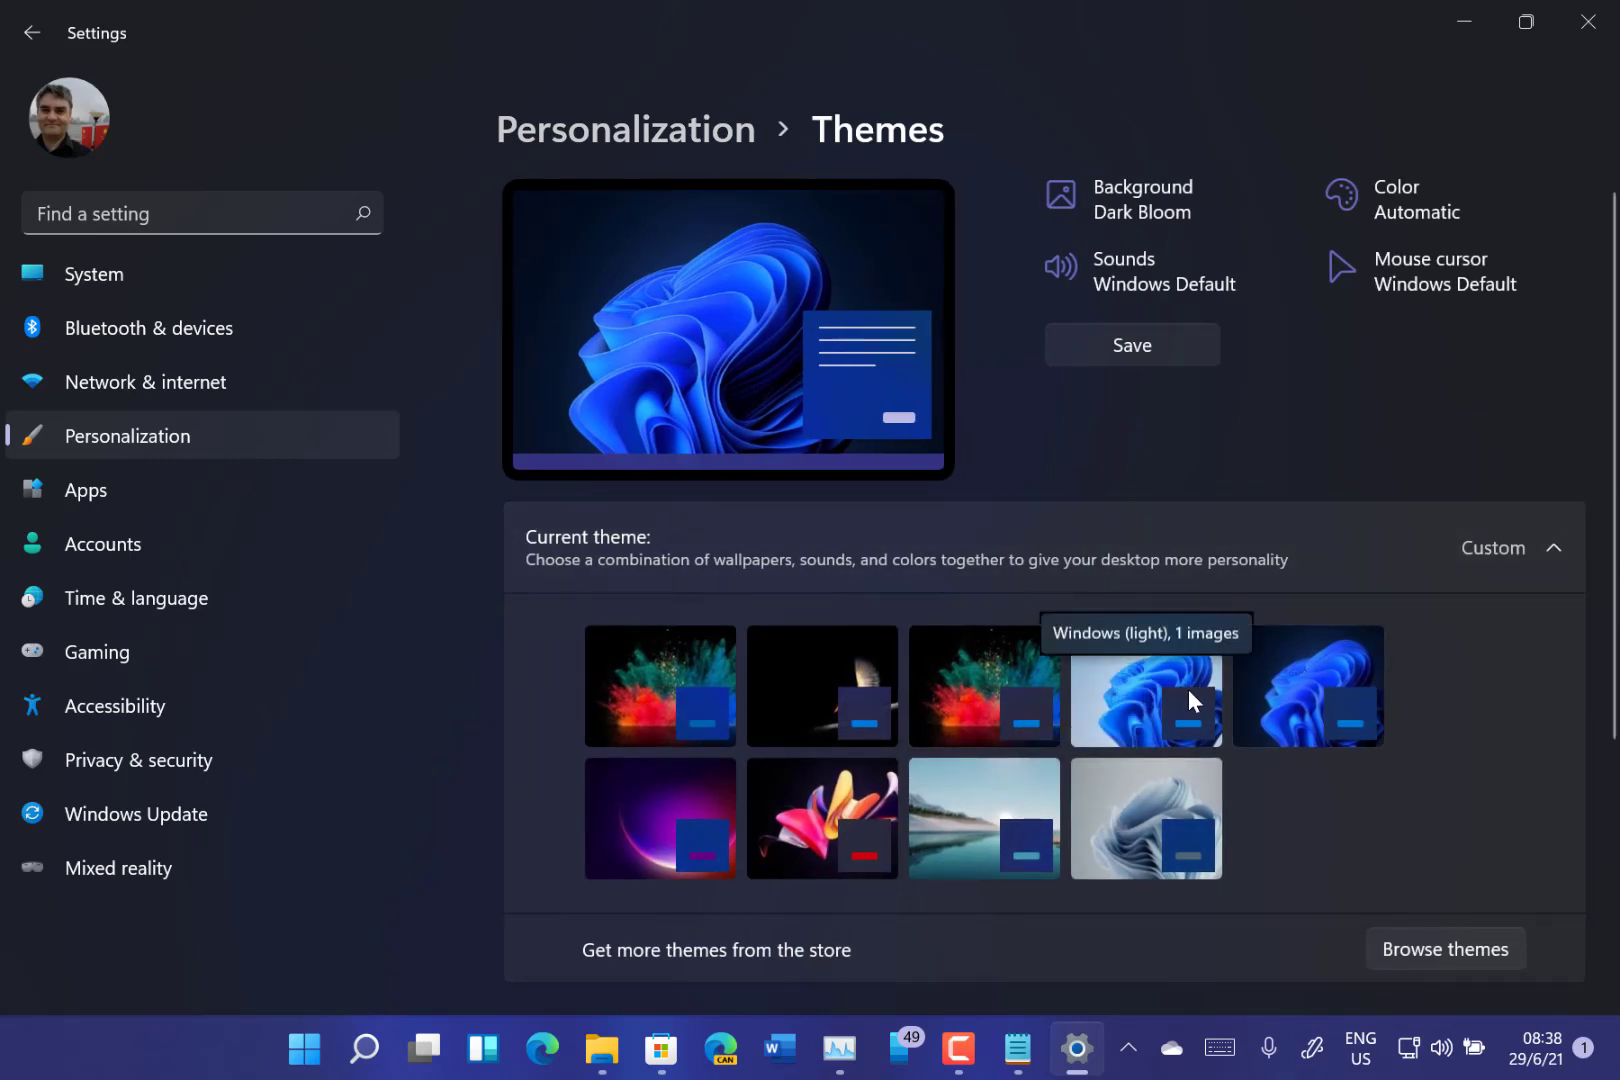
Step: Apply the Windows (light) theme and minimize Settings to reveal the light bloom desktop
left_click(1123, 691)
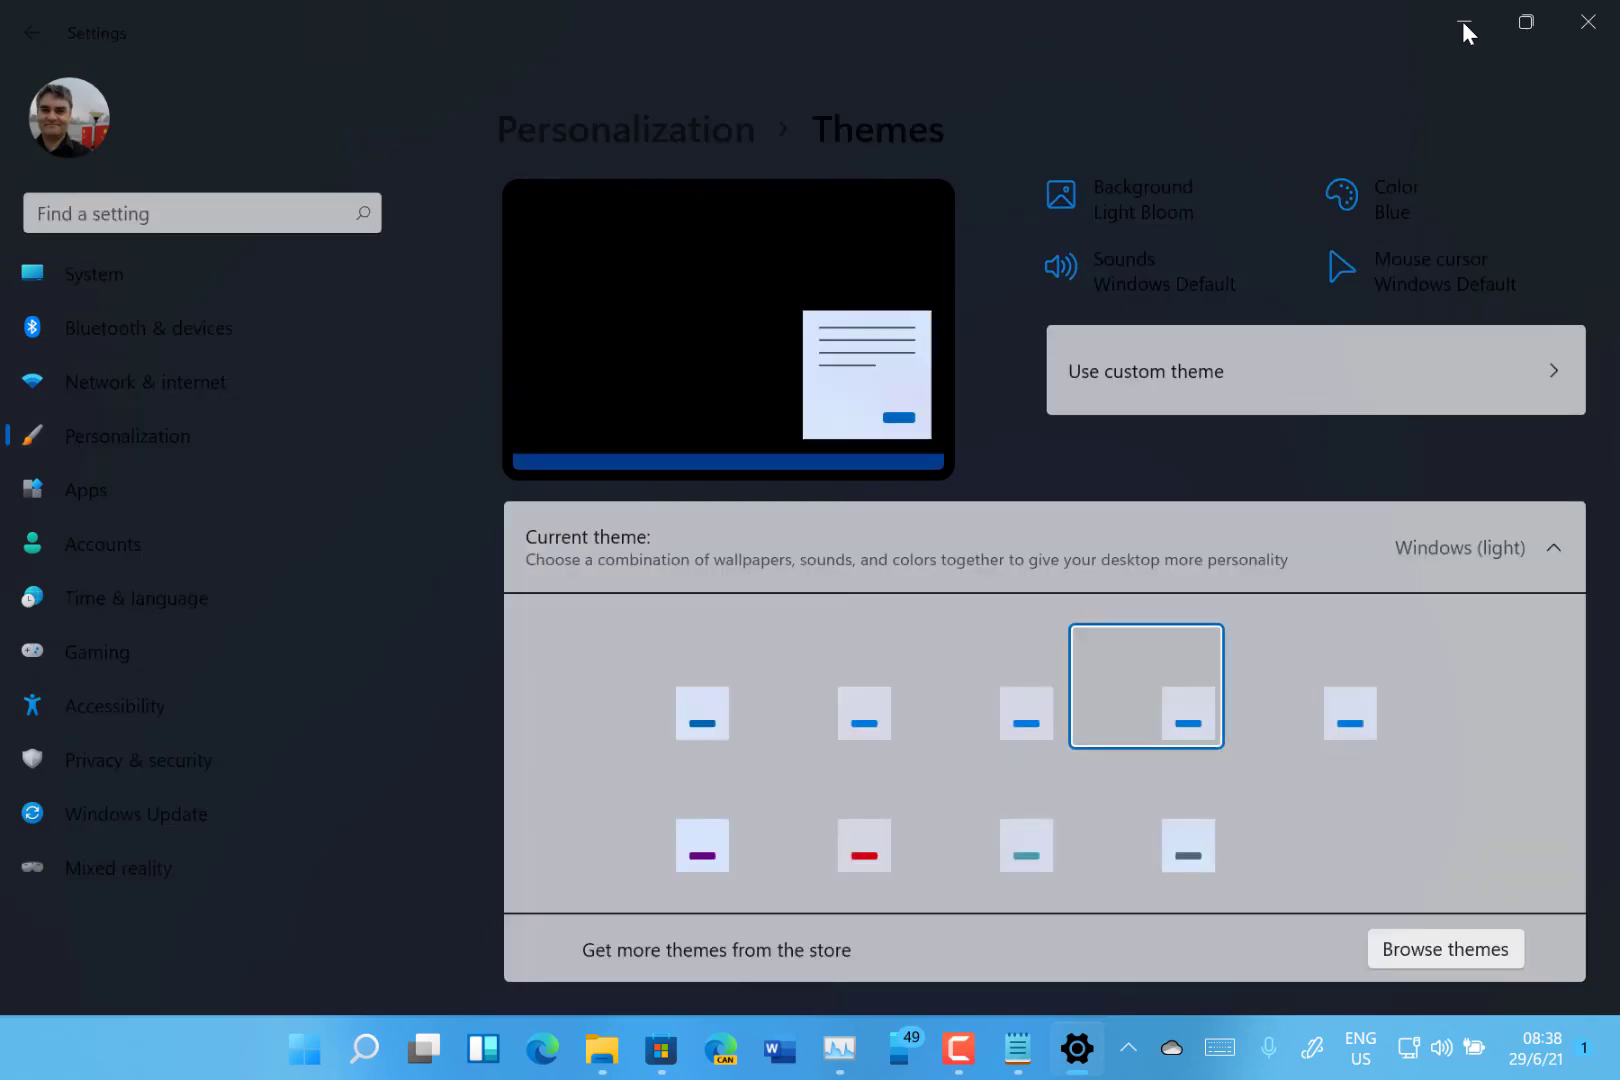
left_click(1462, 22)
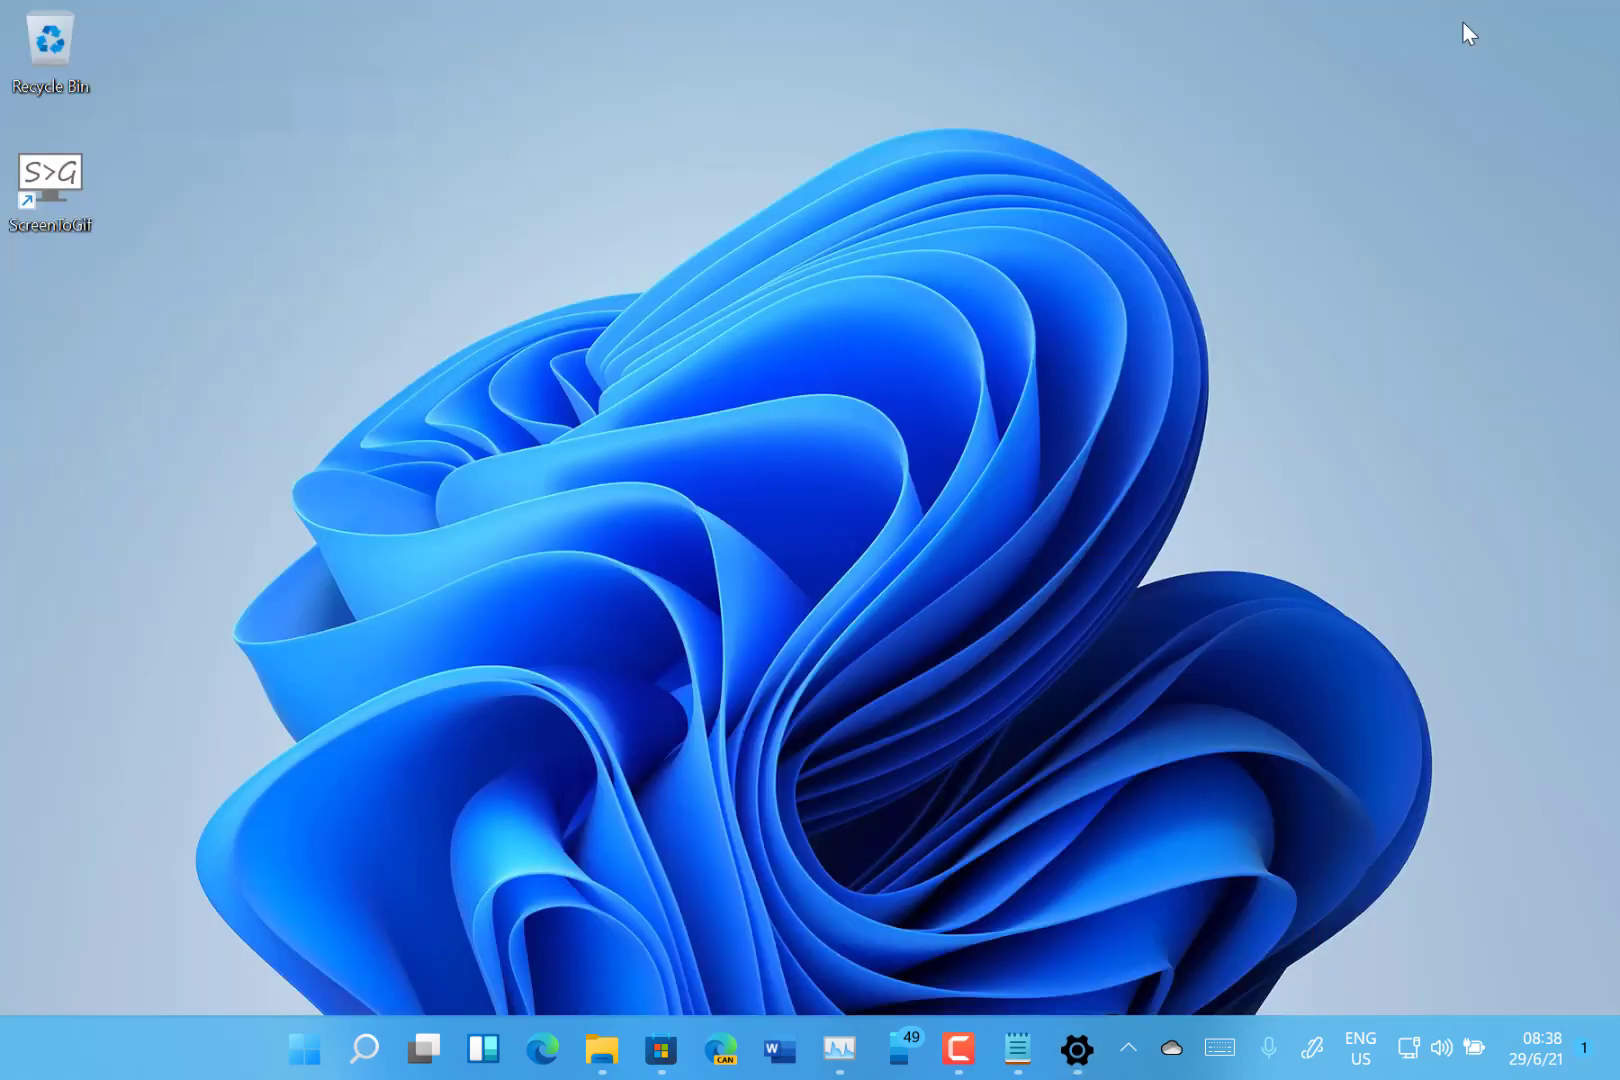